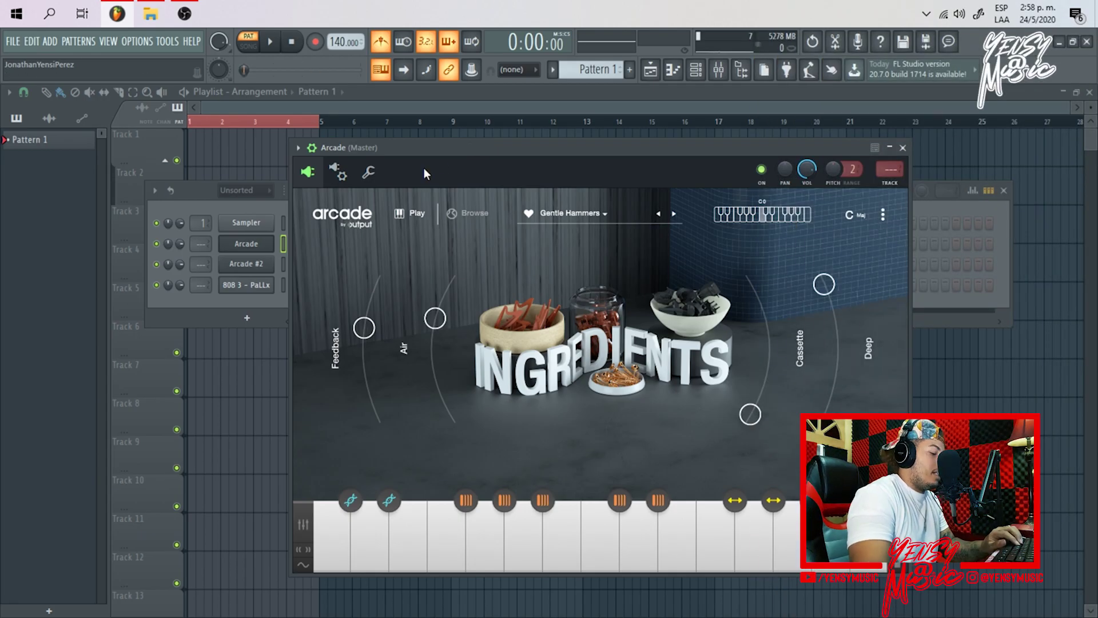
Step: Audition the loops of the Arcade channel's Gentle Hammers kit by playing several notes
{"action": "key", "text": "n"}
{"action": "key", "text": "n"}
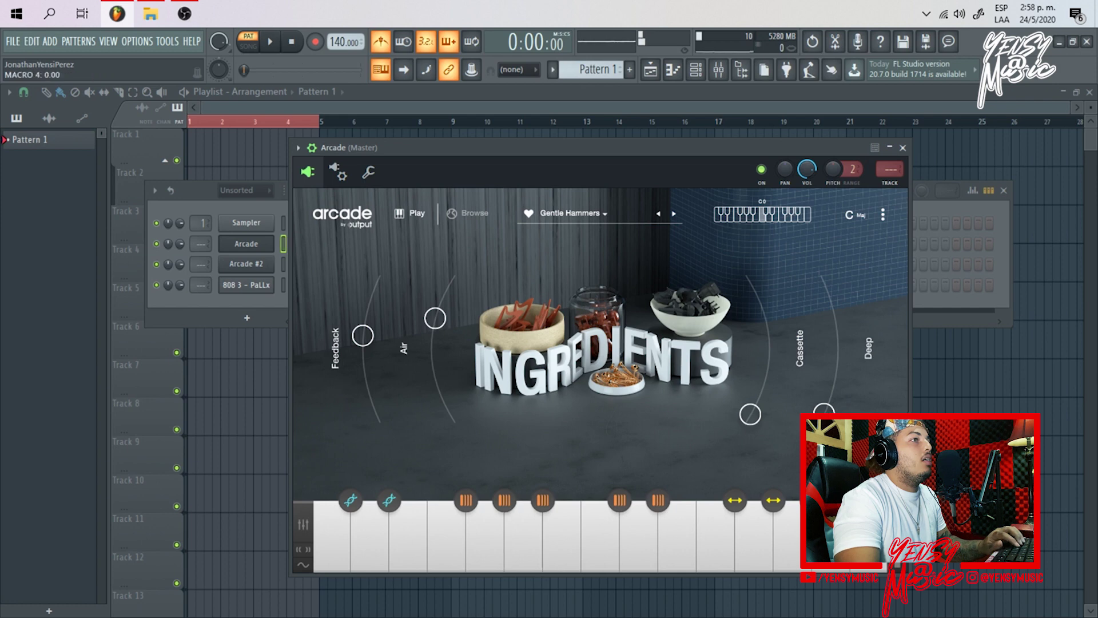
{"action": "left_click", "coordinate": [268, 304]}
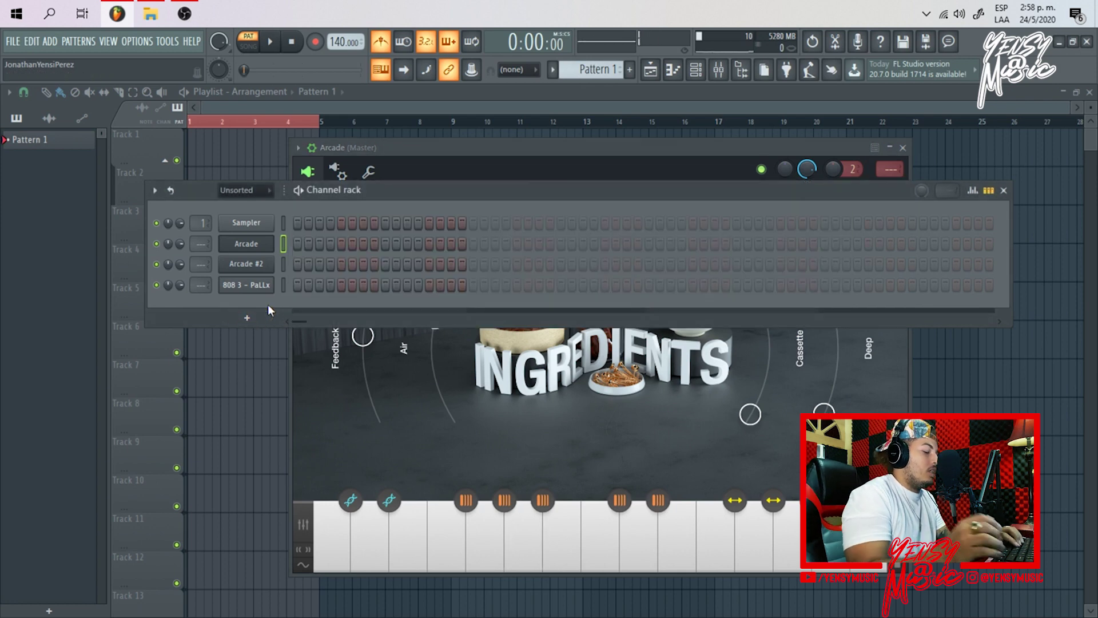
{"action": "key", "text": "n"}
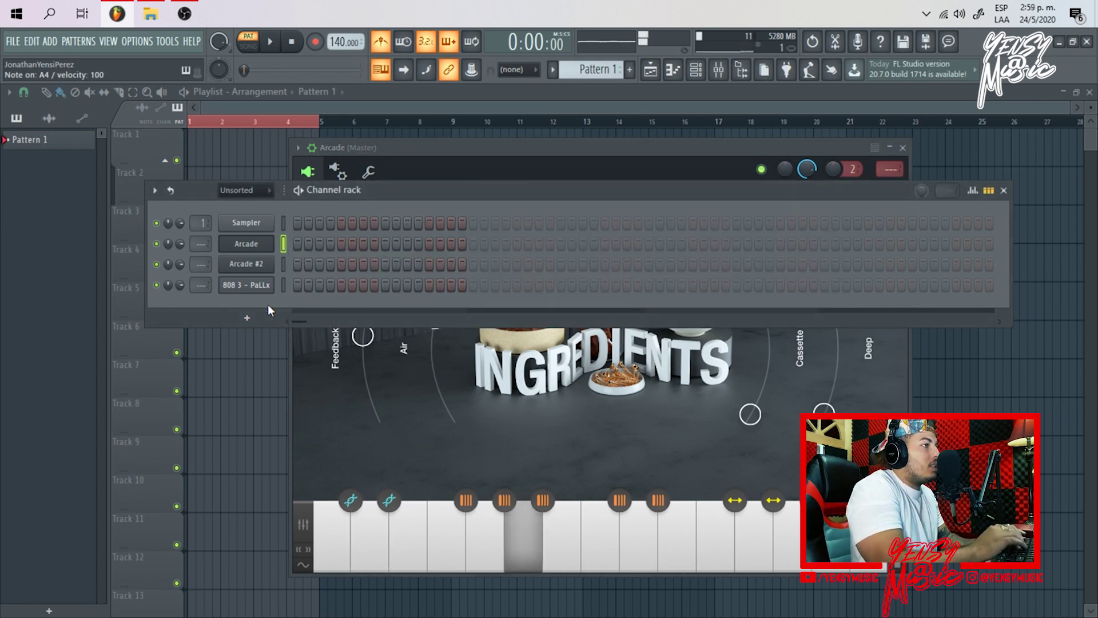
{"action": "key", "text": "c"}
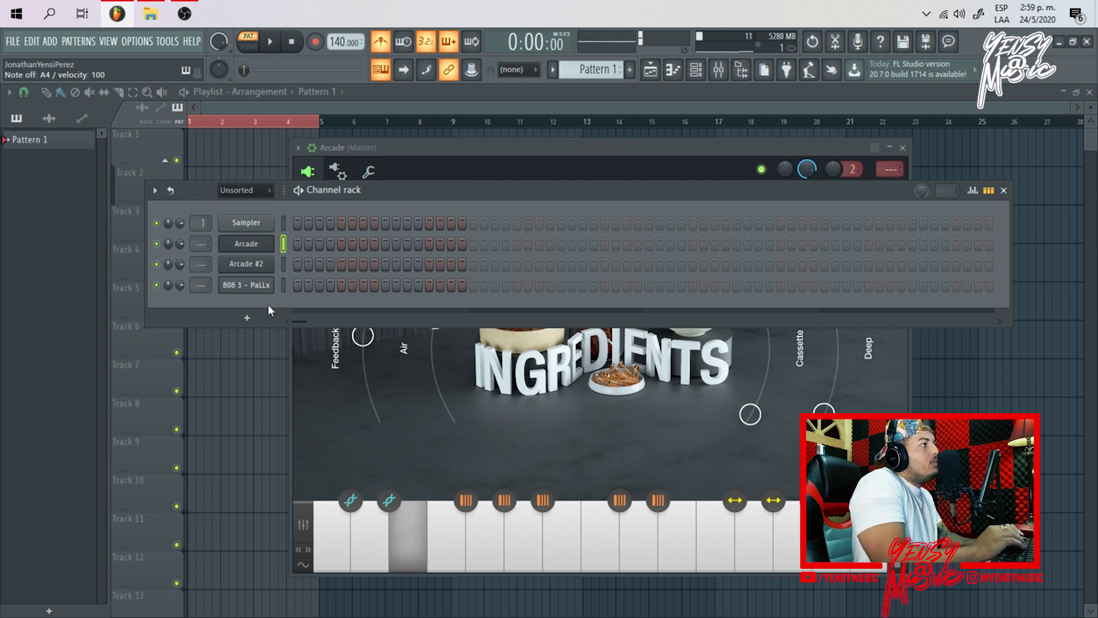
{"action": "key", "text": "x"}
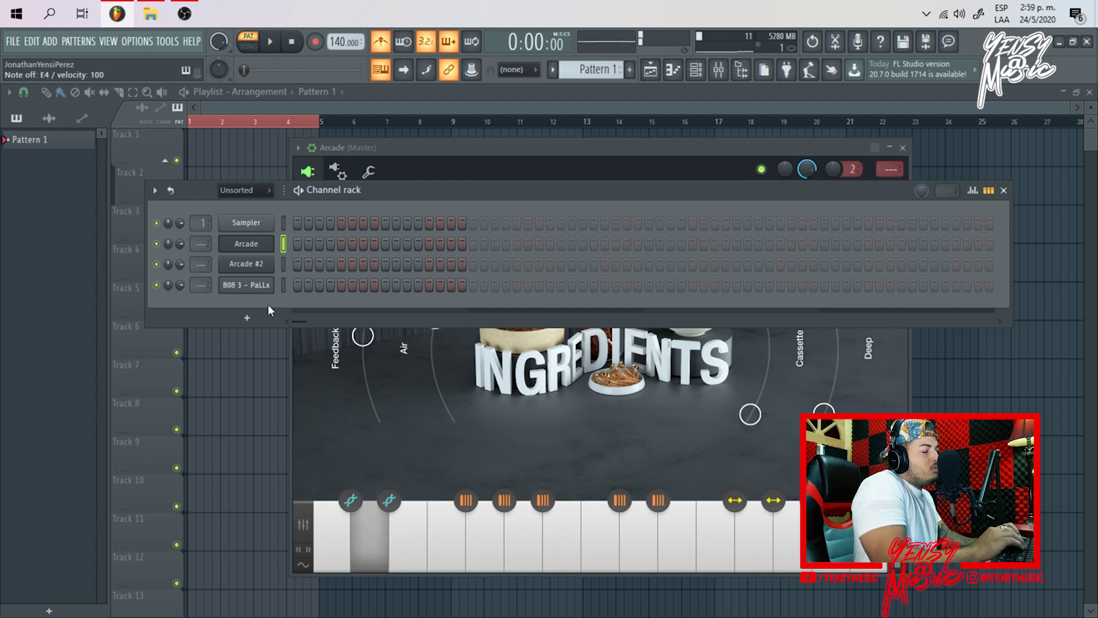
{"action": "key", "text": "b"}
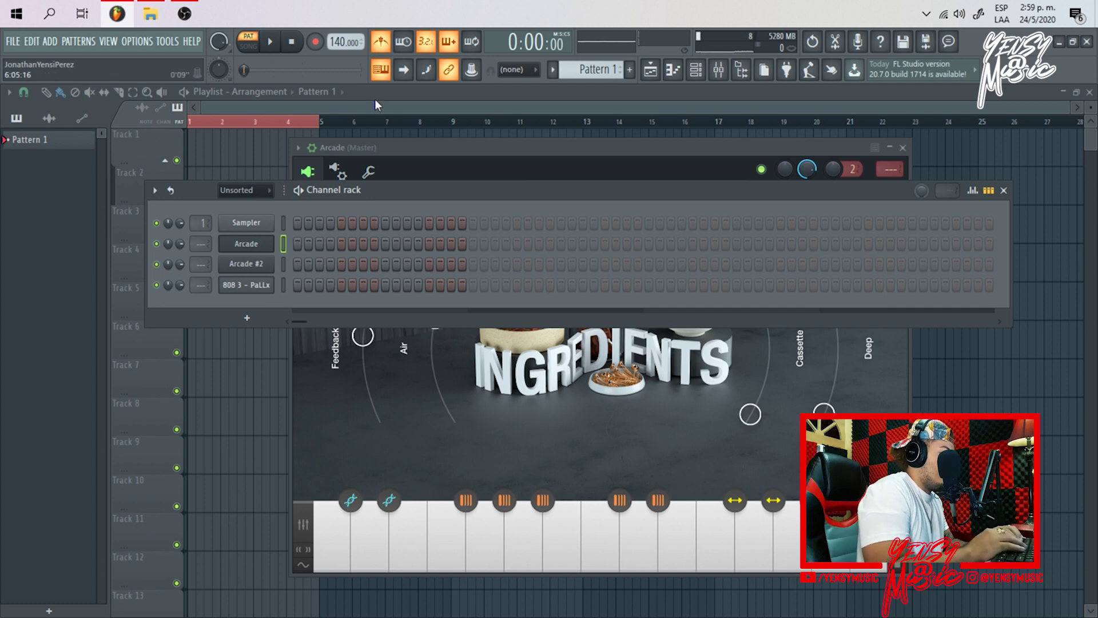
Step: Record the Arcade loop notes A4, E4, D4 and G4 over four bars of Pattern 1 and open its piano roll
{"action": "left_click", "coordinate": [315, 44]}
{"action": "key", "text": "n"}
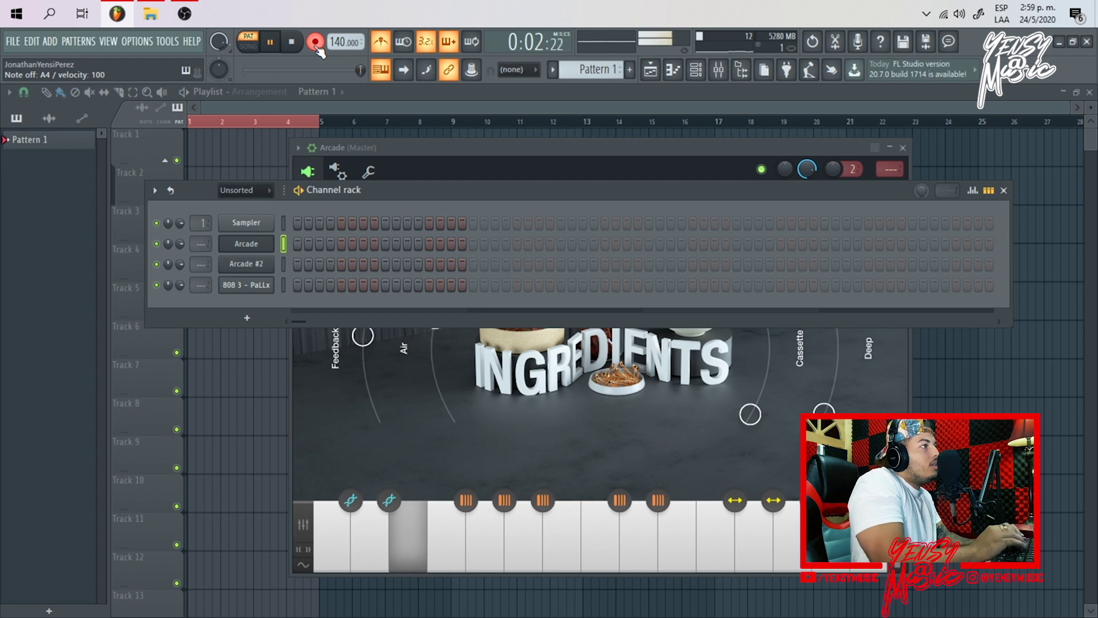
{"action": "key", "text": "c"}
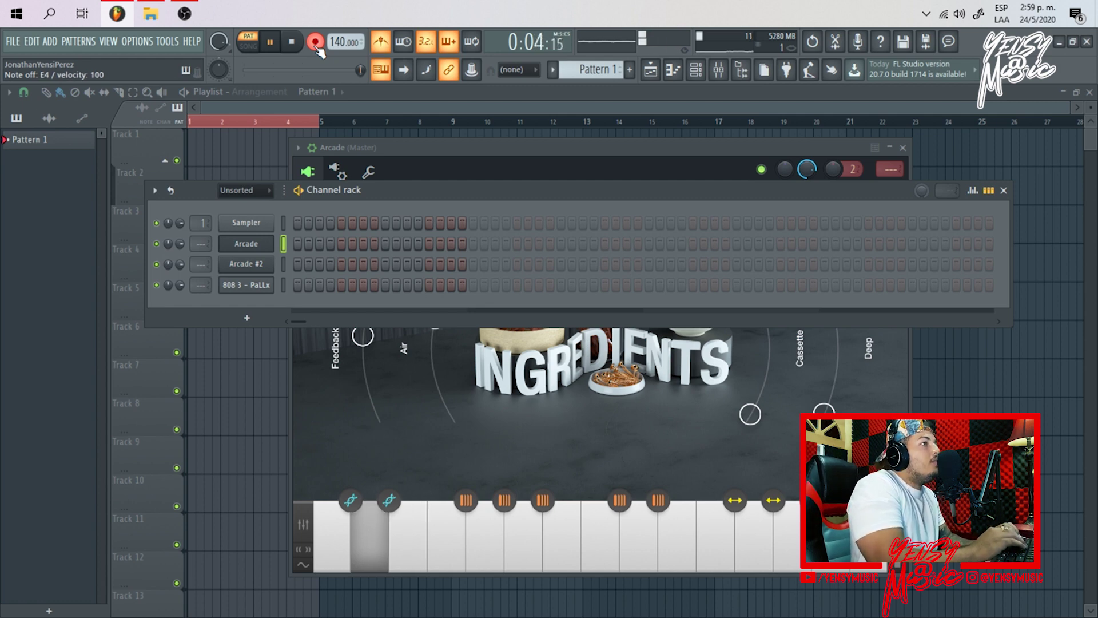
{"action": "key", "text": "b"}
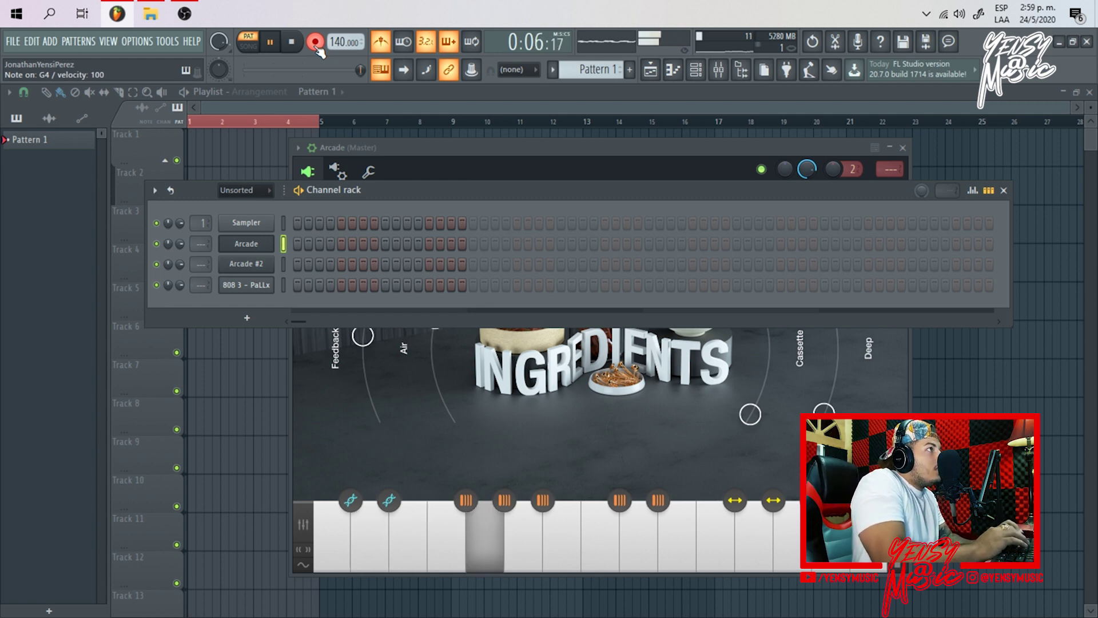
{"action": "key", "text": "space"}
{"action": "left_click", "coordinate": [921, 250]}
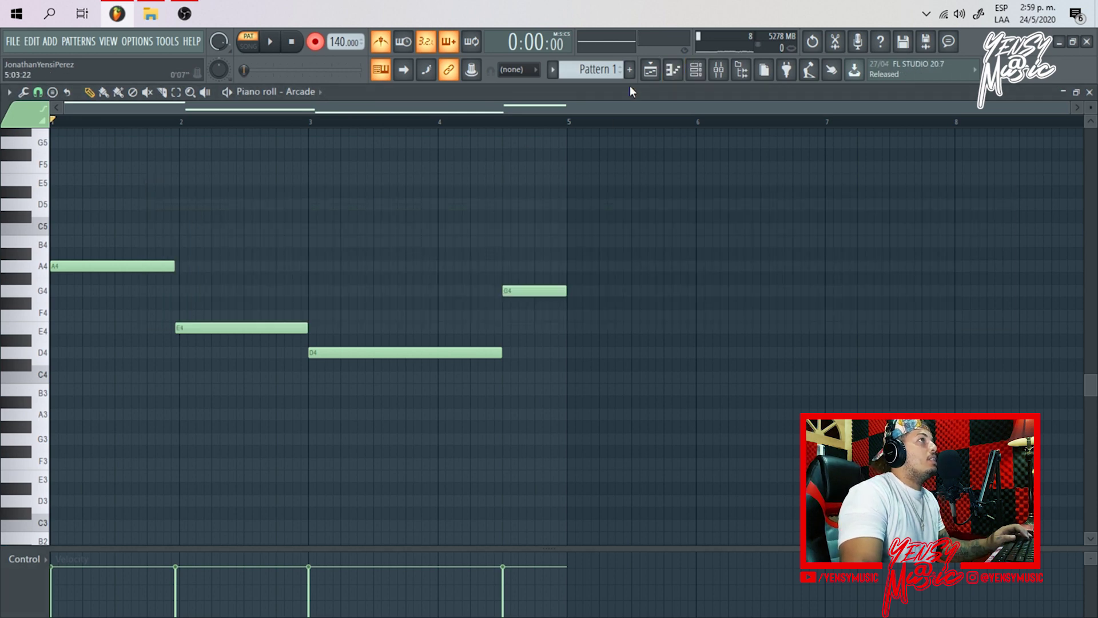
Step: Open the Arcade #2 instrument from the channel rack, then show its empty piano roll
{"action": "left_click", "coordinate": [696, 69]}
{"action": "left_click", "coordinate": [246, 264]}
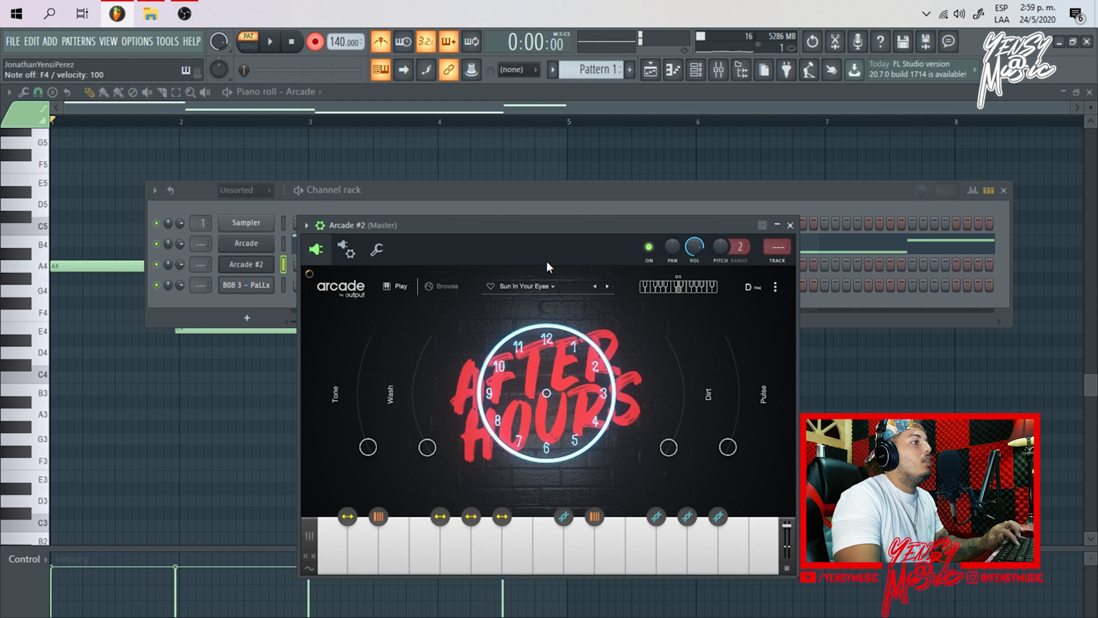
{"action": "right_click", "coordinate": [258, 269]}
{"action": "left_click", "coordinate": [290, 263]}
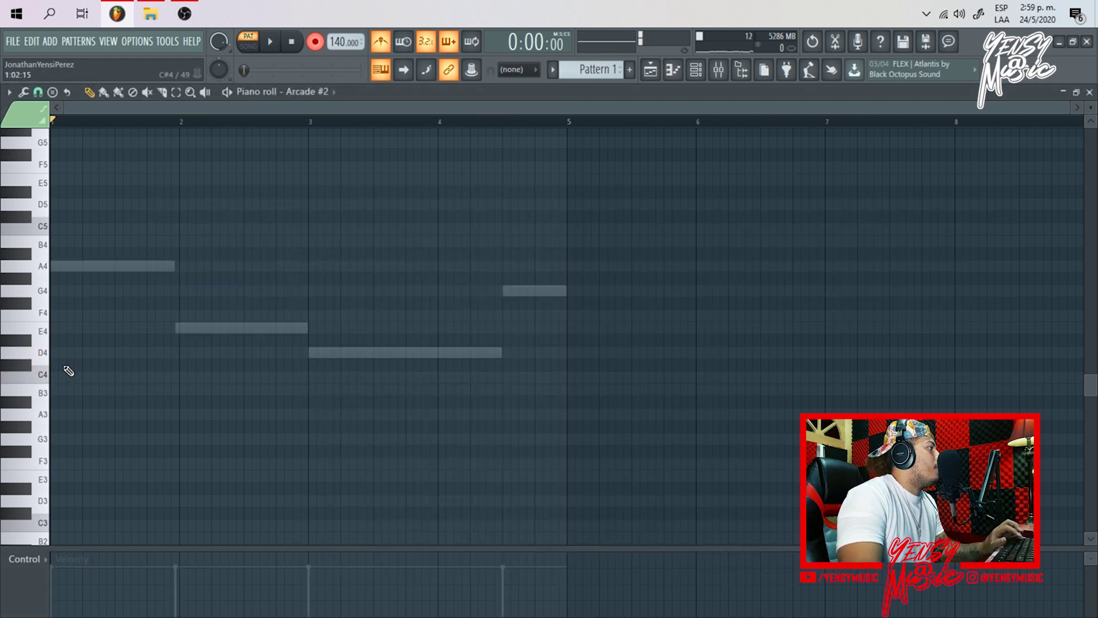
Step: Switch off recording and place C4 notes at the start and at step 11 of bar 1 for Arcade #2
{"action": "key", "text": "space"}
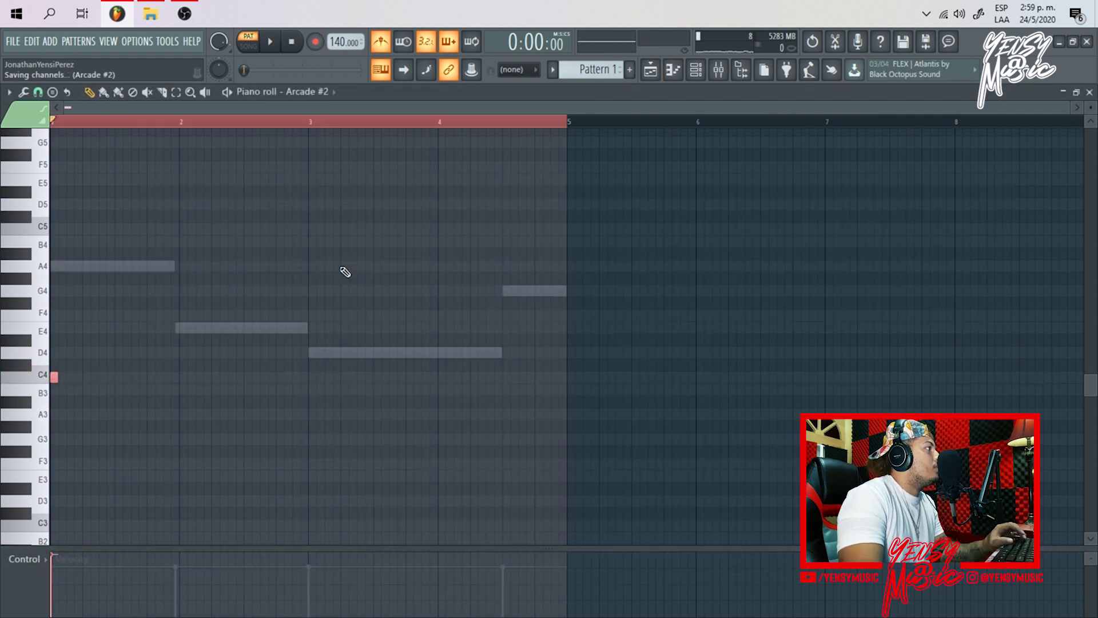
{"action": "left_click", "coordinate": [134, 377]}
{"action": "key", "text": "space"}
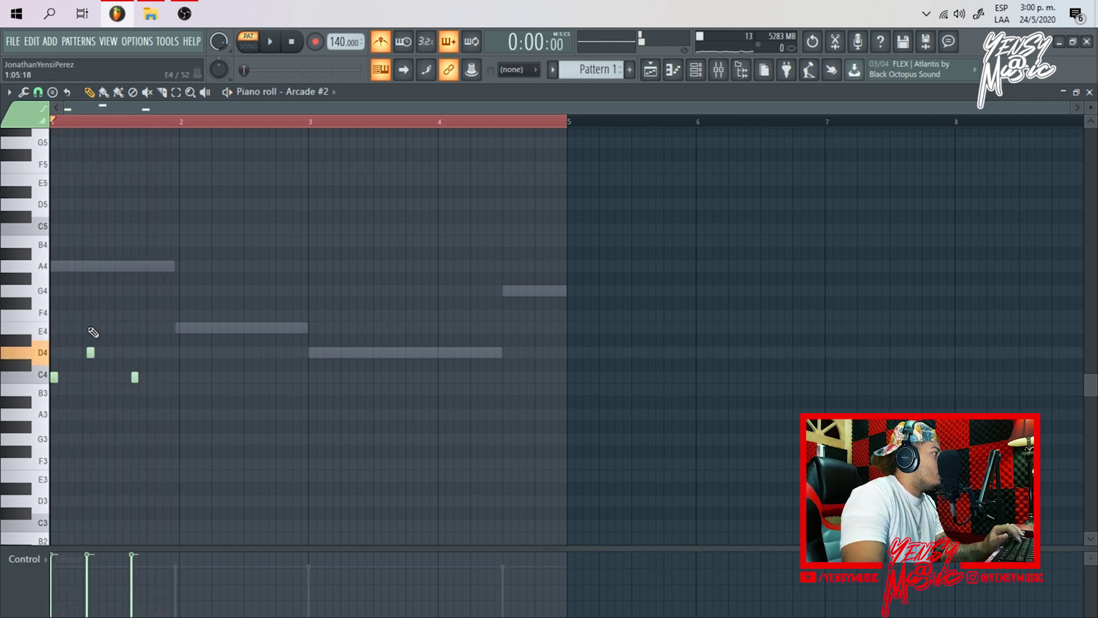
{"action": "key", "text": "space"}
{"action": "key", "text": "space"}
Step: Stack E4 and D4 notes on beat 3 of bar 1, removing the earlier misplaced notes, and play back the rhythm
{"action": "right_click", "coordinate": [86, 353]}
{"action": "key", "text": "space"}
{"action": "key", "text": "space"}
{"action": "left_click", "coordinate": [118, 328]}
{"action": "key", "text": "space"}
{"action": "left_click", "coordinate": [118, 352]}
{"action": "key", "text": "space"}
{"action": "right_click", "coordinate": [87, 329]}
{"action": "key", "text": "space"}
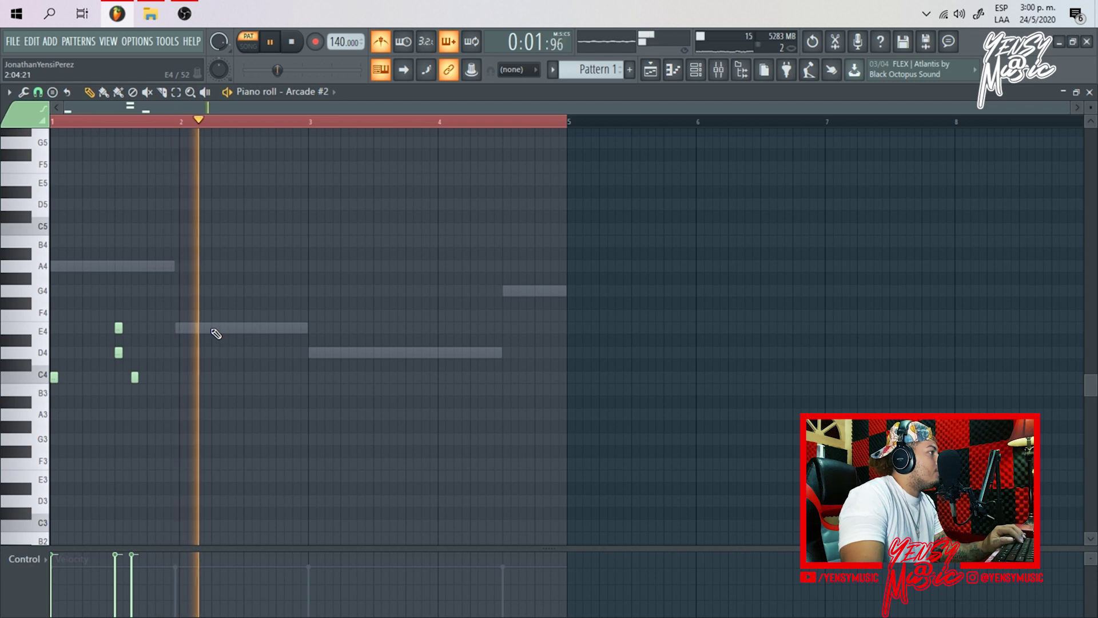
Step: Repeat the stacked E4 and D4 notes on beat 3 of bars 2, 3 and 4
{"action": "left_click", "coordinate": [251, 328]}
{"action": "left_click", "coordinate": [245, 351]}
{"action": "key", "text": "space"}
{"action": "left_click", "coordinate": [377, 328]}
{"action": "key", "text": "space"}
{"action": "left_click", "coordinate": [377, 352]}
{"action": "left_click", "coordinate": [506, 327]}
{"action": "left_click", "coordinate": [506, 352]}
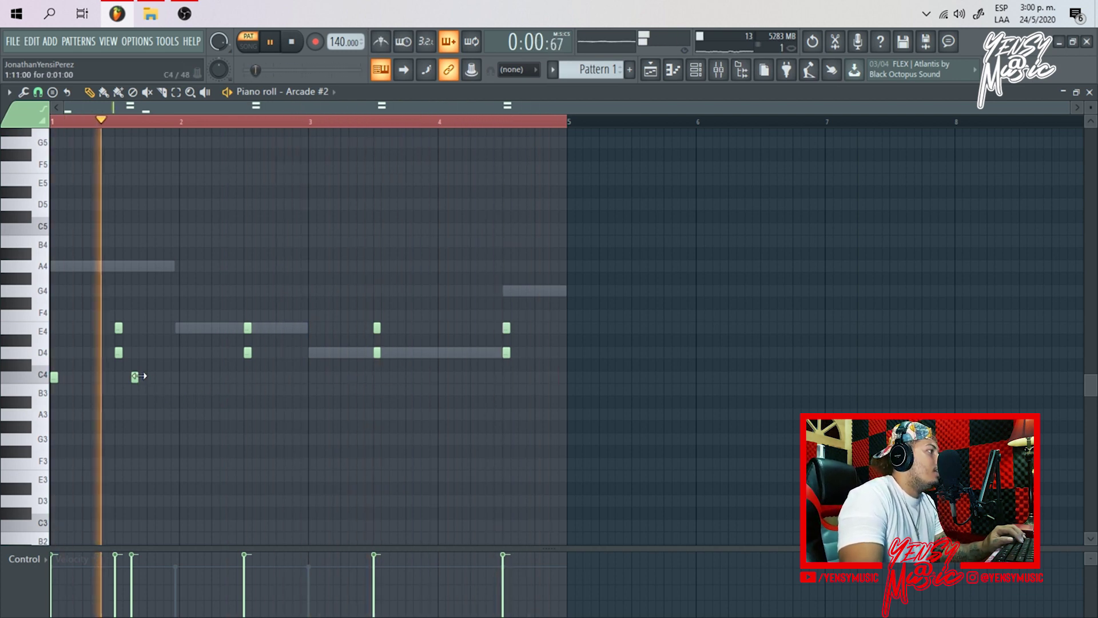
Step: Move the second C4 note of bar 1 to step 15 and add a C4 at step 3 of bar 2
{"action": "key", "text": "space"}
{"action": "key", "text": "space"}
{"action": "left_click_drag", "start_coordinate": [134, 379], "coordinate": [166, 379]}
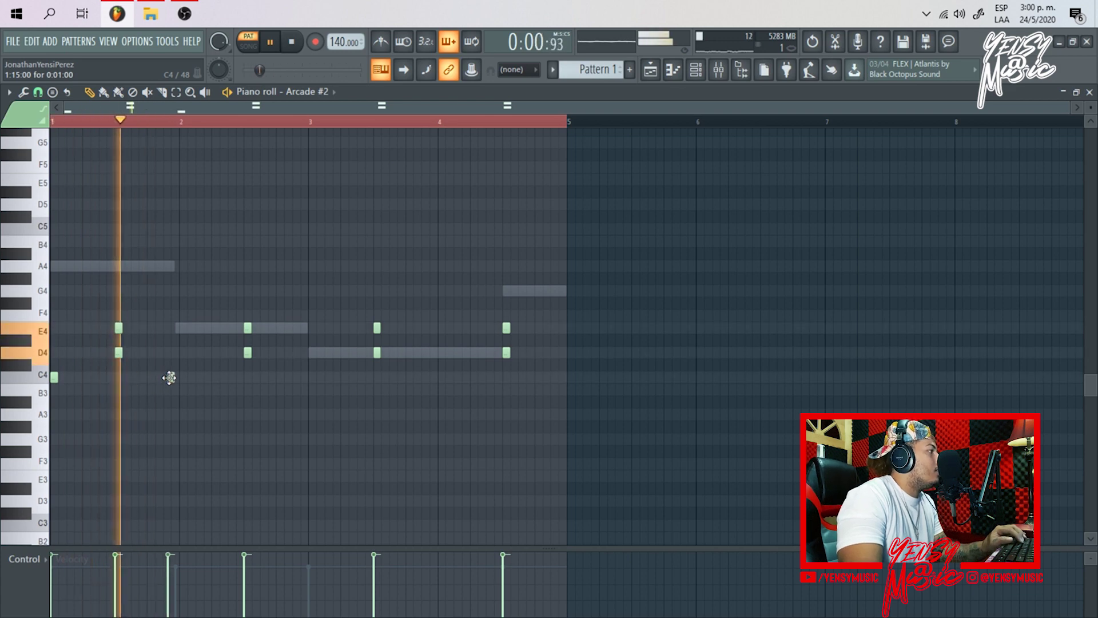
{"action": "key", "text": "space"}
{"action": "key", "text": "space"}
{"action": "left_click", "coordinate": [183, 377]}
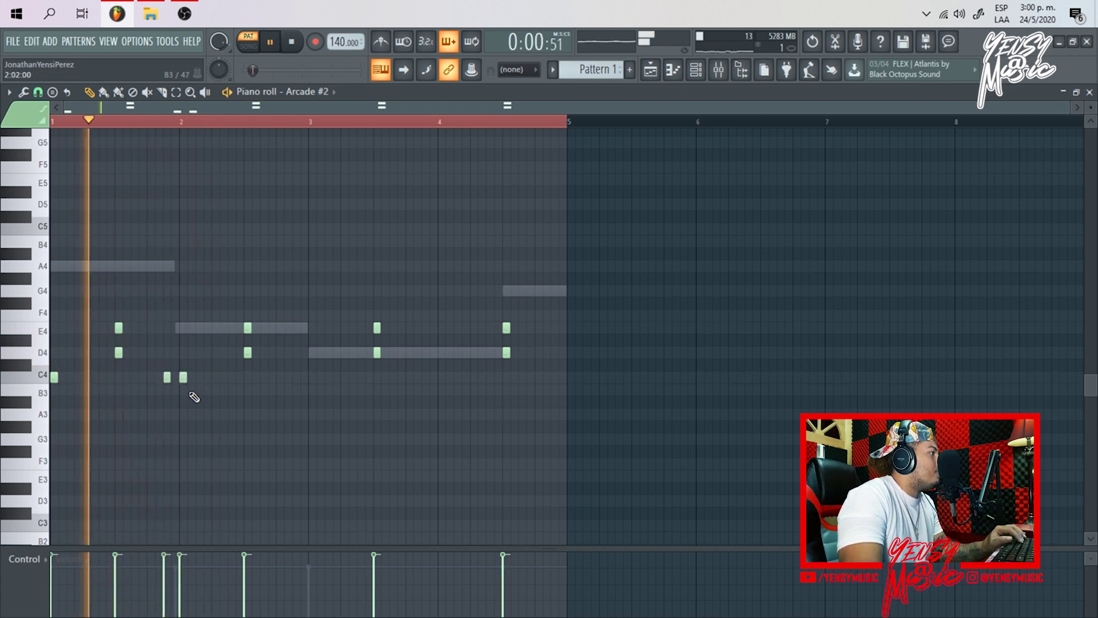
{"action": "key", "text": "space"}
{"action": "key", "text": "space"}
{"action": "left_click_drag", "start_coordinate": [183, 378], "coordinate": [198, 377]}
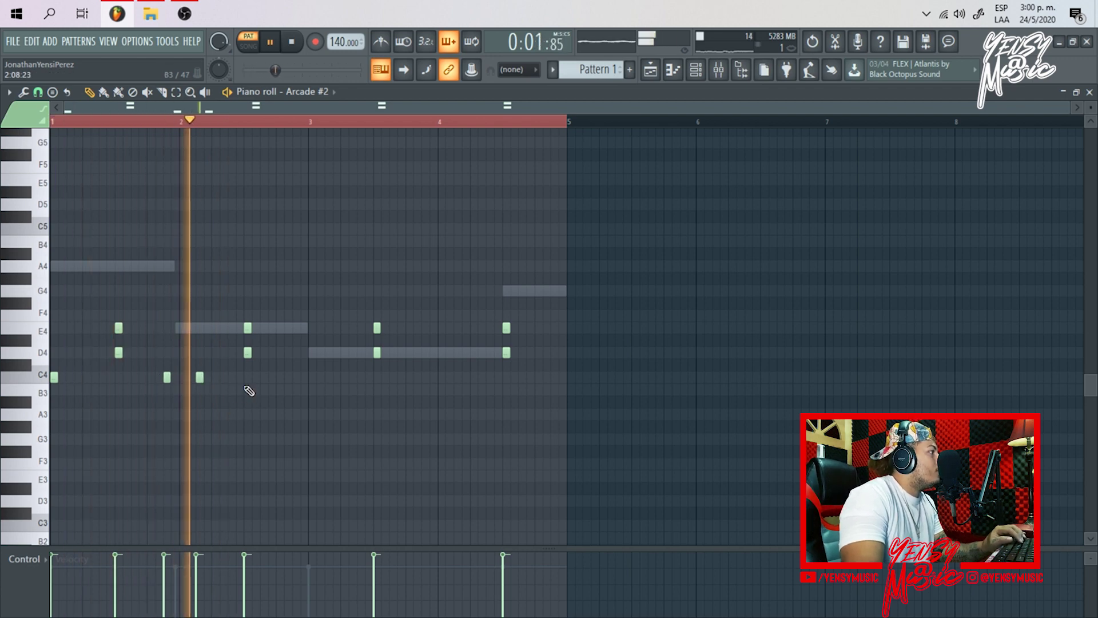
{"action": "left_click", "coordinate": [201, 330]}
{"action": "right_click", "coordinate": [202, 332]}
{"action": "right_click", "coordinate": [201, 332]}
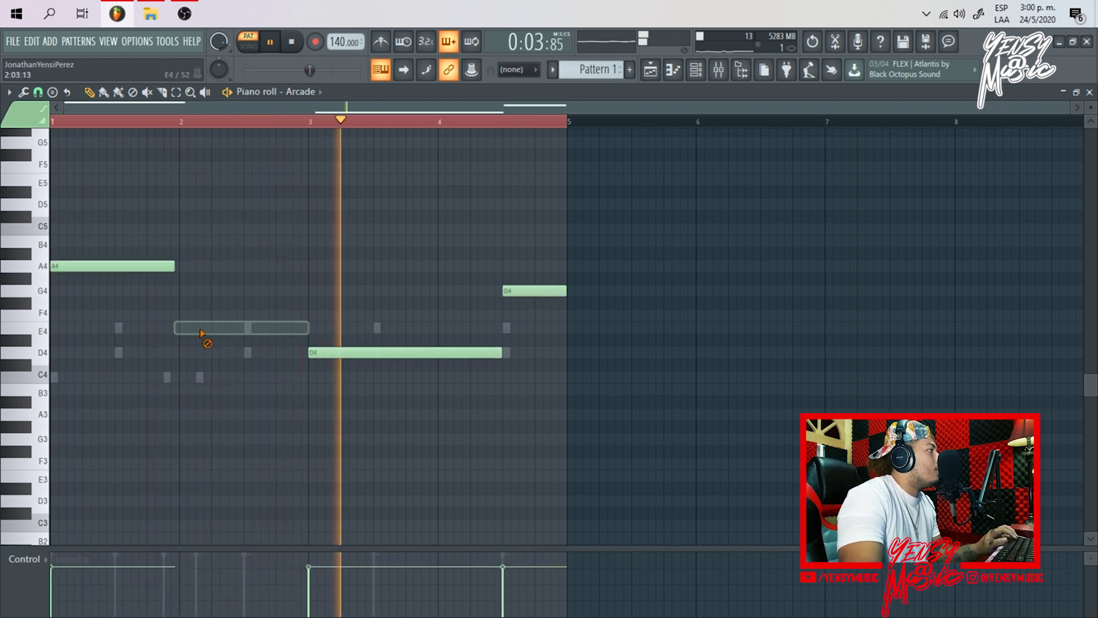
{"action": "key", "text": "ctrl+z"}
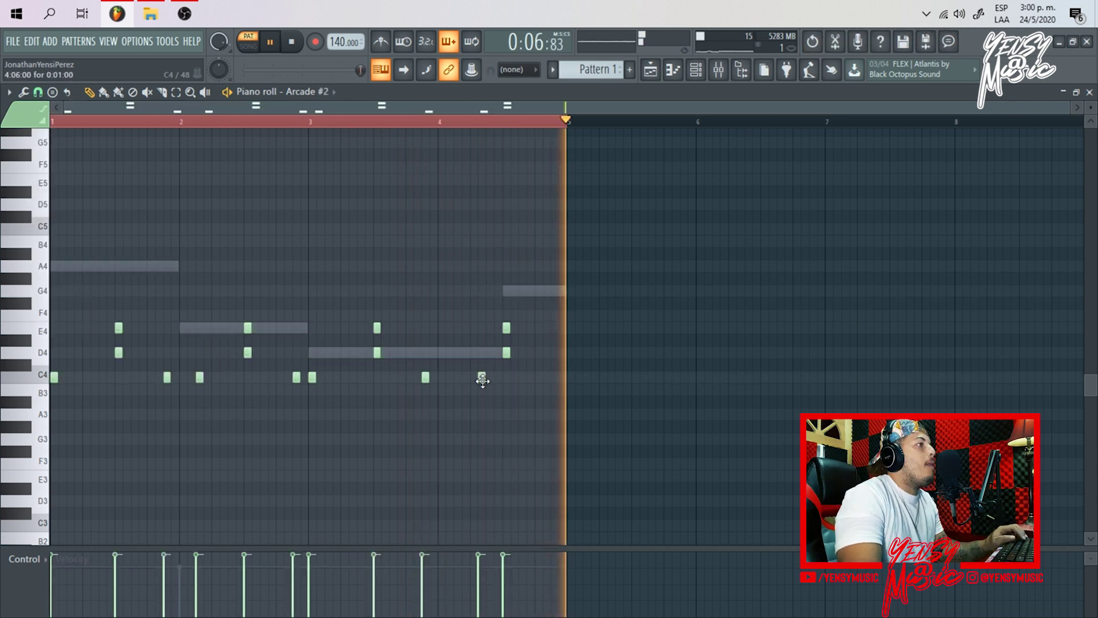
Step: Shift the C4 note in bar 4 to step 5 and keep one additional C4 near the bar's end
{"action": "left_click_drag", "start_coordinate": [482, 380], "coordinate": [478, 388]}
{"action": "left_click", "coordinate": [507, 377]}
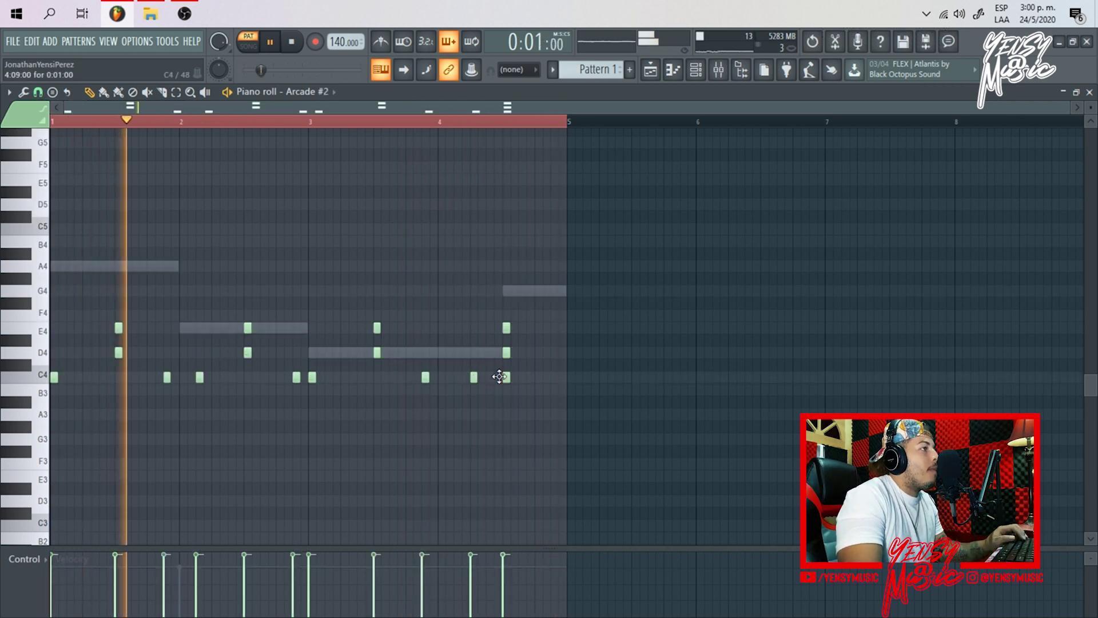
{"action": "left_click", "coordinate": [551, 376]}
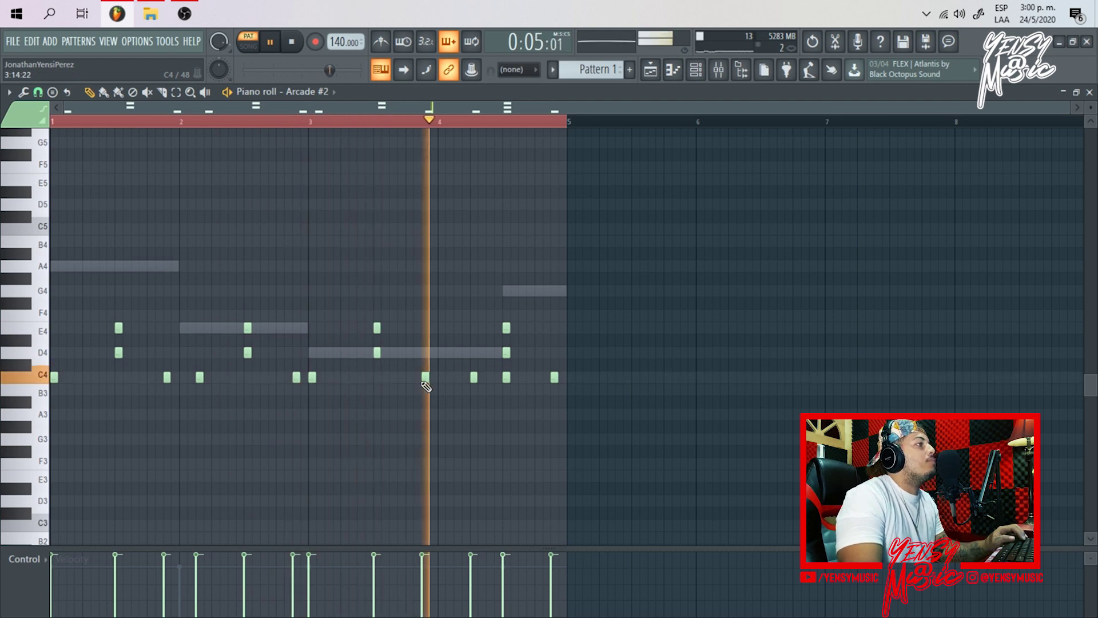
{"action": "right_click", "coordinate": [506, 380]}
{"action": "key", "text": "space"}
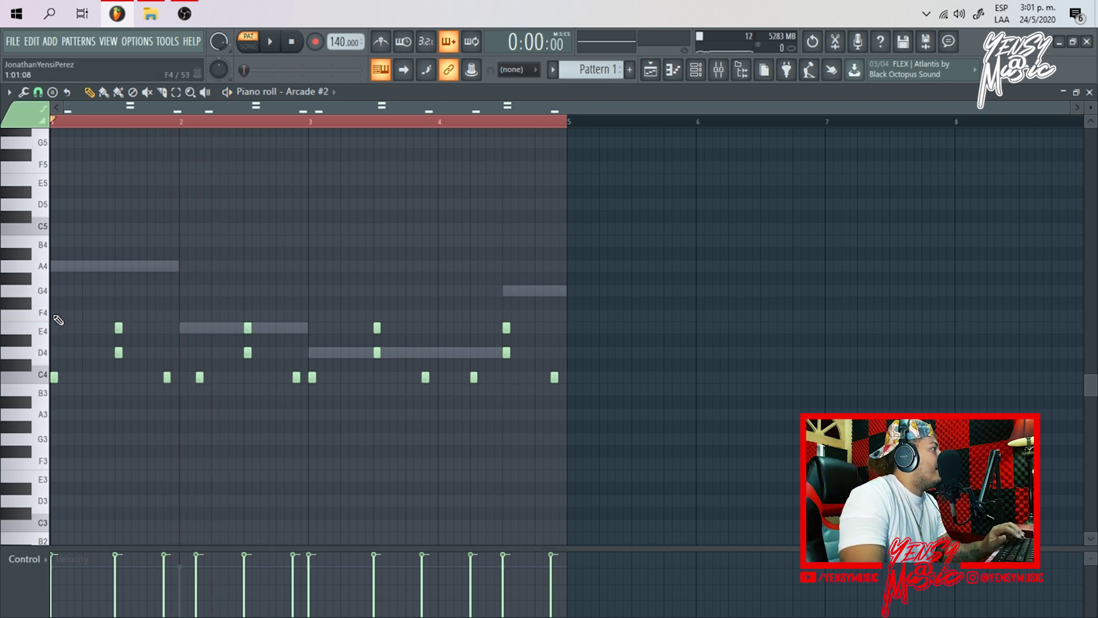
Step: Fill the F4 row with evenly spaced notes every two steps across all four bars
{"action": "left_click_drag", "start_coordinate": [208, 319], "coordinate": [180, 320]}
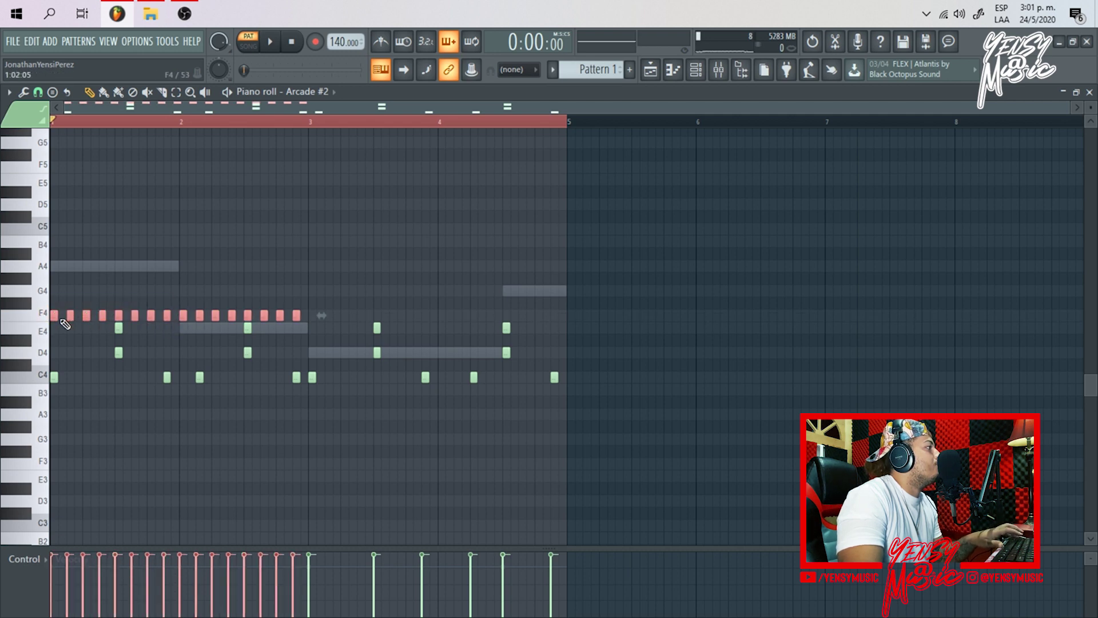
{"action": "key", "text": "ctrl+z"}
{"action": "key", "text": "ctrl+z"}
{"action": "left_click_drag", "start_coordinate": [56, 318], "coordinate": [304, 319]}
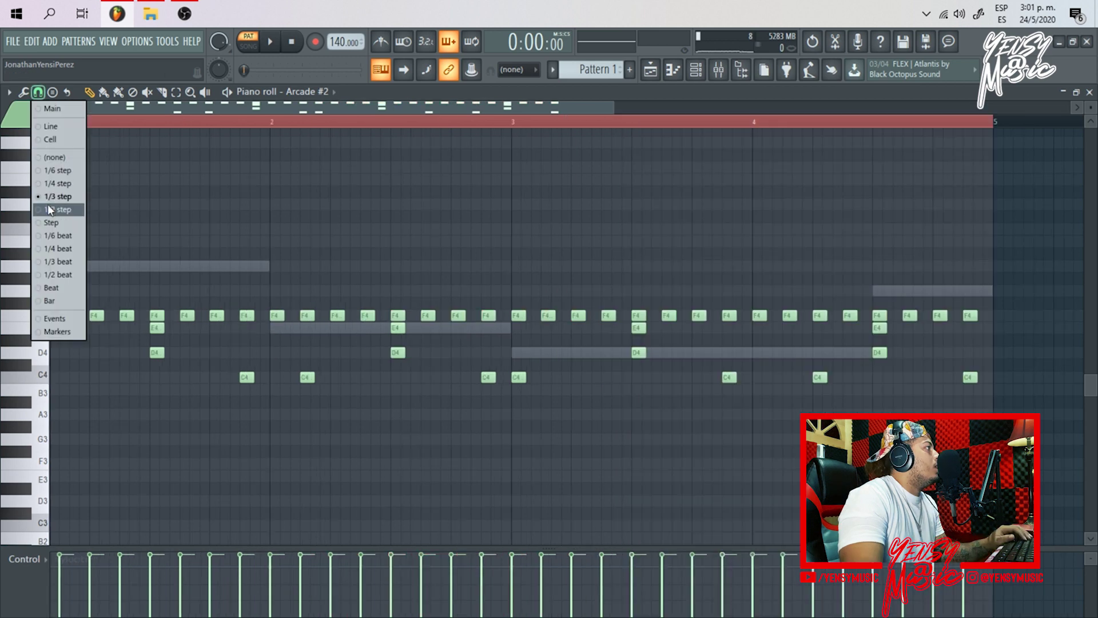
Step: Set the piano roll snap to 1/2 step and shorten all F4 notes to half a step
{"action": "left_click", "coordinate": [52, 210]}
{"action": "left_click_drag", "start_coordinate": [100, 213], "coordinate": [280, 181]}
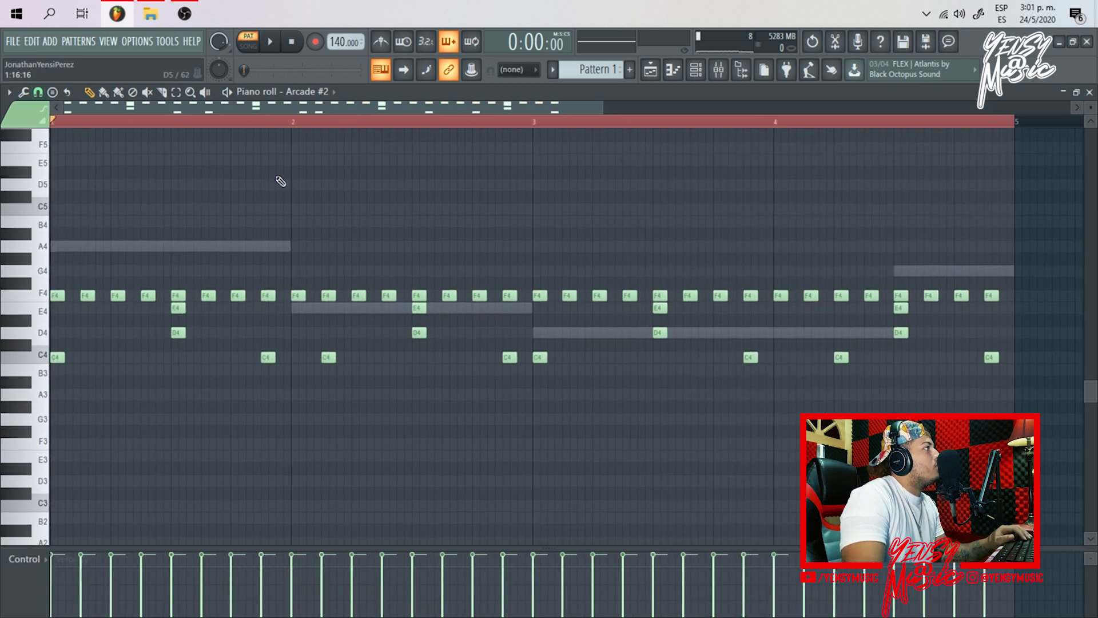
{"action": "key", "text": "space"}
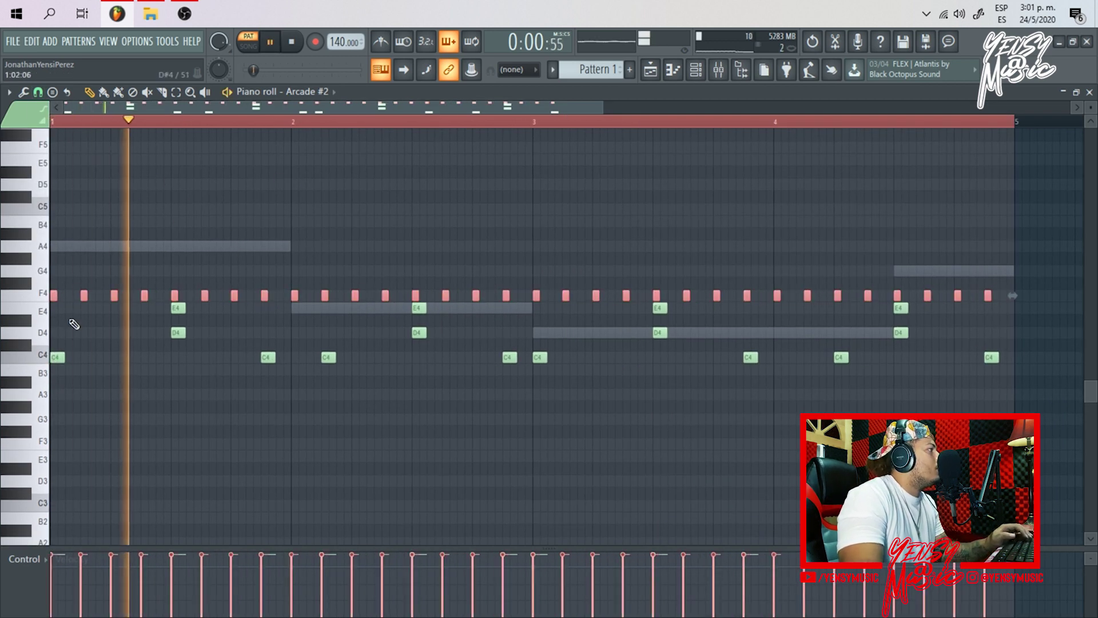
{"action": "left_click", "coordinate": [72, 321], "text": "ctrl"}
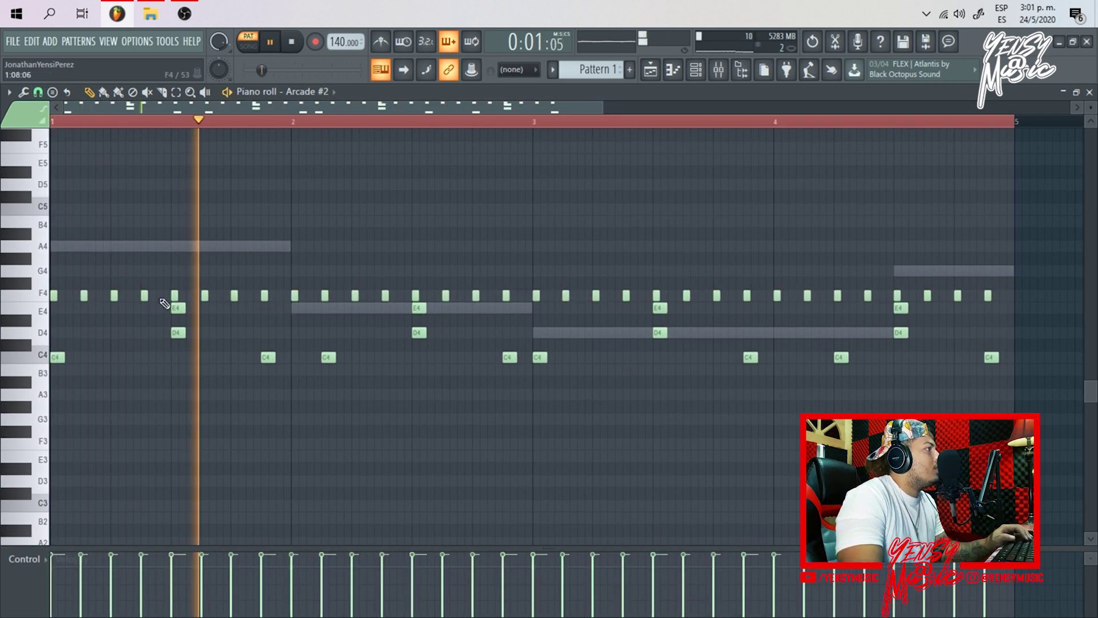
Step: Add extra F4 notes between the existing ones at the end of bar 1 and play back the result
{"action": "key", "text": "space"}
{"action": "key", "text": "space"}
{"action": "left_click_drag", "start_coordinate": [256, 296], "coordinate": [278, 296]}
{"action": "left_click", "coordinate": [285, 296]}
{"action": "key", "text": "space"}
{"action": "key", "text": "space"}
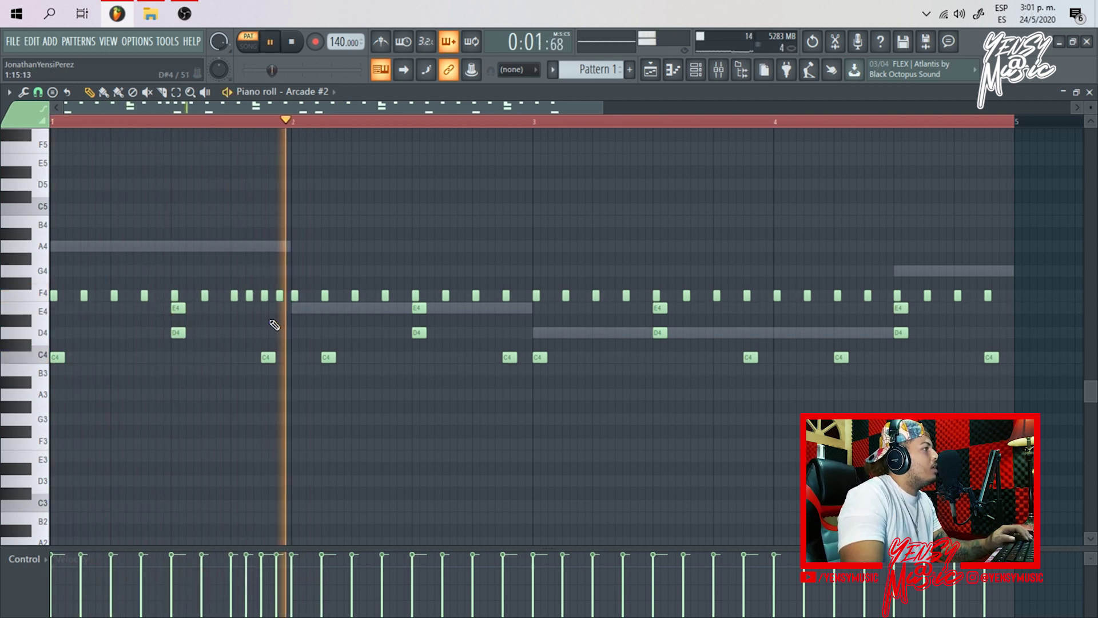
{"action": "key", "text": "space"}
{"action": "key", "text": "space"}
Step: Add a rapid roll of F4 notes in the second half of bar 2 and play back the whole pattern
{"action": "scroll", "coordinate": [515, 299], "scroll_direction": "up", "scroll_amount": 4}
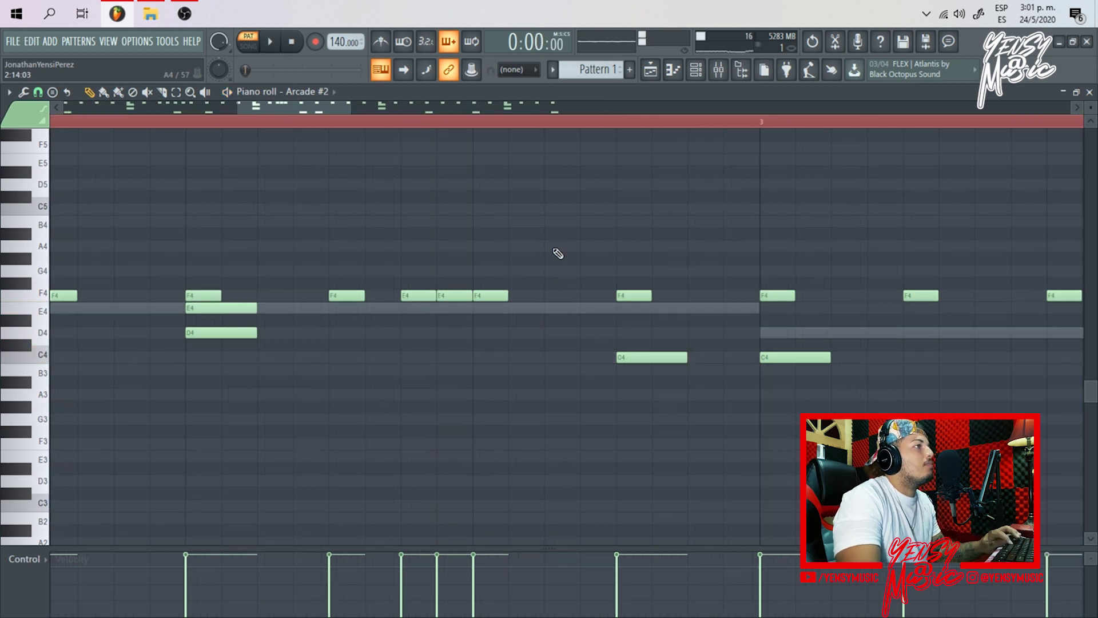
{"action": "scroll", "coordinate": [584, 129], "scroll_direction": "down", "scroll_amount": 5}
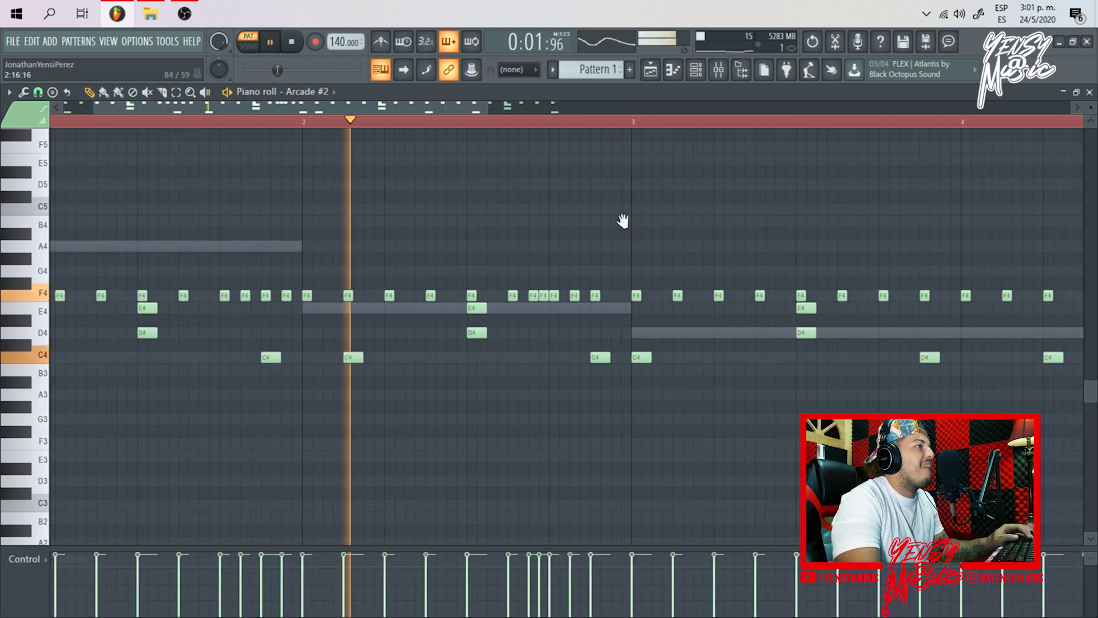
{"action": "scroll", "coordinate": [572, 234], "scroll_direction": "up", "scroll_amount": 1}
{"action": "scroll", "coordinate": [515, 281], "scroll_direction": "right", "scroll_amount": 3}
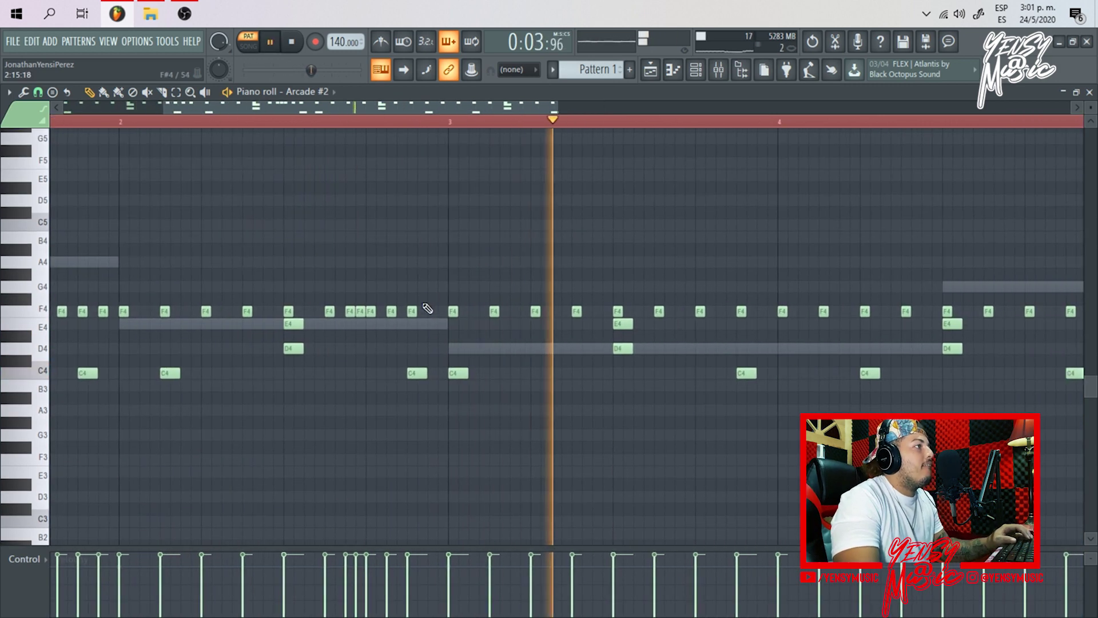
{"action": "key", "text": "space"}
{"action": "key", "text": "space"}
{"action": "scroll", "coordinate": [473, 128], "scroll_direction": "down", "scroll_amount": 5}
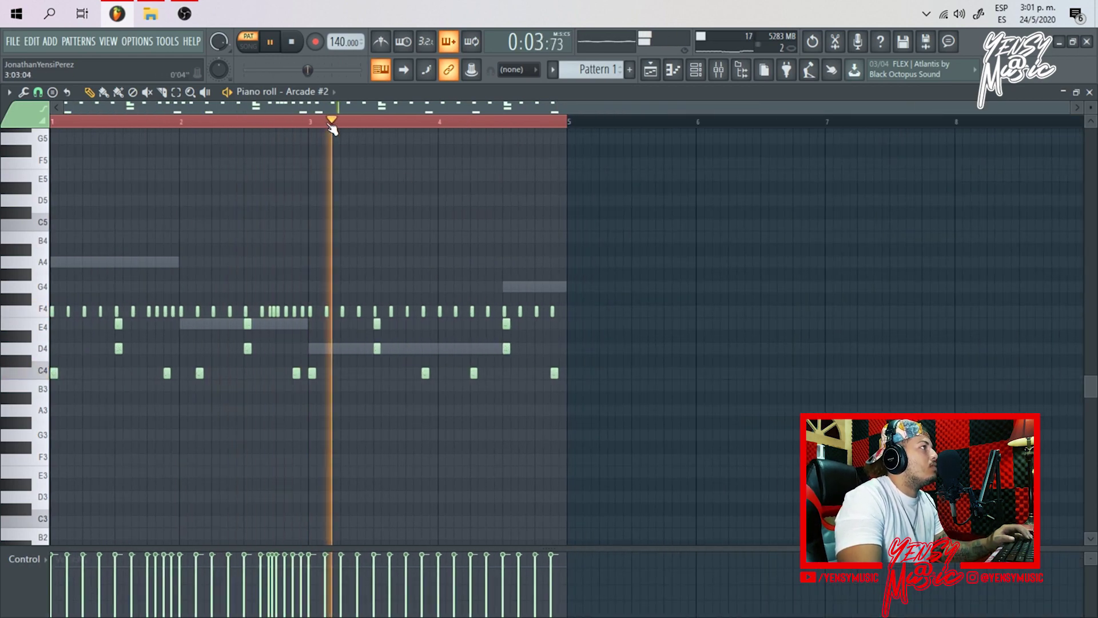
{"action": "scroll", "coordinate": [359, 122], "scroll_direction": "up", "scroll_amount": 4}
{"action": "key", "text": "space"}
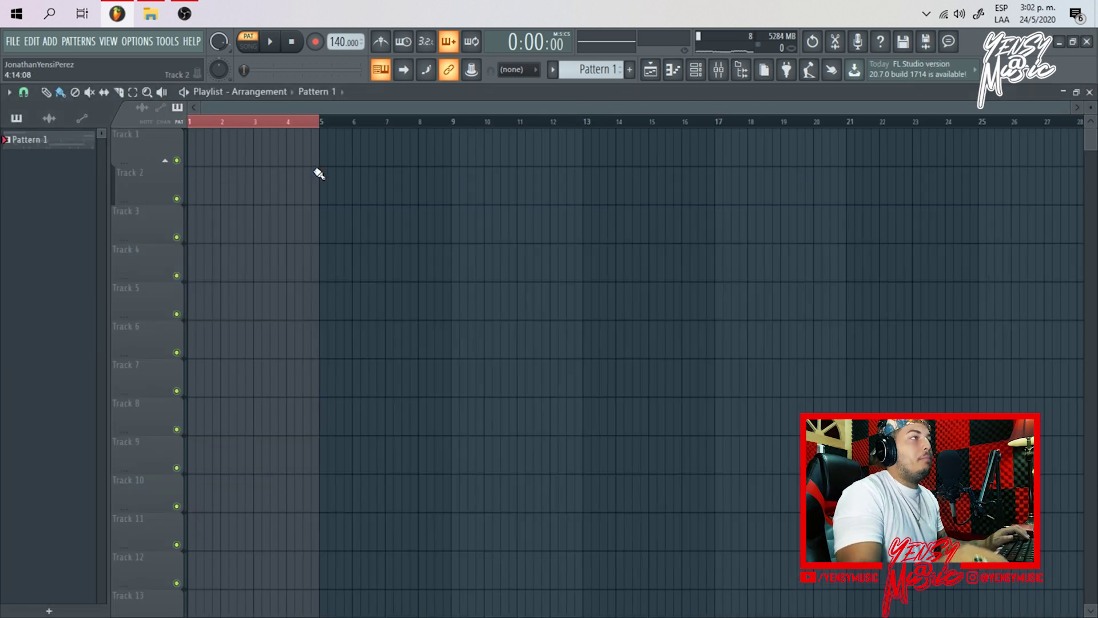
Step: Place the Pattern 1 clip at the start of Track 1 in the playlist and split the pattern by channel
{"action": "left_click", "coordinate": [234, 150]}
{"action": "left_click_drag", "start_coordinate": [234, 150], "coordinate": [191, 152]}
{"action": "left_click", "coordinate": [701, 71]}
{"action": "left_click", "coordinate": [379, 167]}
{"action": "left_click", "coordinate": [595, 67]}
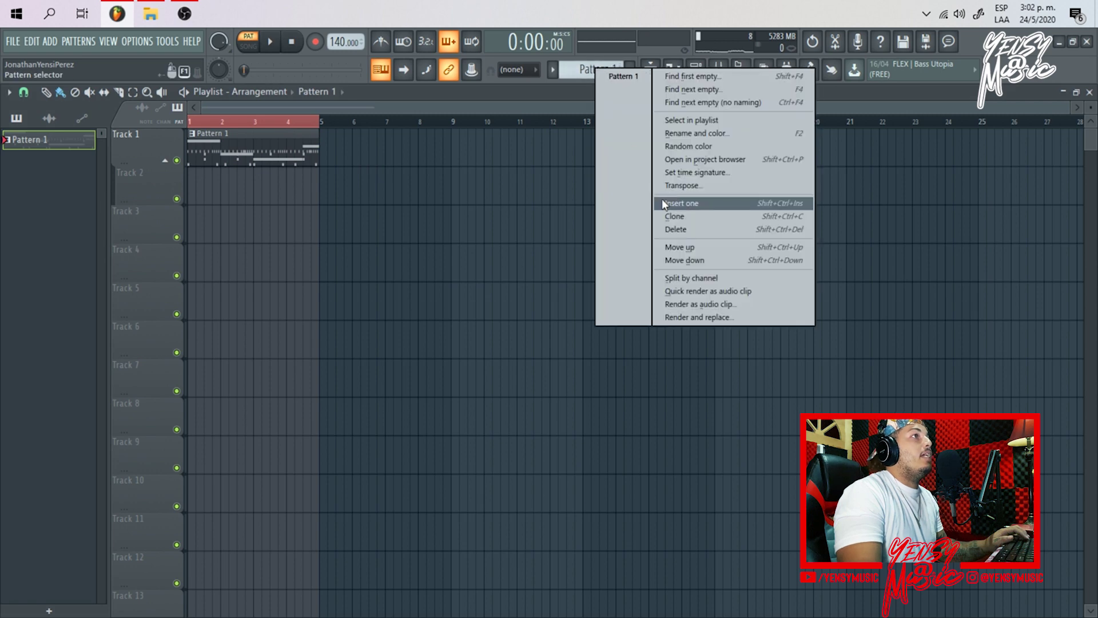
{"action": "left_click", "coordinate": [686, 278]}
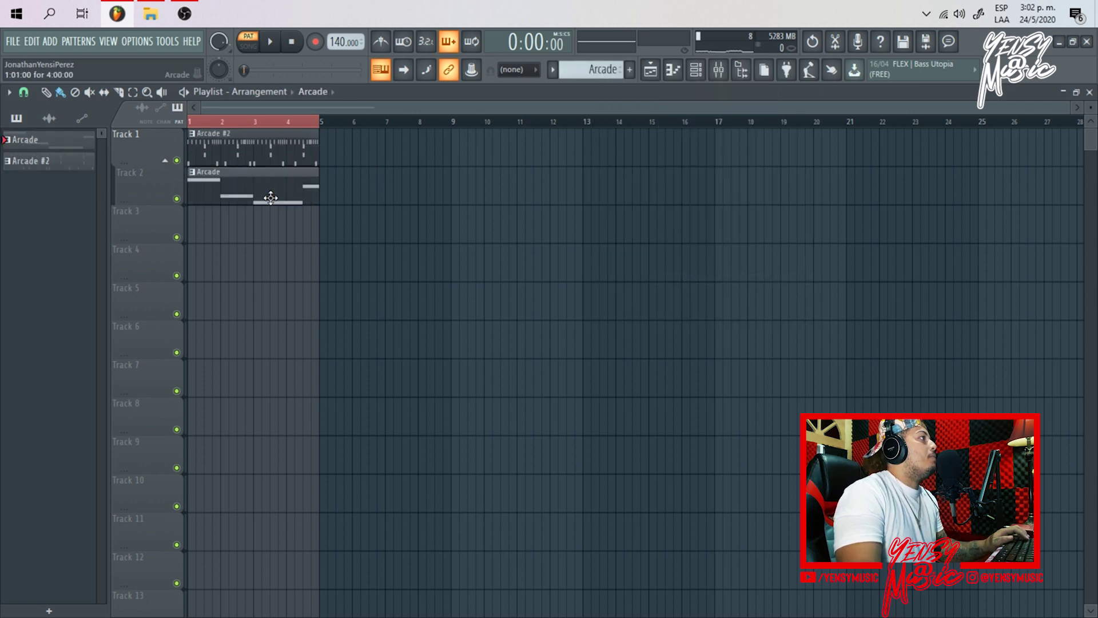
Step: Consolidate the Arcade clip on Track 2 and the Arcade #2 clip on Track 1 into WAV audio clips
{"action": "right_click", "coordinate": [167, 167]}
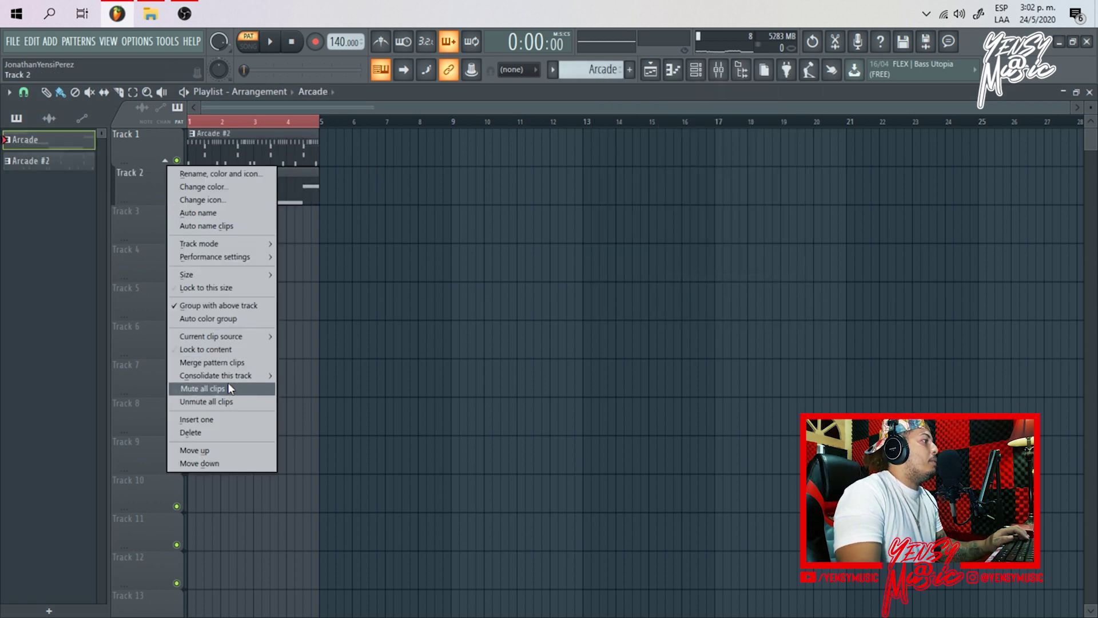
{"action": "left_click", "coordinate": [338, 377]}
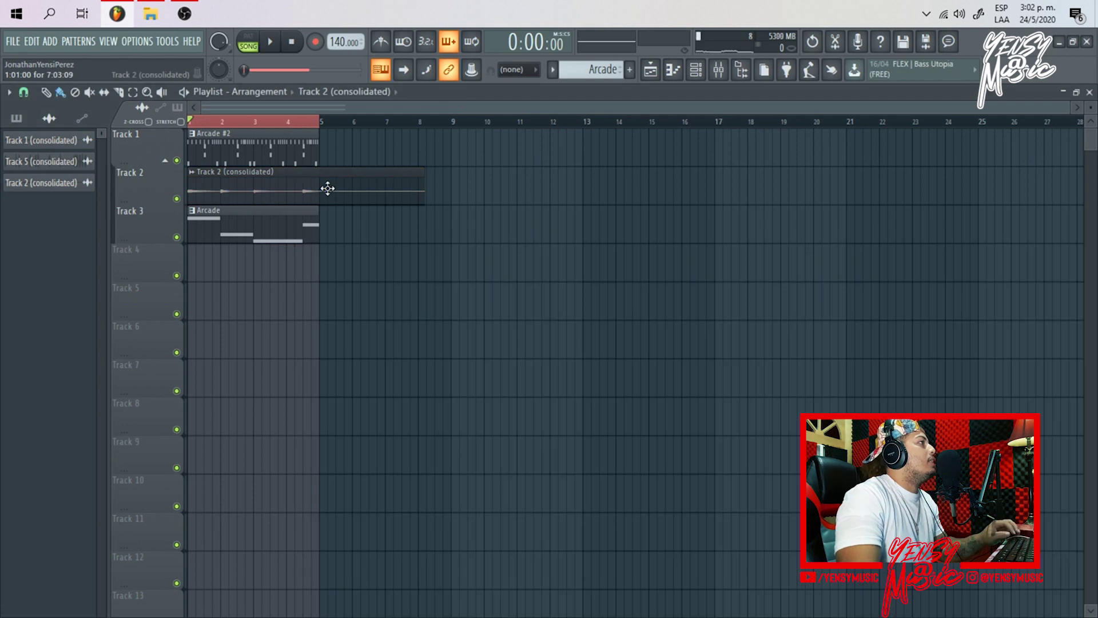
{"action": "right_click", "coordinate": [167, 156]}
{"action": "left_click", "coordinate": [313, 337]}
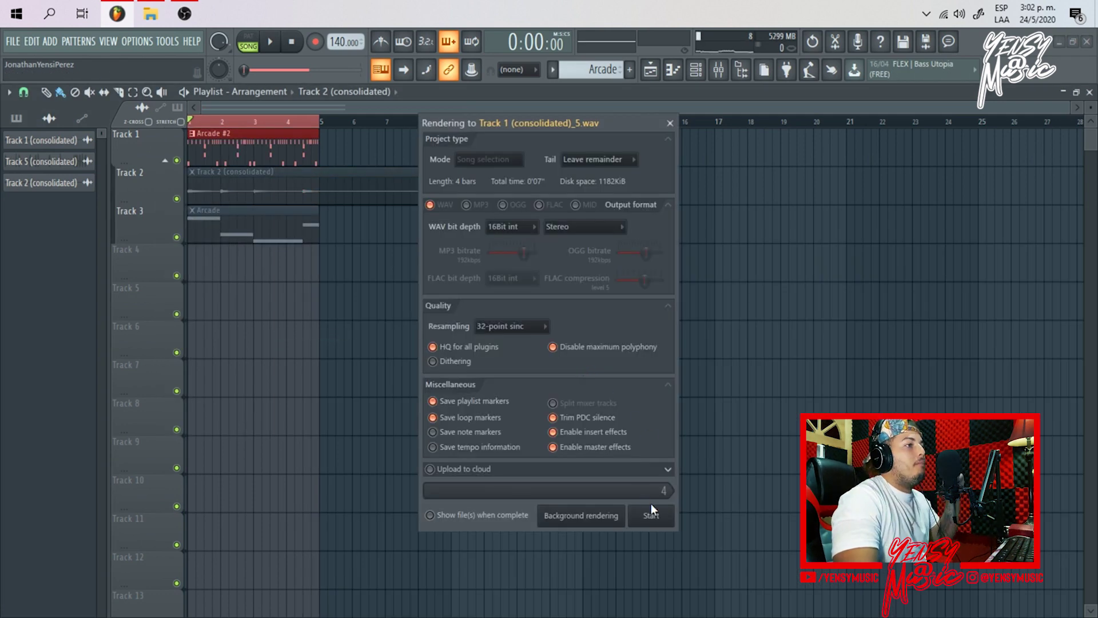
{"action": "left_click", "coordinate": [653, 515]}
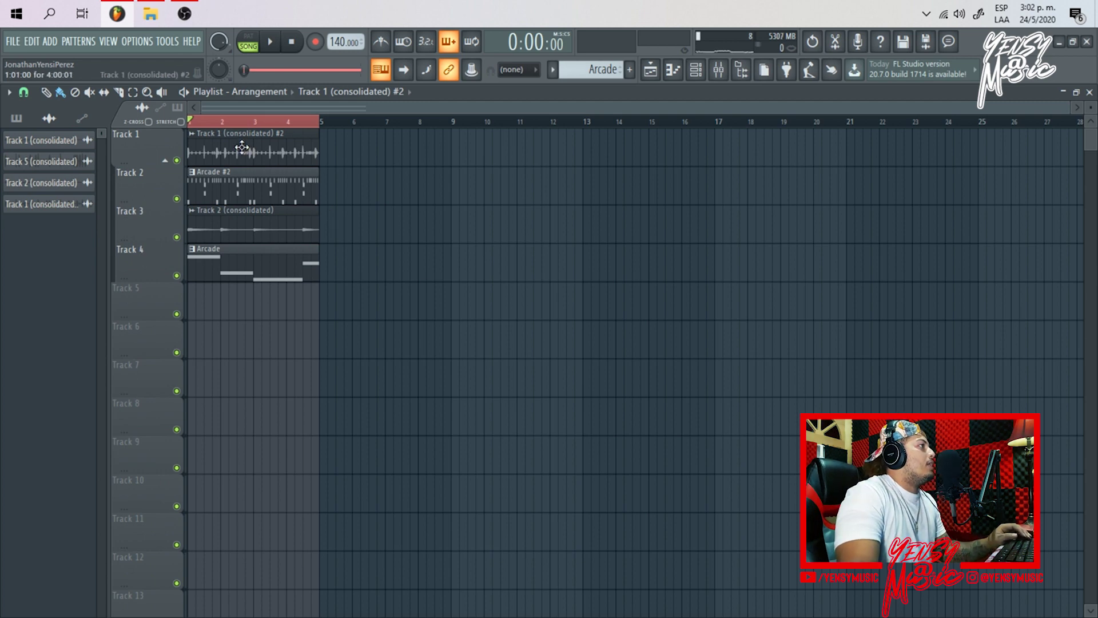
Step: Delete both Arcade pattern clips, move the consolidated melody audio up to Track 2, and play the arrangement
{"action": "right_click", "coordinate": [246, 201]}
{"action": "right_click", "coordinate": [250, 258]}
{"action": "left_click_drag", "start_coordinate": [240, 236], "coordinate": [237, 177]}
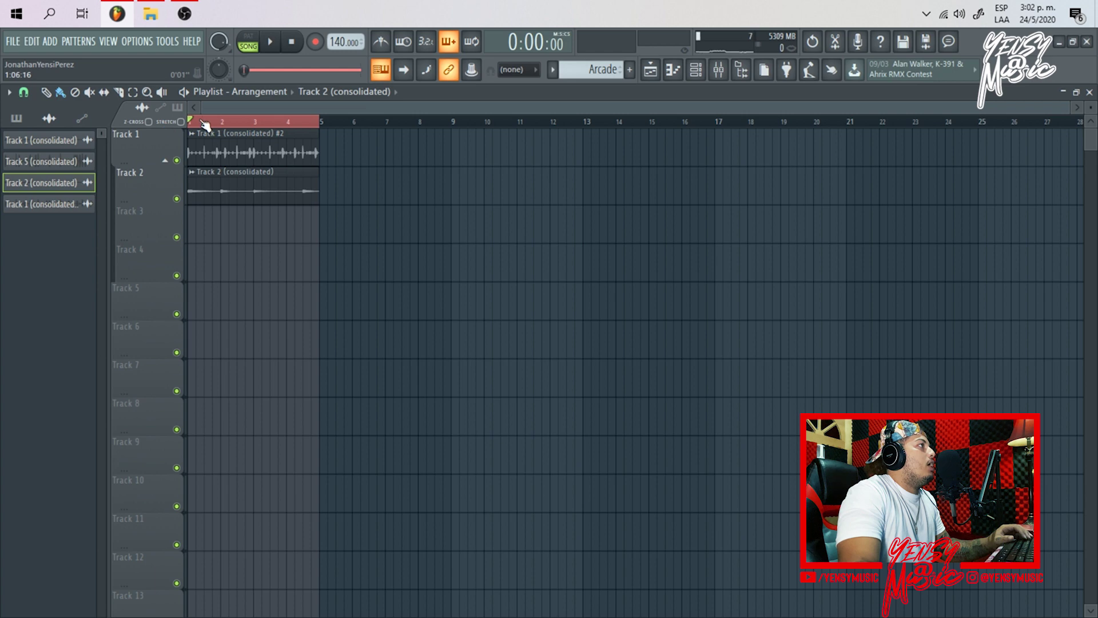
{"action": "scroll", "coordinate": [205, 125], "scroll_direction": "up", "scroll_amount": 3}
{"action": "key", "text": "space"}
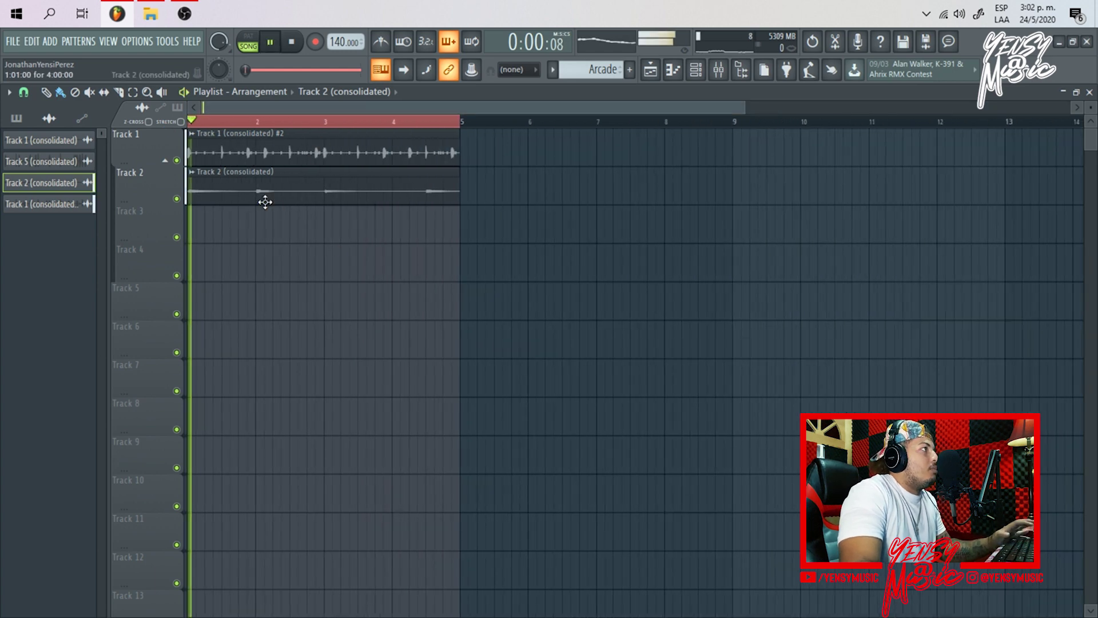
Step: Duplicate both audio clips into bars 5 to 8 and select the full eight bars for looping
{"action": "key", "text": "ctrl+a"}
{"action": "left_click_drag", "start_coordinate": [291, 152], "coordinate": [561, 143]}
{"action": "key", "text": "ctrl+a"}
{"action": "key", "text": "ctrl+d"}
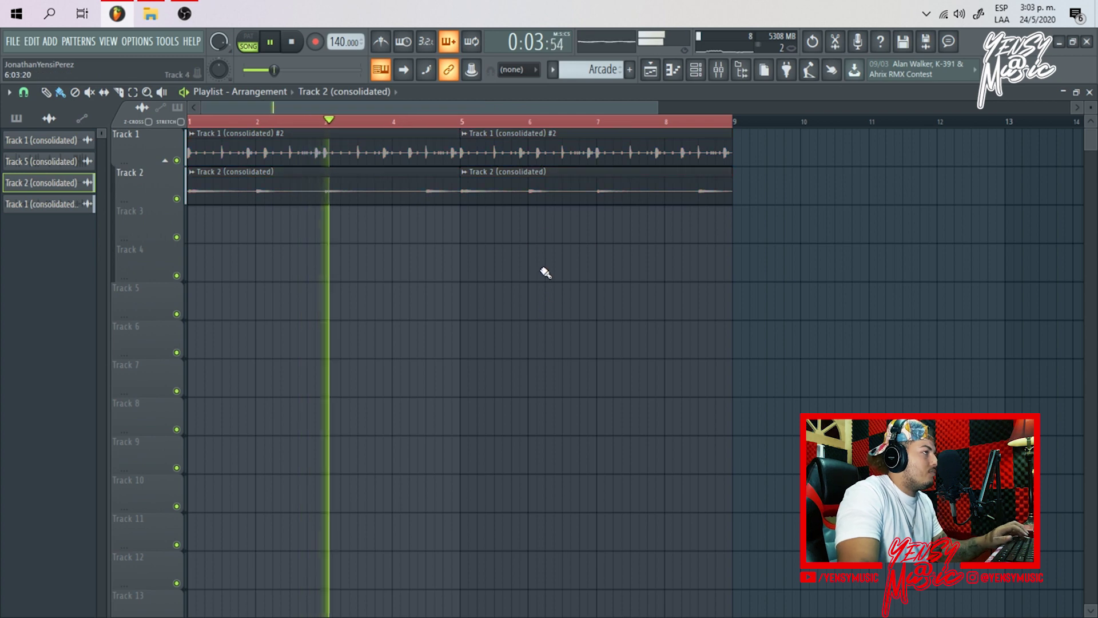
Step: Open the drum audio clip's settings and route its channel to mixer track 2
{"action": "double_click", "coordinate": [530, 152]}
{"action": "left_click", "coordinate": [272, 338]}
{"action": "key", "text": "ctrl+l"}
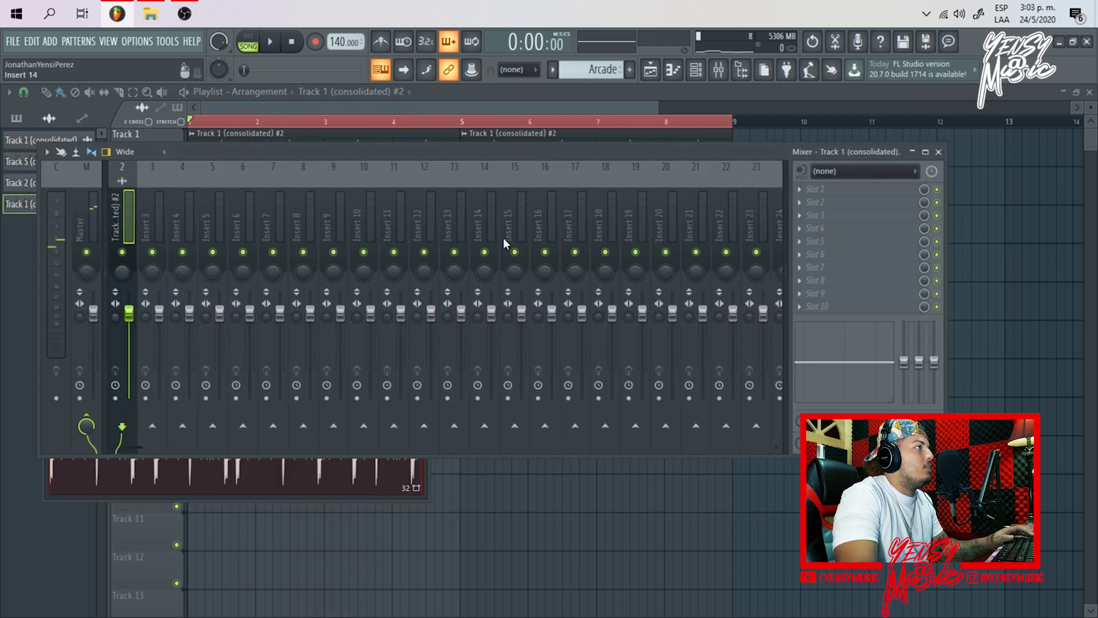
Step: Load the Drums preset on mixer track 2, play the song, and open its Fruity Multiband Compressor
{"action": "right_click", "coordinate": [136, 214]}
{"action": "mouse_move", "coordinate": [170, 239]}
{"action": "left_click", "coordinate": [306, 305]}
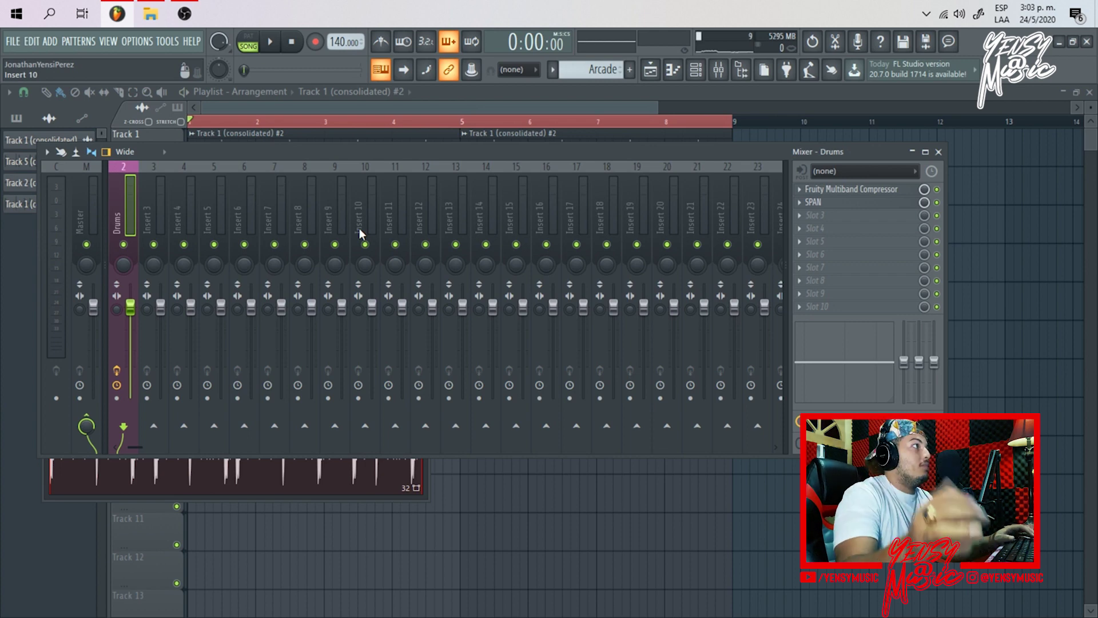
{"action": "key", "text": "space"}
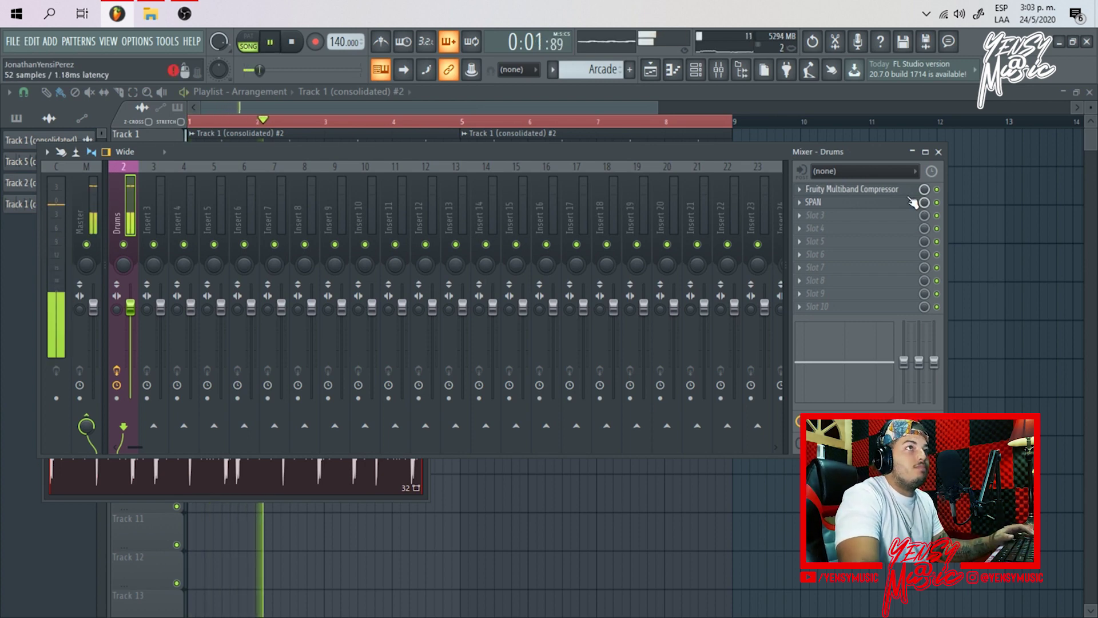
{"action": "left_click", "coordinate": [892, 189]}
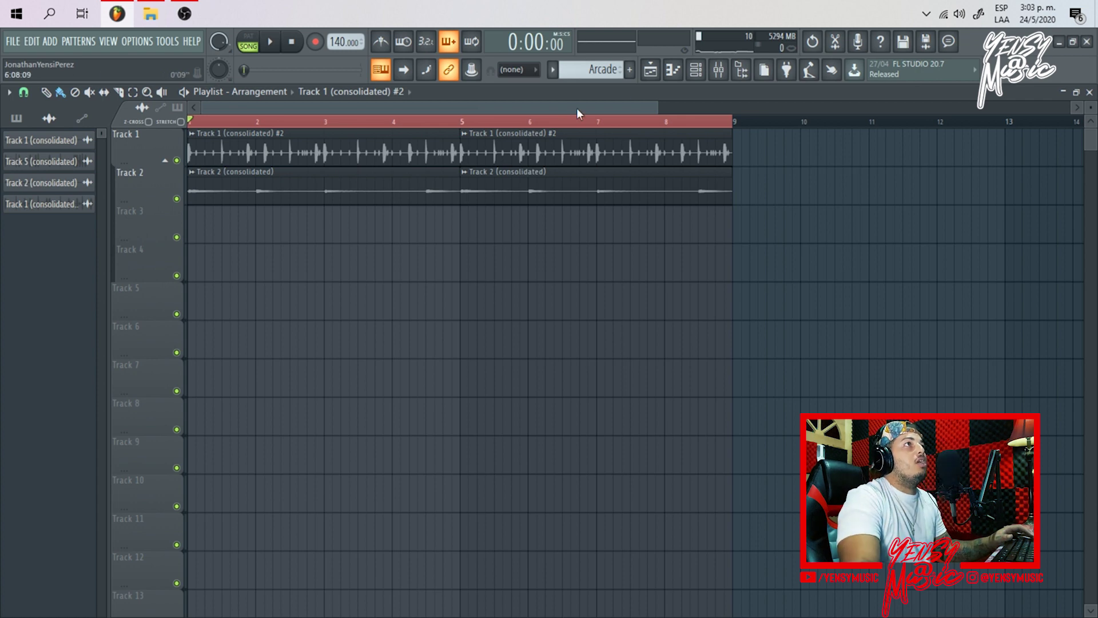
{"action": "left_click", "coordinate": [700, 76]}
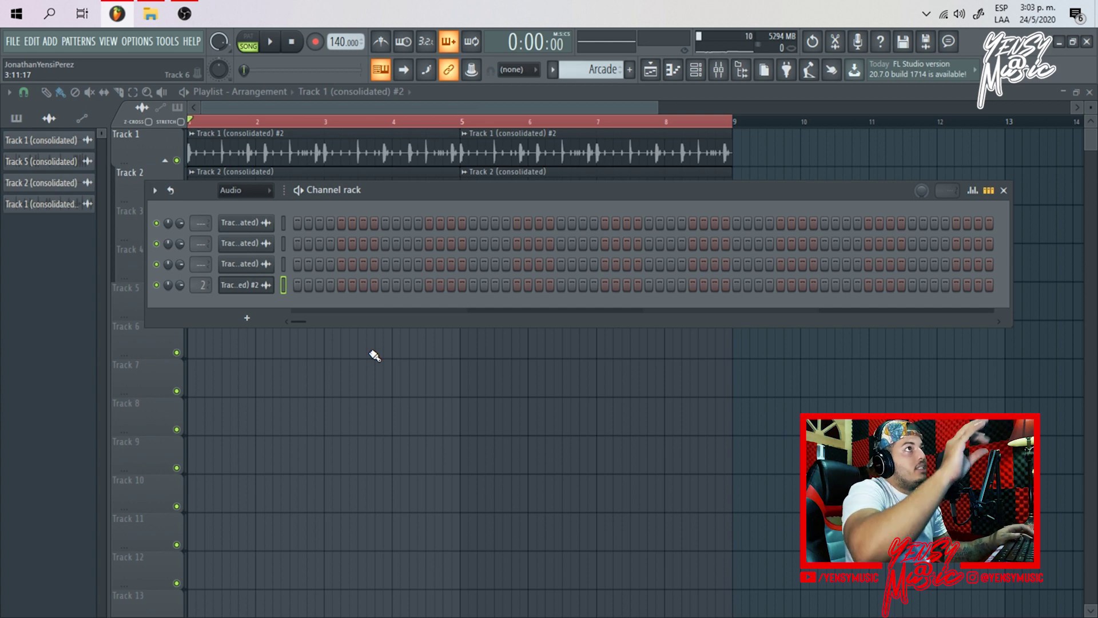
{"action": "key", "text": "F6"}
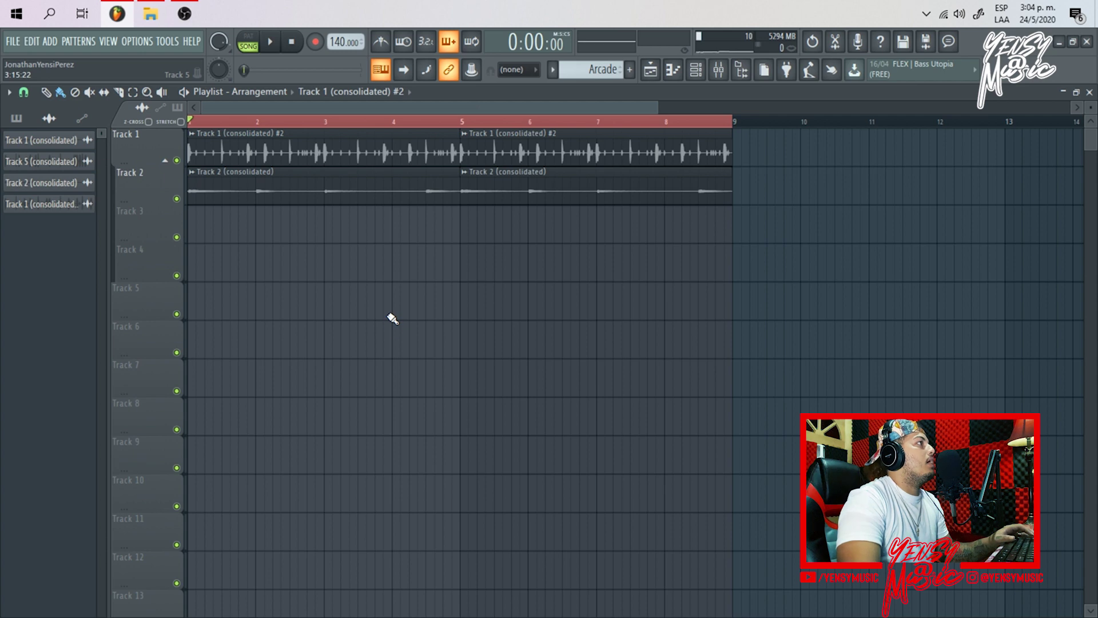
{"action": "scroll", "coordinate": [491, 127], "scroll_direction": "down", "scroll_amount": 3}
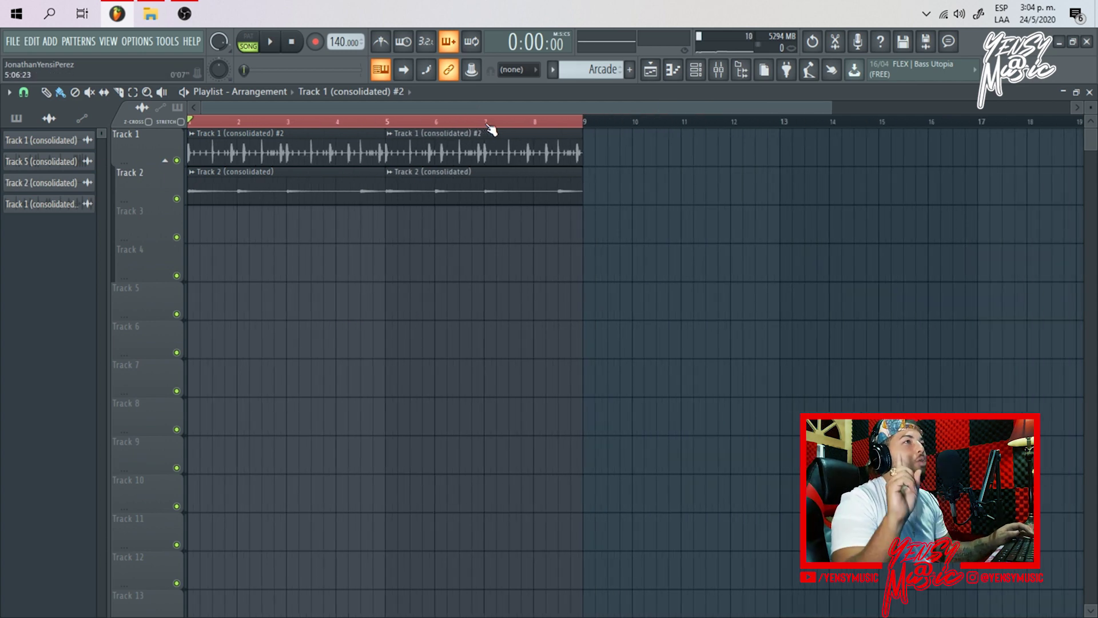
Step: Show the channel rack filtered to the Unsorted channels
{"action": "left_click", "coordinate": [703, 78]}
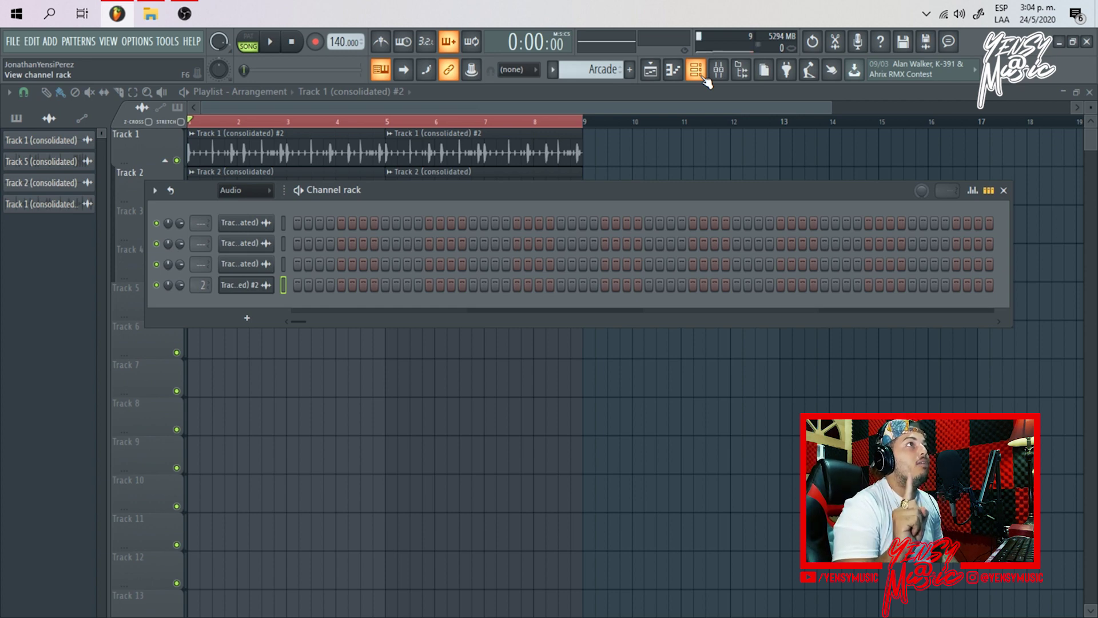
{"action": "left_click", "coordinate": [249, 193]}
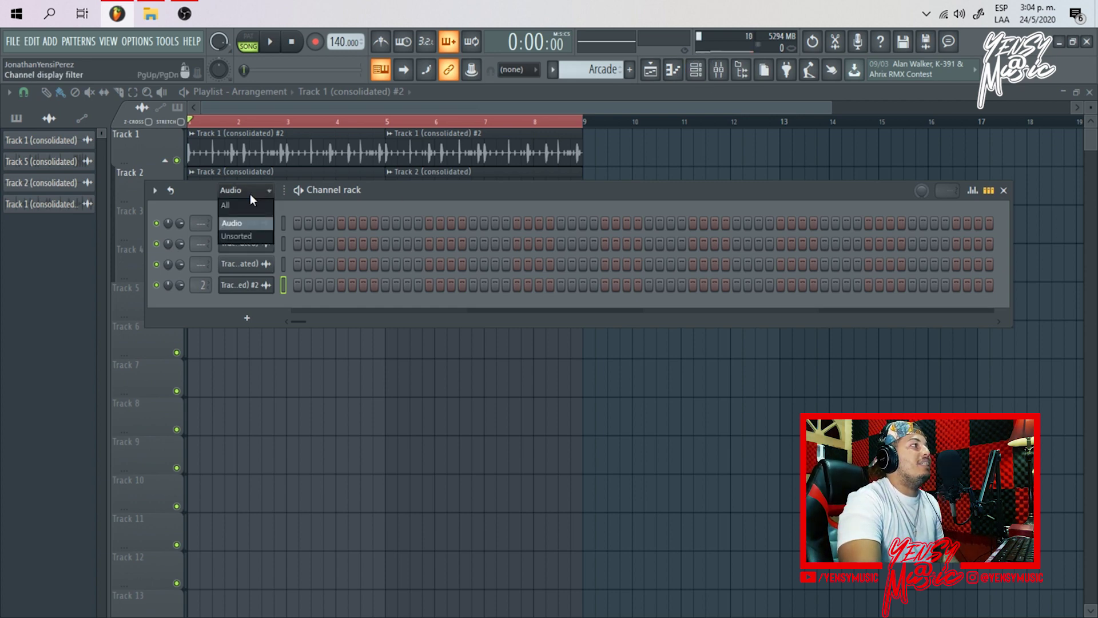
{"action": "left_click", "coordinate": [376, 197]}
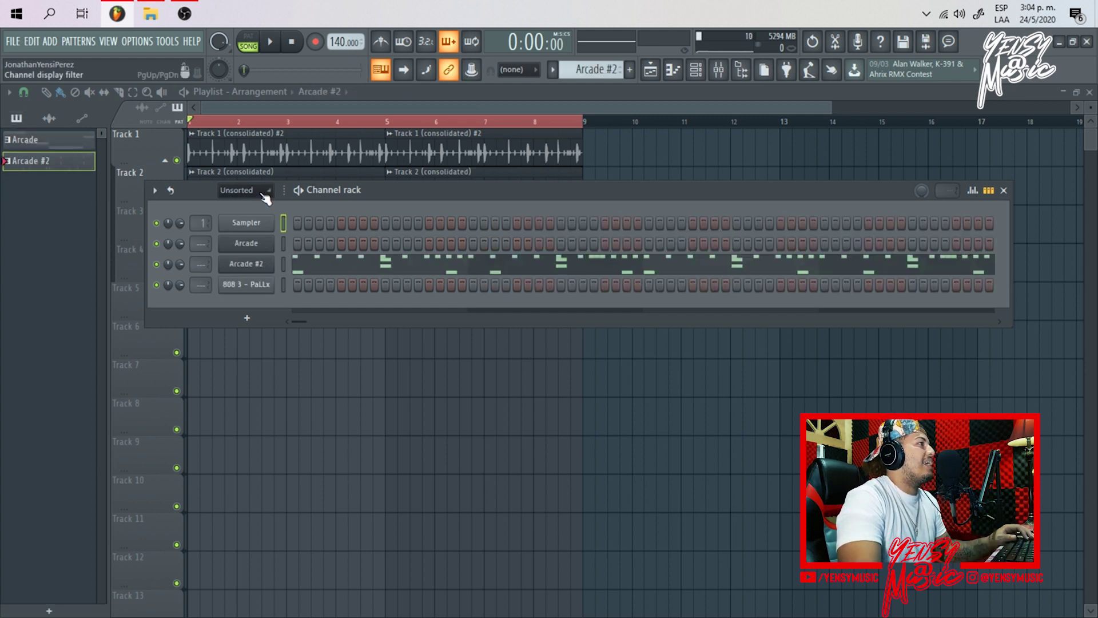
{"action": "left_click", "coordinate": [304, 192]}
{"action": "key", "text": "space"}
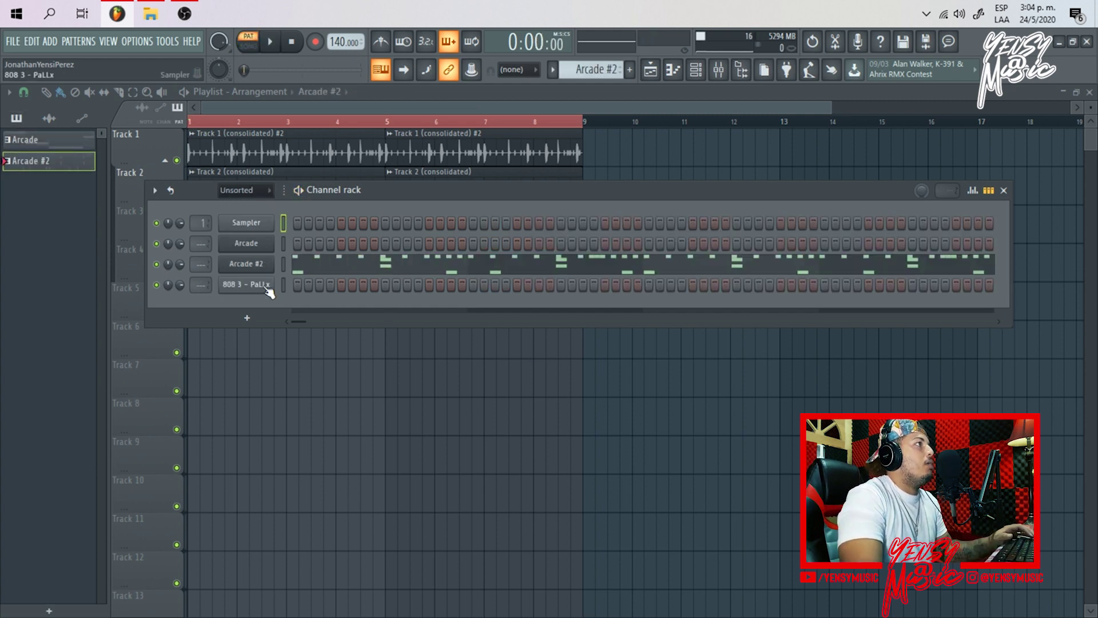
Step: Limit the playlist loop to bars 1 to 4 in song mode and open the 808 3 - PaLLx channel's piano roll
{"action": "right_click", "coordinate": [274, 282]}
{"action": "left_click", "coordinate": [314, 288]}
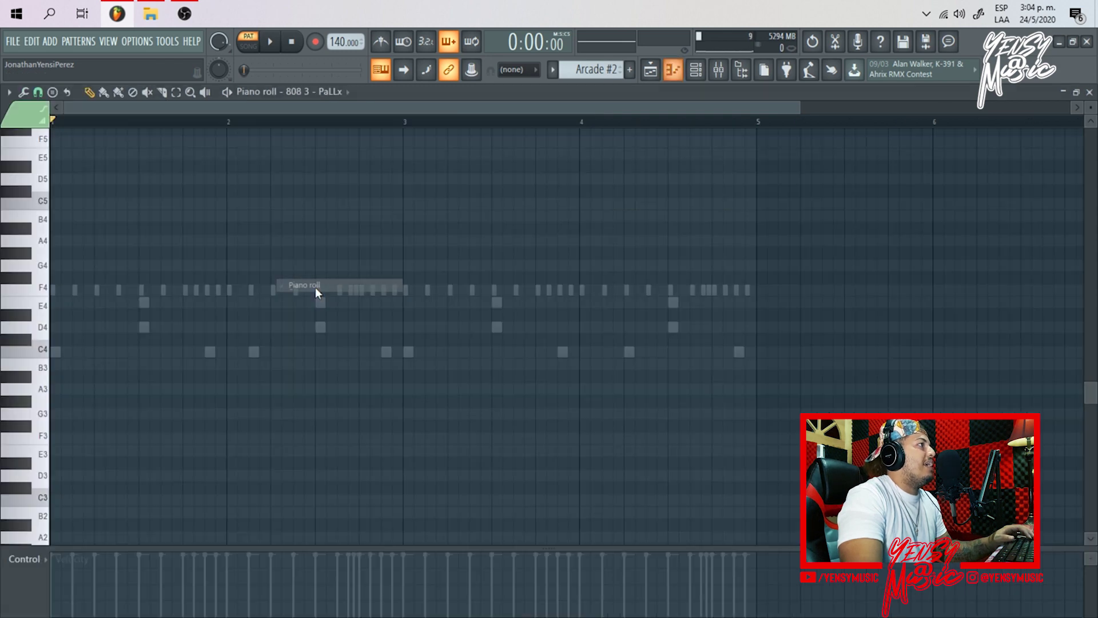
{"action": "left_click", "coordinate": [1089, 92]}
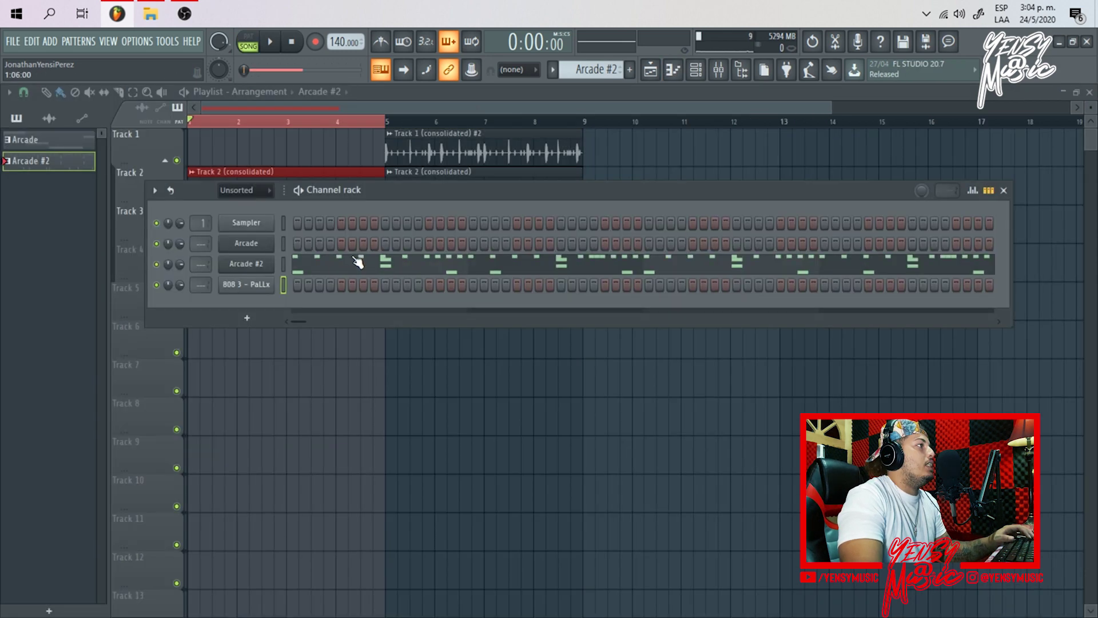
{"action": "right_click", "coordinate": [274, 286]}
{"action": "left_click", "coordinate": [307, 280]}
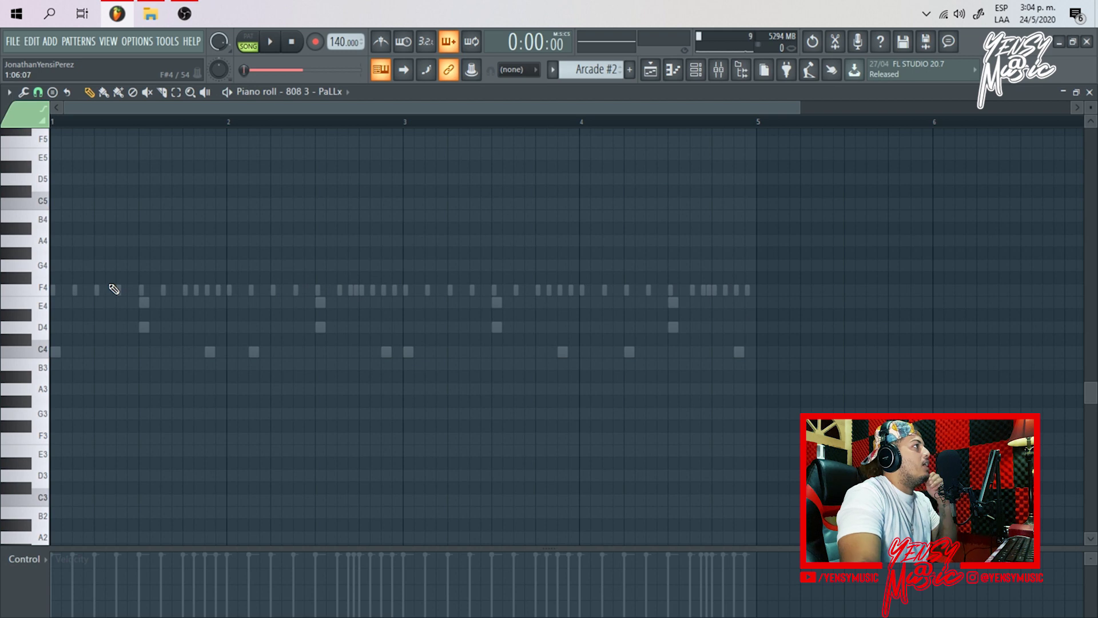
Step: Add a short C7 note at the start of bar 1 for the 808 and play it against the song
{"action": "scroll", "coordinate": [63, 286], "scroll_direction": "up", "scroll_amount": 3}
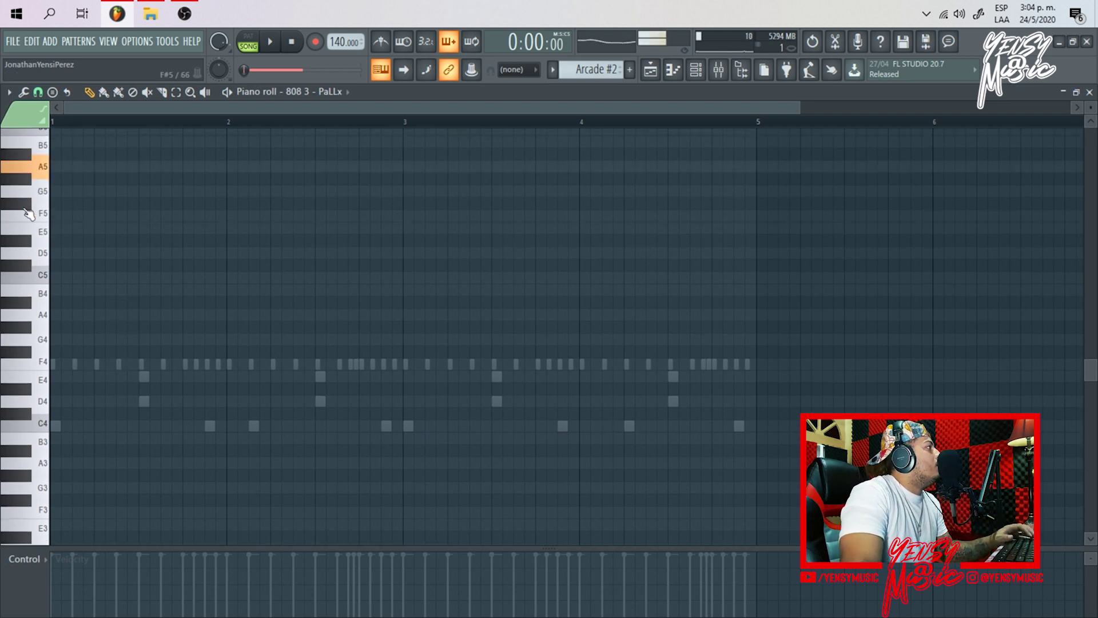
{"action": "scroll", "coordinate": [35, 234], "scroll_direction": "up", "scroll_amount": 6}
{"action": "scroll", "coordinate": [43, 221], "scroll_direction": "up", "scroll_amount": 5}
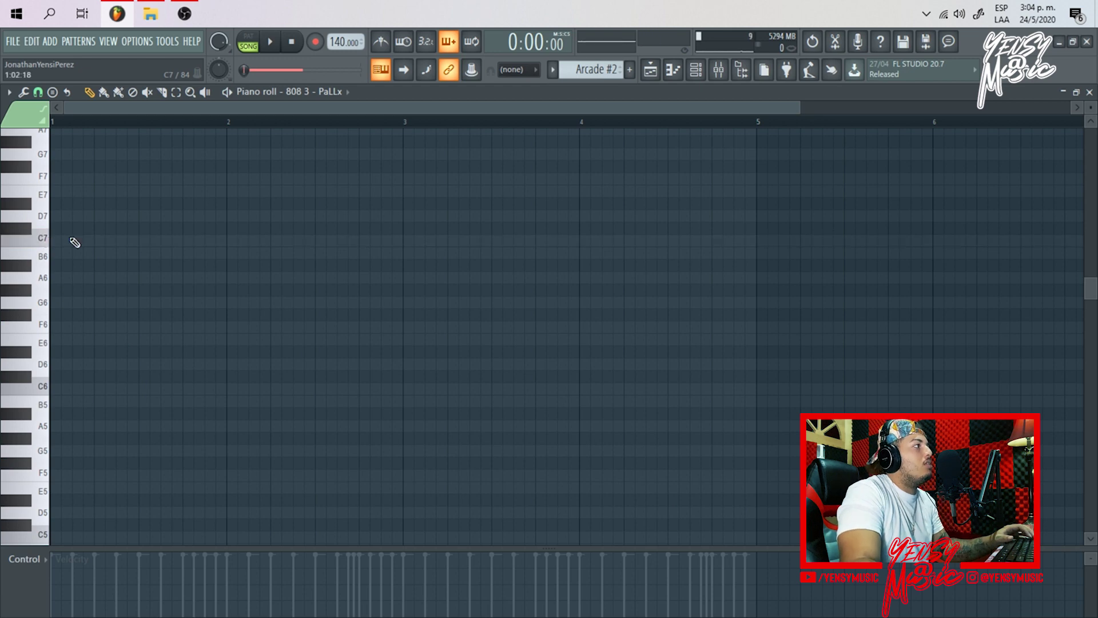
{"action": "key", "text": "space"}
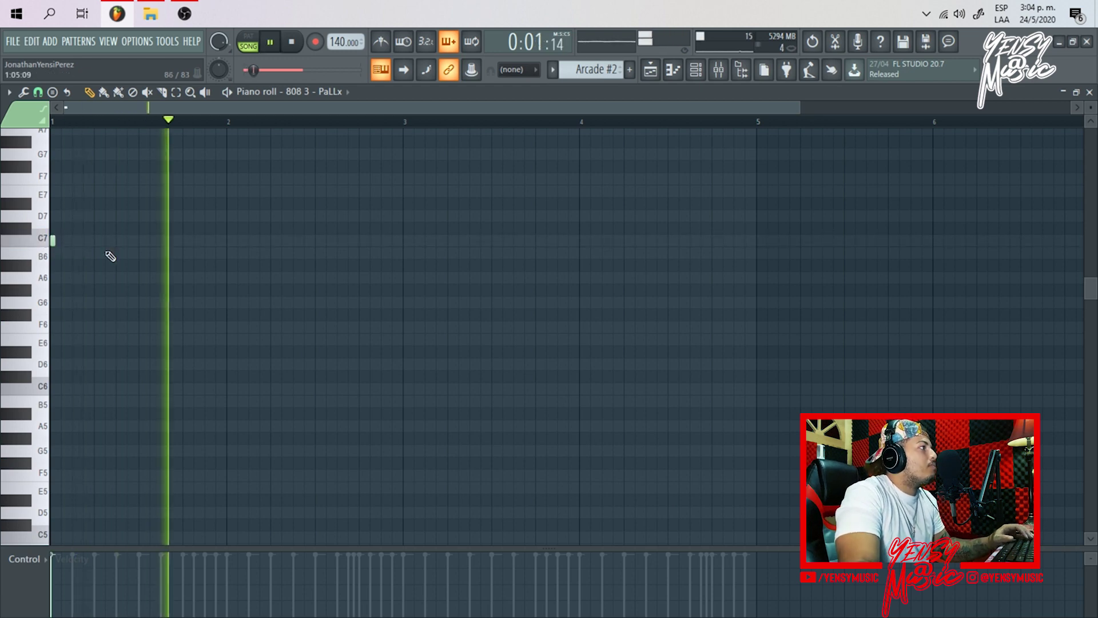
{"action": "key", "text": "space"}
Step: Add a short G6 note on beat 2 of bar 2 and an F6 note at the start of bar 3, checking by playback
{"action": "left_click_drag", "start_coordinate": [272, 280], "coordinate": [272, 303]}
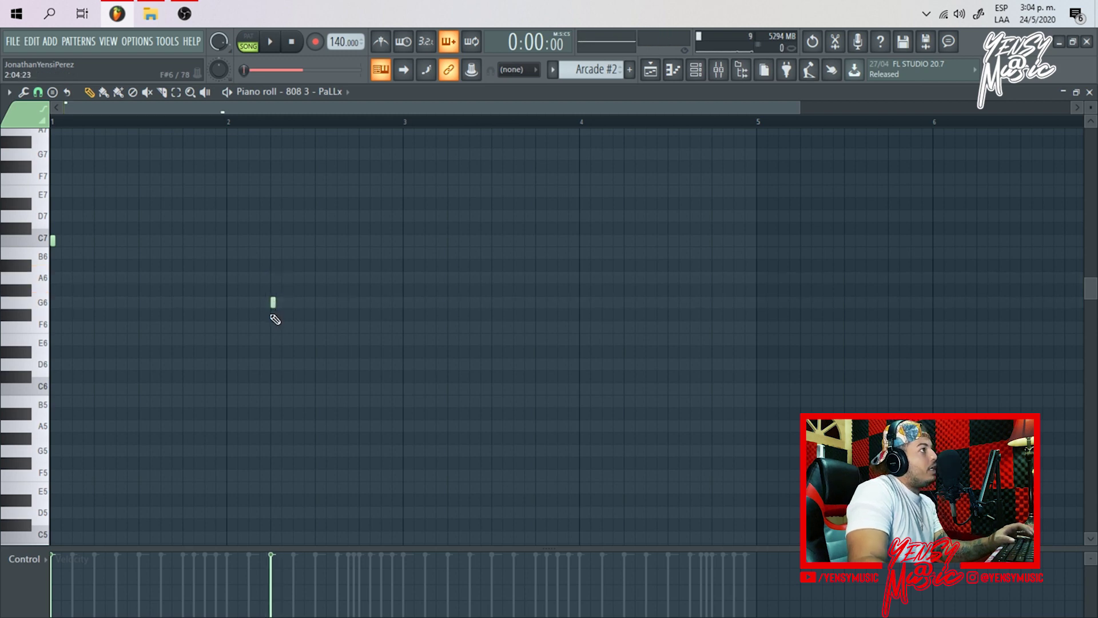
{"action": "key", "text": "space"}
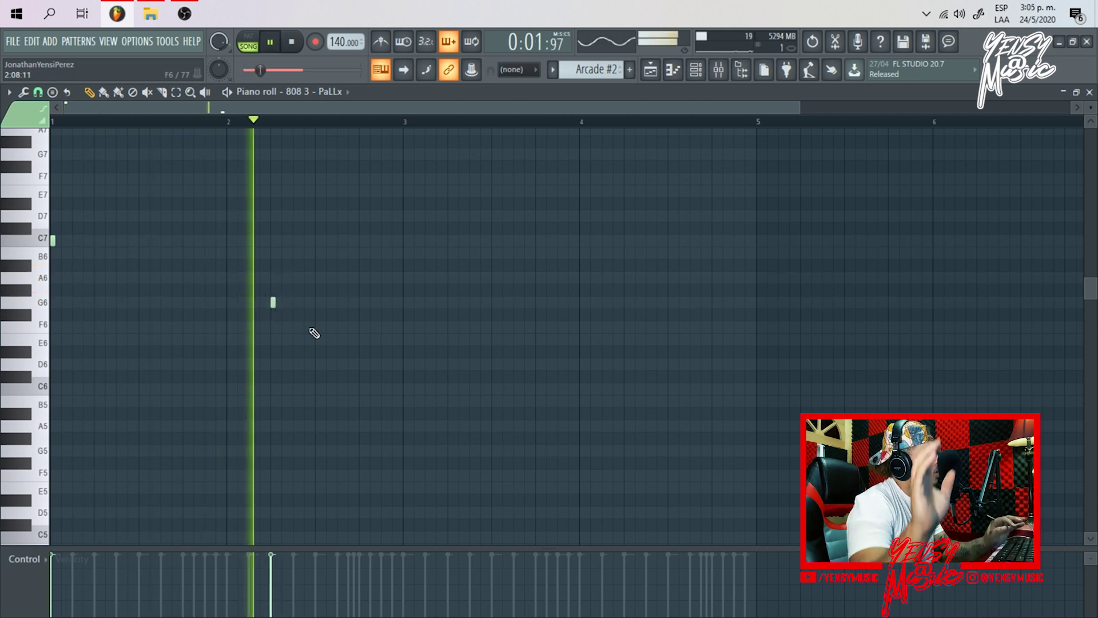
{"action": "key", "text": "space"}
{"action": "left_click", "coordinate": [405, 329]}
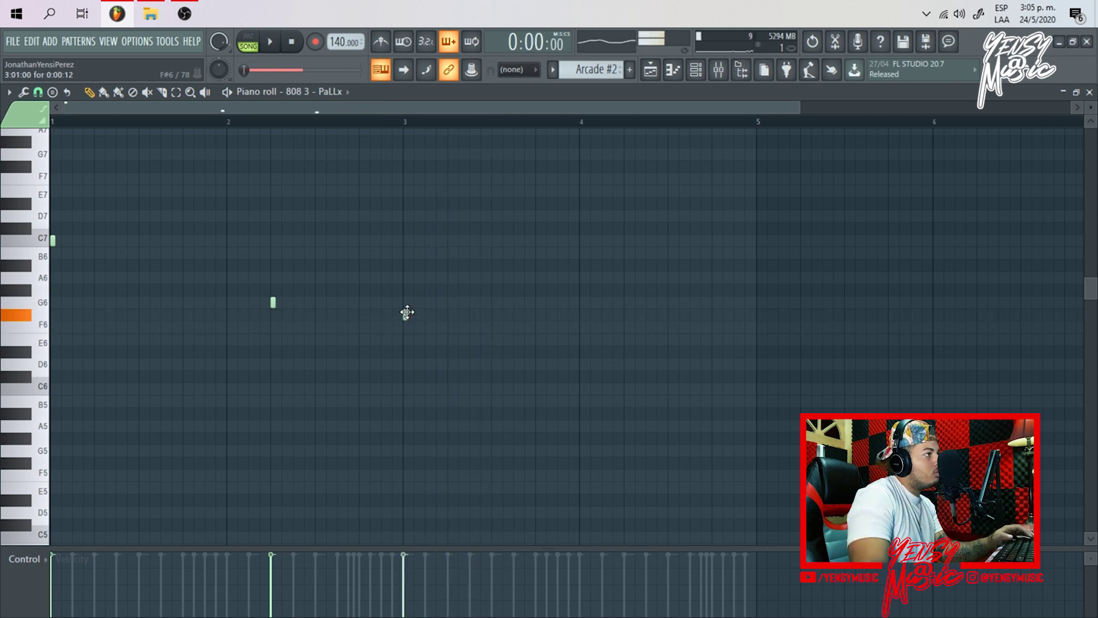
{"action": "key", "text": "space"}
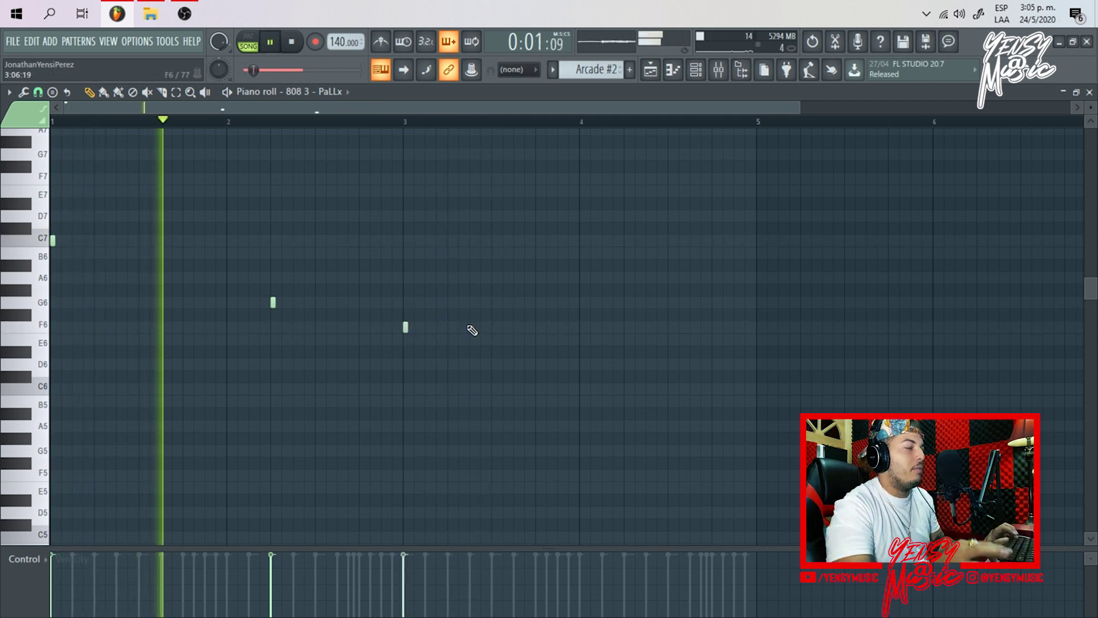
Step: Transpose the 808 notes down one octave, stretch them legato up to the next note, and play back the line
{"action": "key", "text": "ctrl+Down"}
{"action": "key", "text": "ctrl+l"}
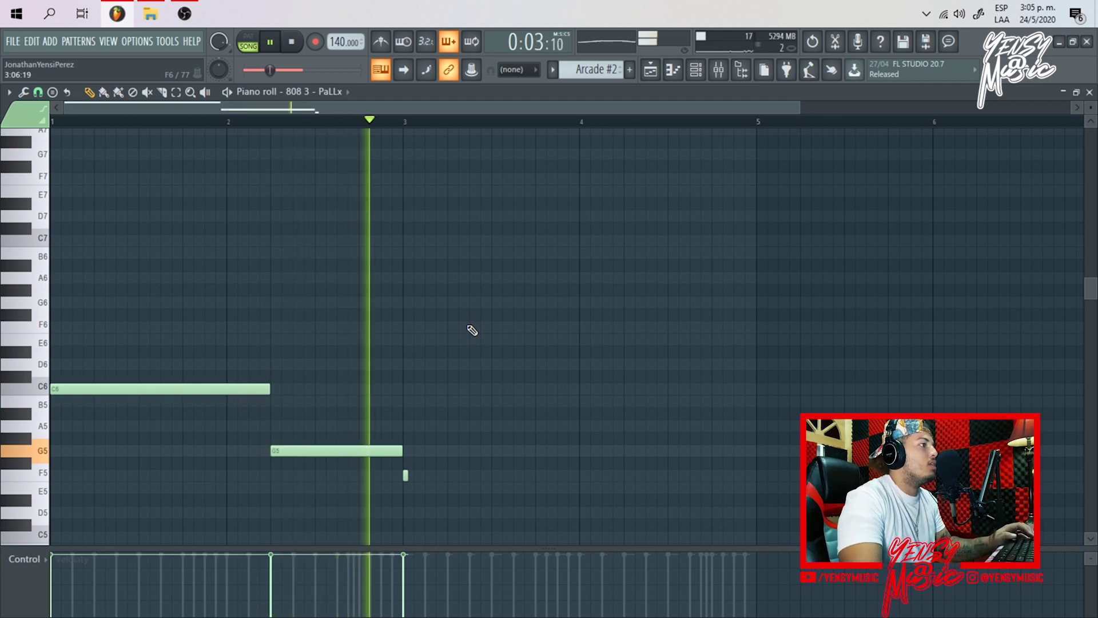
{"action": "scroll", "coordinate": [474, 329], "scroll_direction": "down", "scroll_amount": 2}
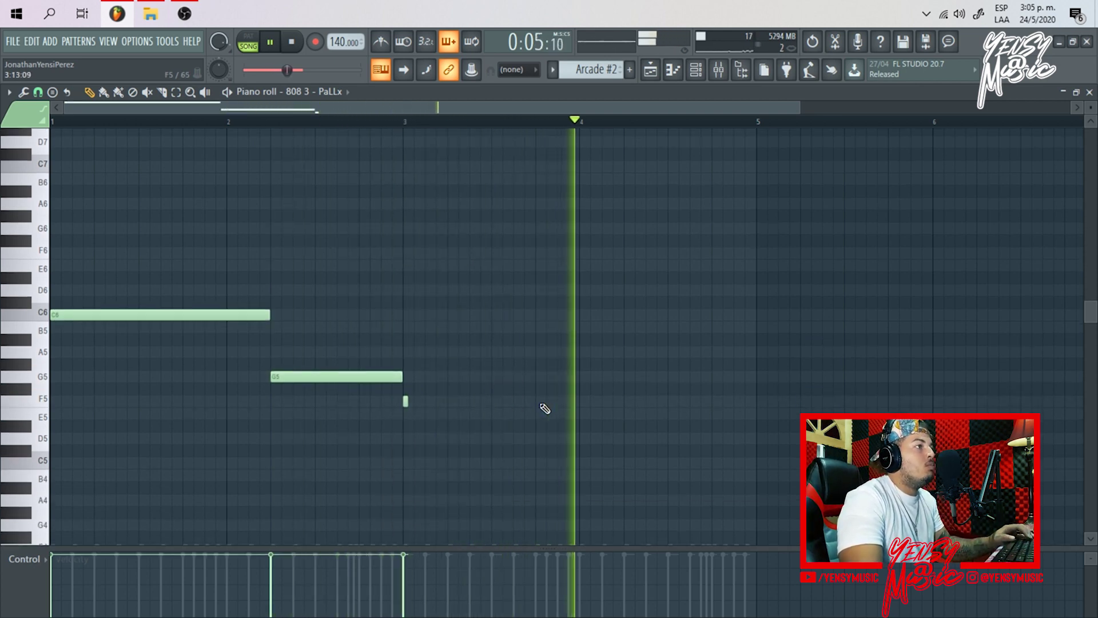
{"action": "key", "text": "space"}
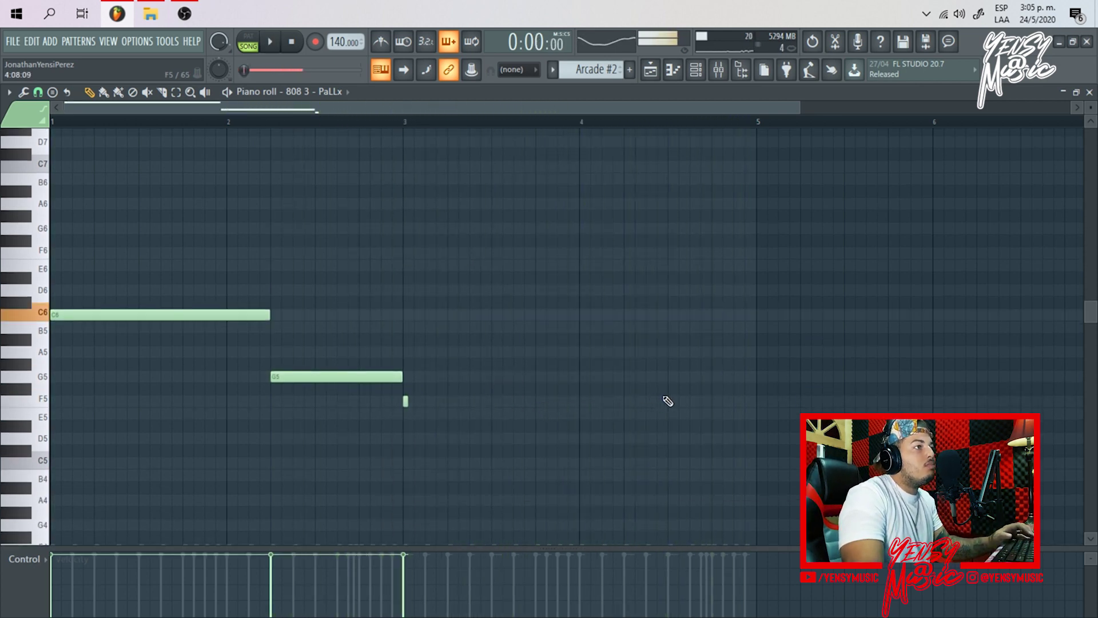
Step: Add a short B5 note in the middle of bar 4, lengthen the F5 note to three beats, and play back
{"action": "left_click", "coordinate": [669, 326]}
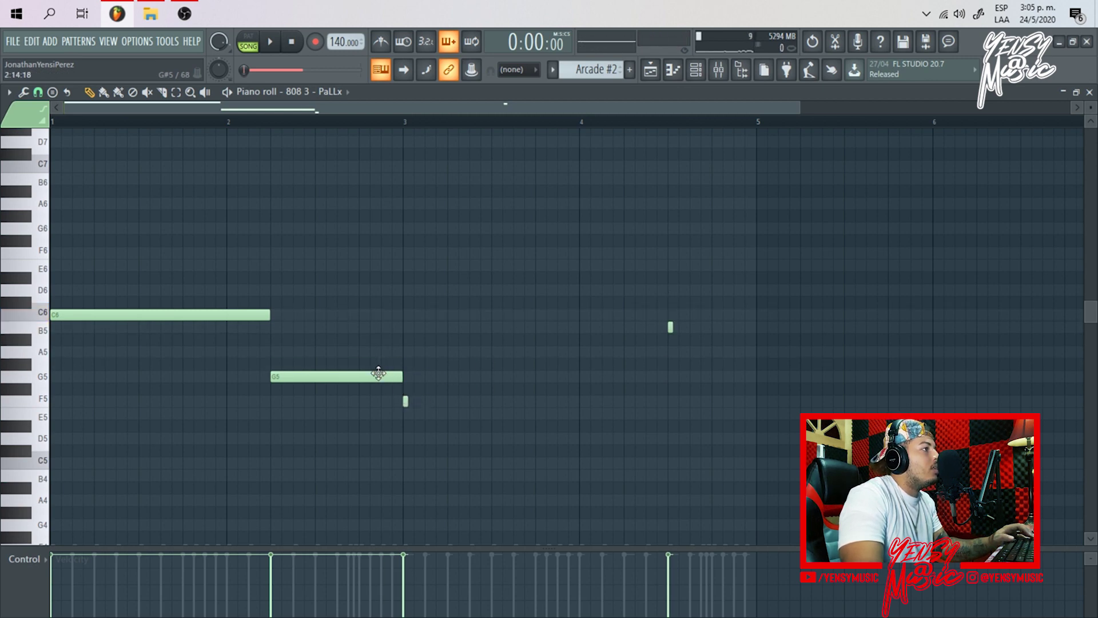
{"action": "left_click_drag", "start_coordinate": [408, 401], "coordinate": [535, 403]}
{"action": "key", "text": "space"}
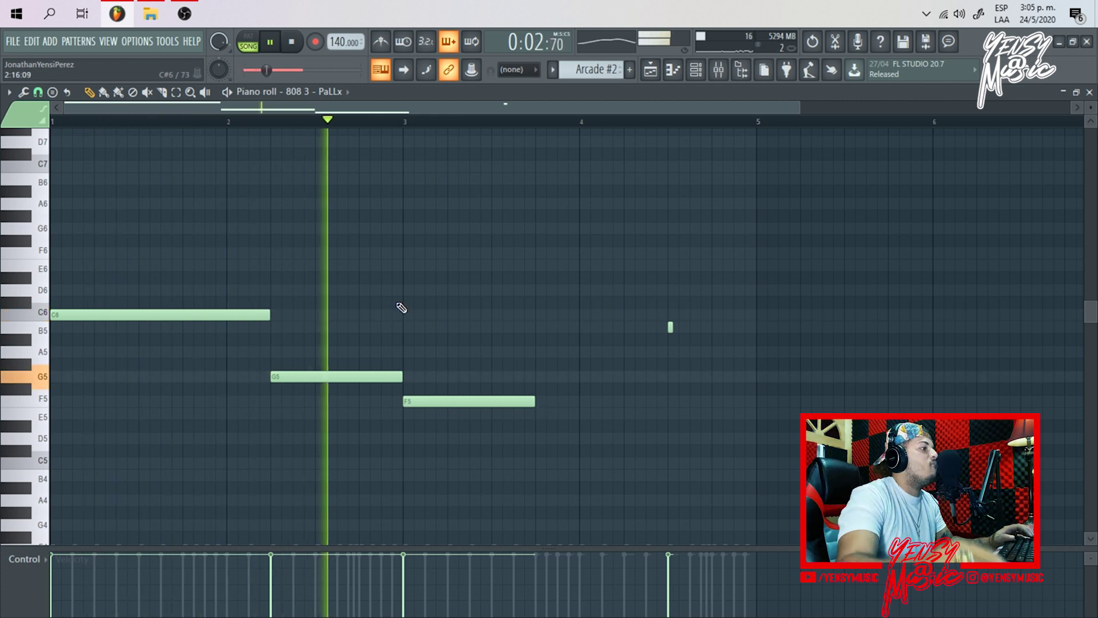
Step: Add an F5 note from late bar 3 to the B5 note, slice it at beat 2 of bar 4, and extend B5 to the bar's end
{"action": "key", "text": "ctrl+a"}
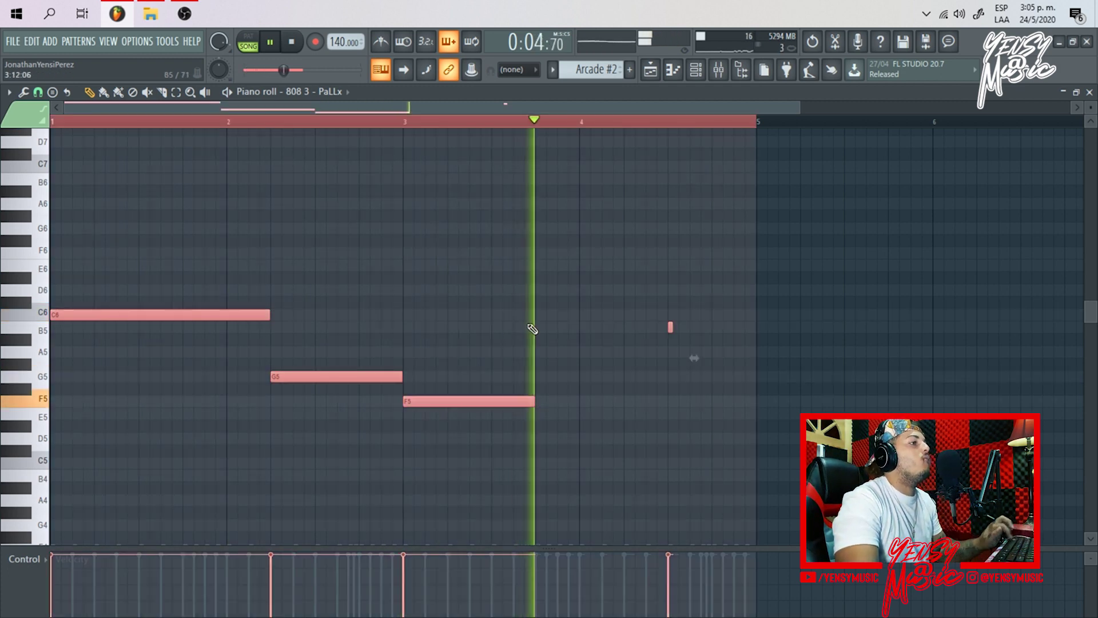
{"action": "scroll", "coordinate": [530, 329], "scroll_direction": "down", "scroll_amount": 1}
{"action": "key", "text": "ctrl+d"}
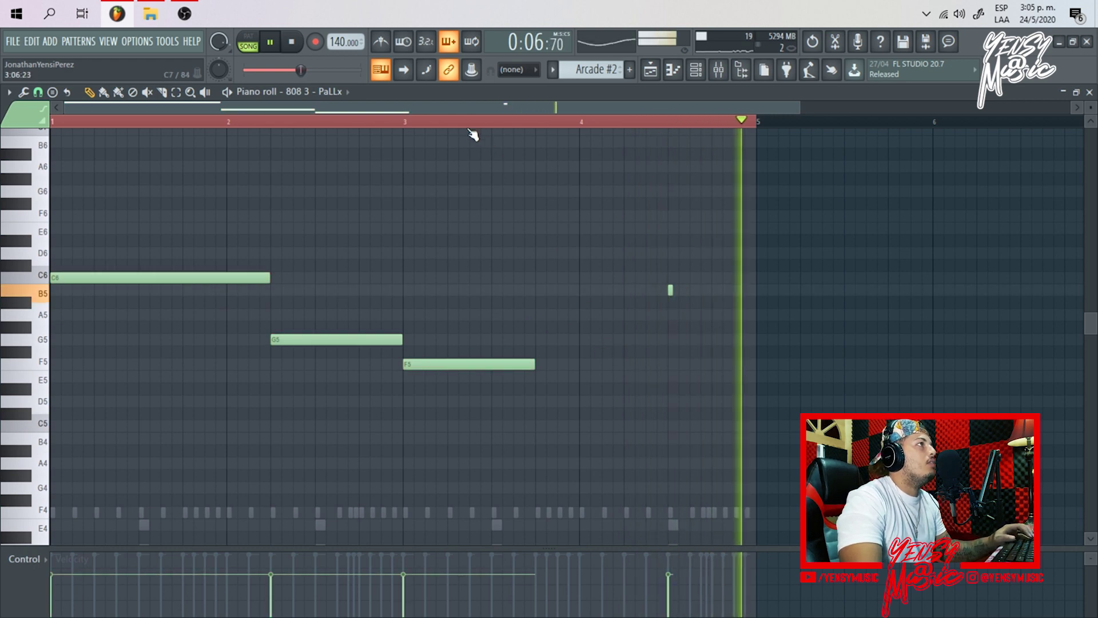
{"action": "left_click", "coordinate": [558, 364]}
{"action": "left_click_drag", "start_coordinate": [688, 364], "coordinate": [667, 364]}
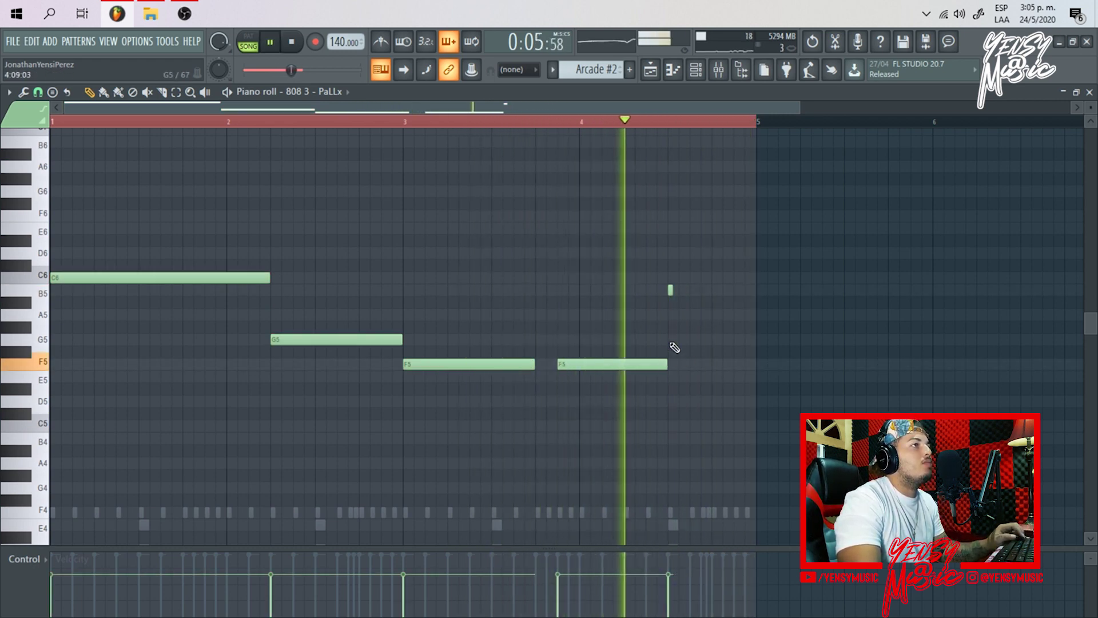
{"action": "key", "text": "c"}
Step: Audition pitches on the piano keys and move the first 808 note from C6 to A5
{"action": "left_click", "coordinate": [26, 181]}
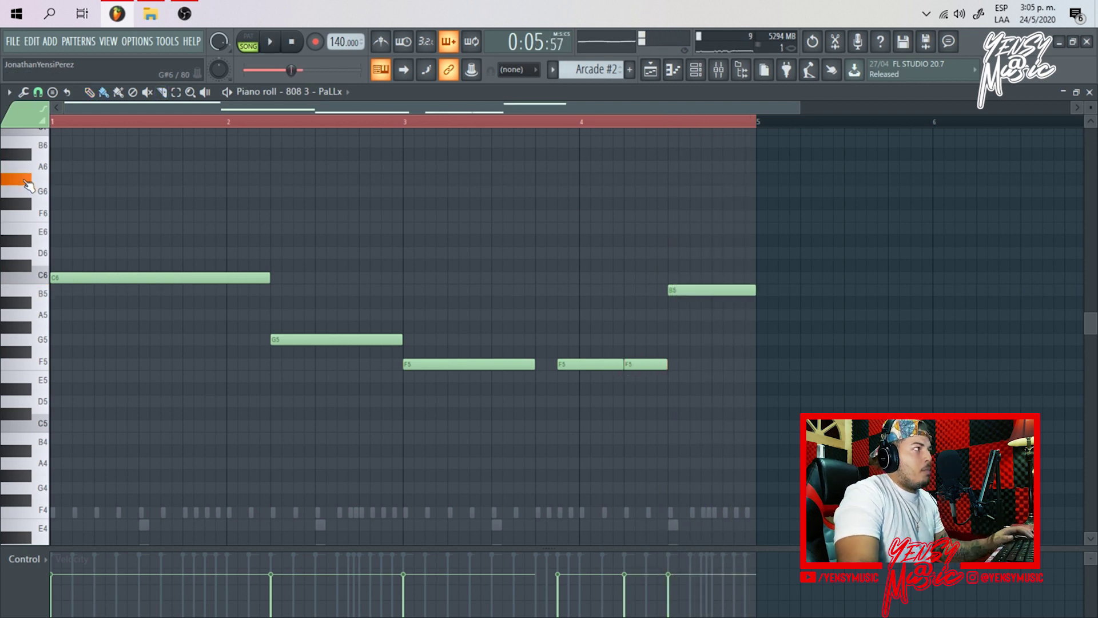
{"action": "scroll", "coordinate": [29, 188], "scroll_direction": "up", "scroll_amount": 2}
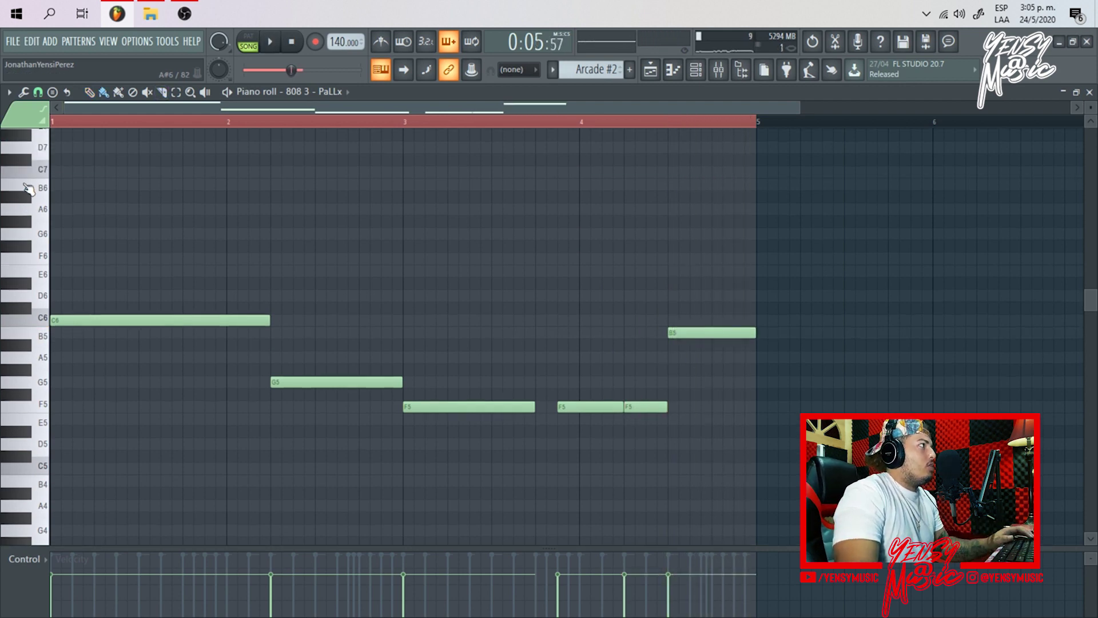
{"action": "scroll", "coordinate": [26, 188], "scroll_direction": "up", "scroll_amount": 1}
{"action": "left_click", "coordinate": [29, 203]}
{"action": "left_click", "coordinate": [33, 195]}
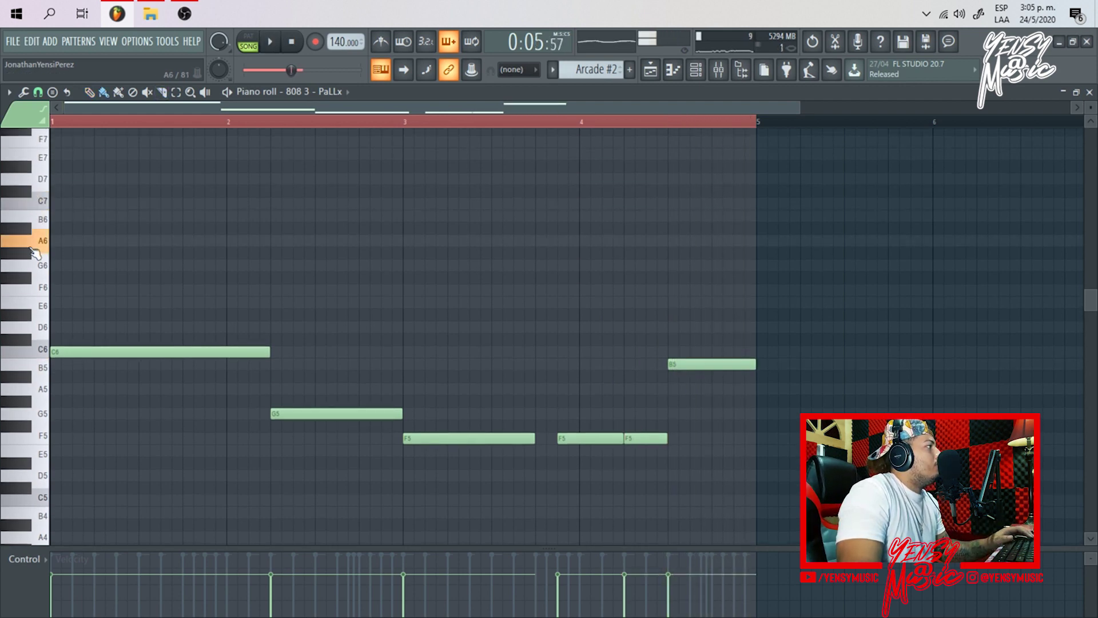
{"action": "mouse_move", "coordinate": [38, 259]}
{"action": "left_mouse_down"}
{"action": "mouse_move", "coordinate": [29, 376]}
{"action": "mouse_move", "coordinate": [41, 439]}
{"action": "mouse_move", "coordinate": [45, 396]}
{"action": "left_mouse_up"}
{"action": "left_click_drag", "start_coordinate": [66, 352], "coordinate": [66, 381]}
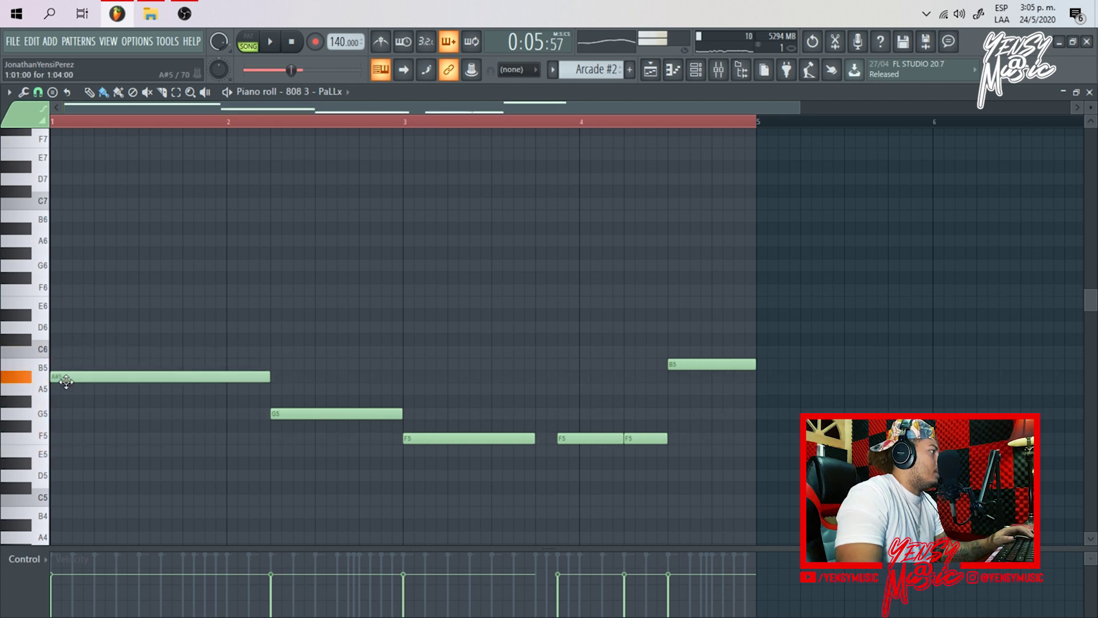
{"action": "left_click", "coordinate": [67, 385]}
{"action": "right_click", "coordinate": [80, 389]}
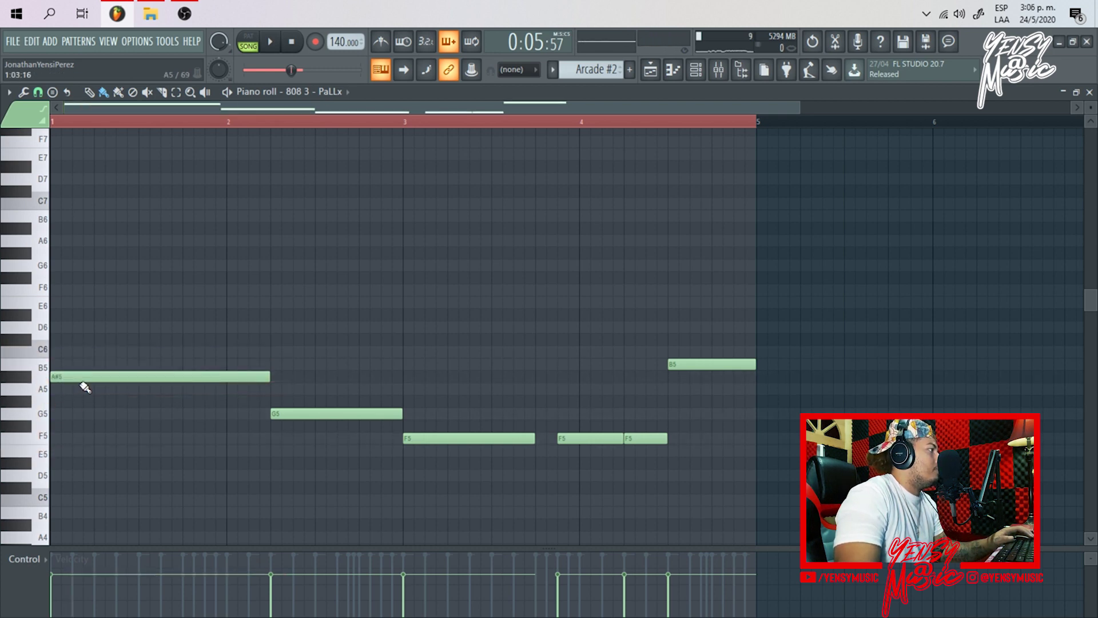
{"action": "left_click_drag", "start_coordinate": [78, 376], "coordinate": [73, 385]}
{"action": "scroll", "coordinate": [140, 254], "scroll_direction": "down", "scroll_amount": 1}
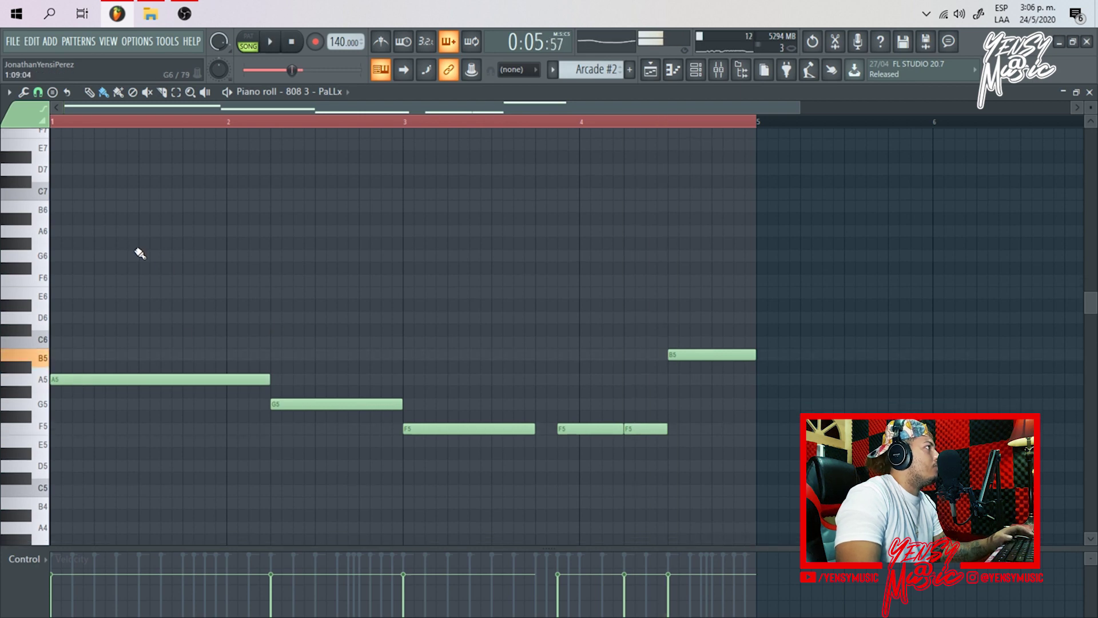
Step: Play the 808 line against the song and close its piano roll
{"action": "key", "text": "space"}
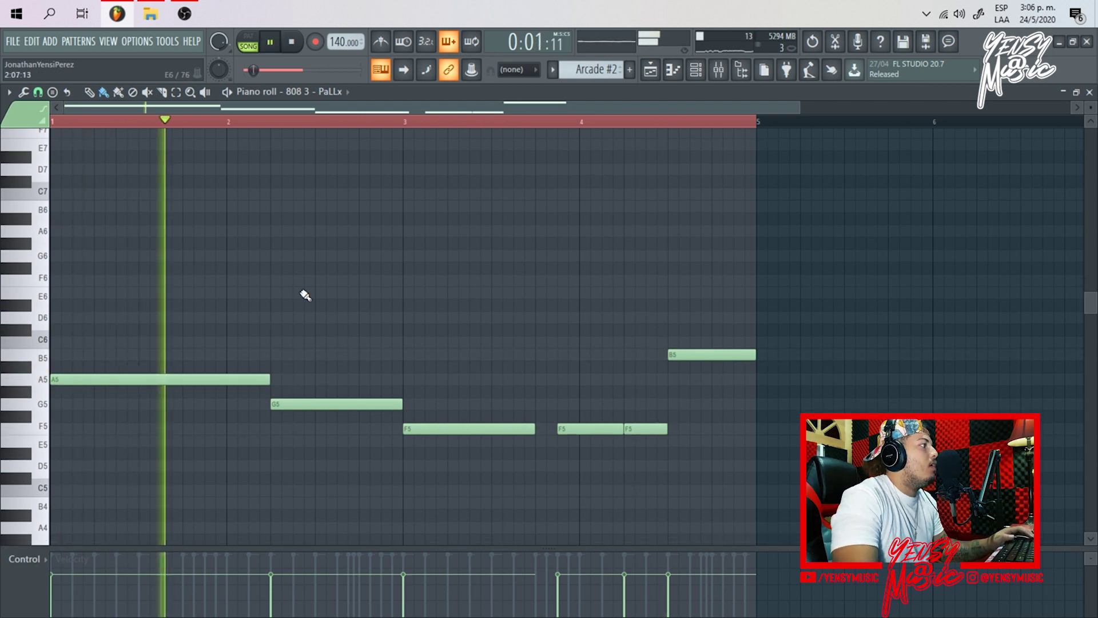
{"action": "key", "text": "ctrl+a"}
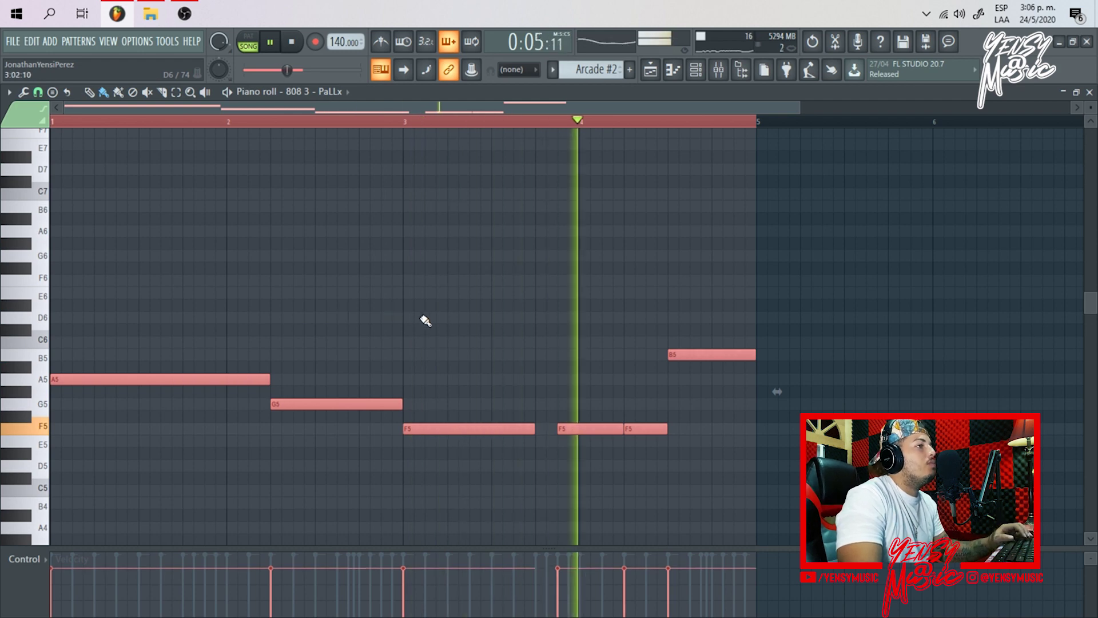
{"action": "left_click", "coordinate": [498, 323], "text": "ctrl"}
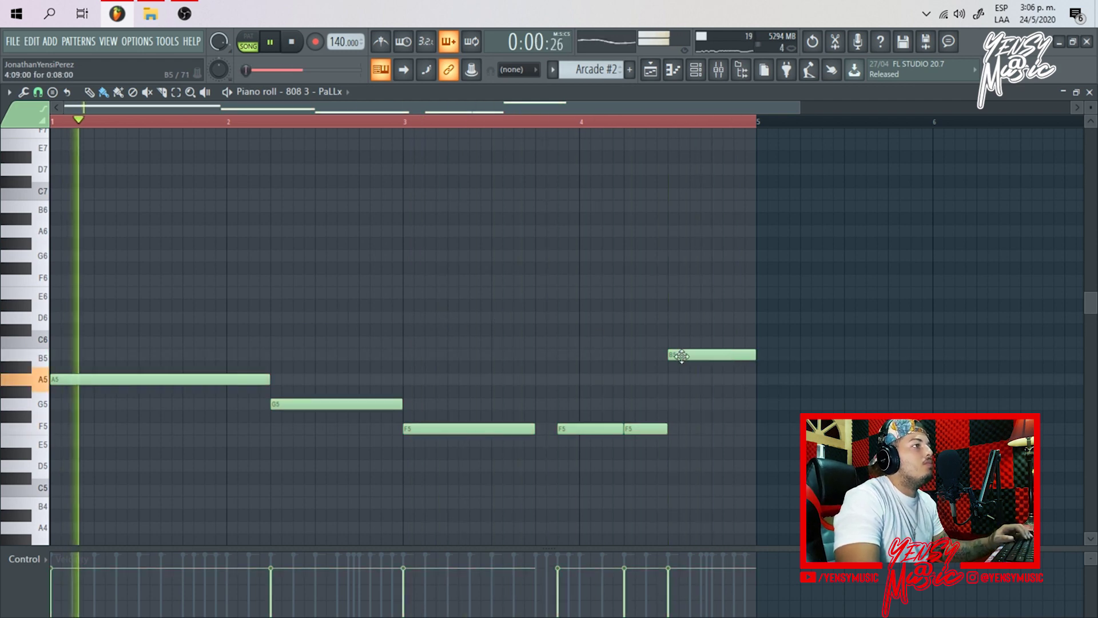
{"action": "key", "text": "space"}
{"action": "left_click", "coordinate": [1090, 93]}
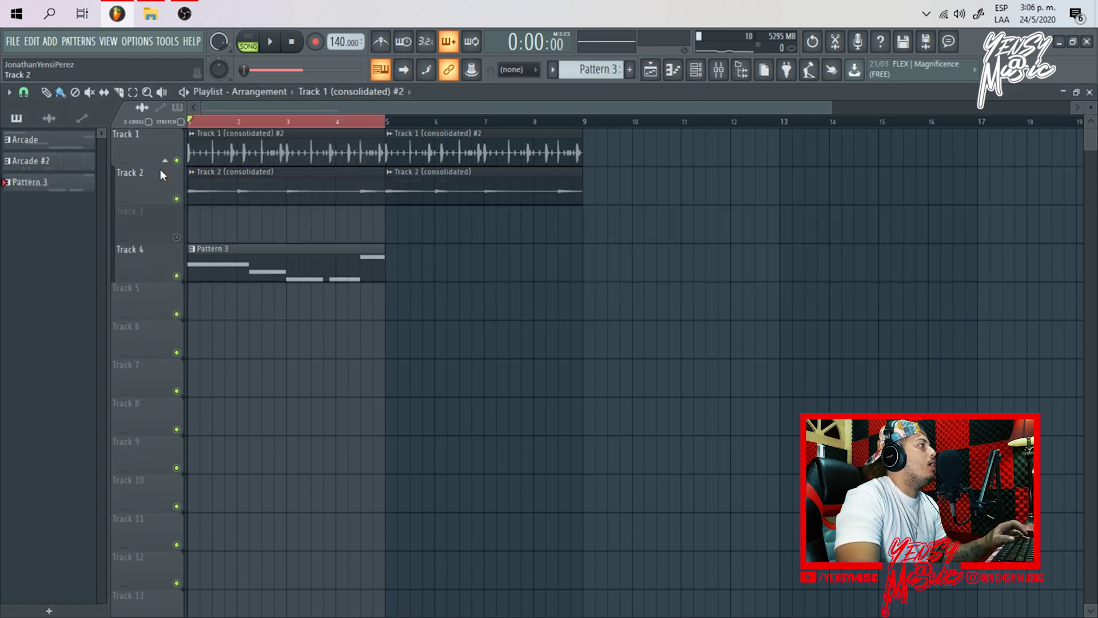
Step: Copy the 808 pattern clip to bars 5–8 and duplicate all playlist clips into bars 9–16
{"action": "key", "text": "space"}
{"action": "mouse_move", "coordinate": [274, 264]}
{"action": "left_mouse_down"}
{"action": "mouse_move", "coordinate": [480, 252]}
{"action": "mouse_move", "coordinate": [463, 257]}
{"action": "left_mouse_up"}
{"action": "key", "text": "ctrl+a"}
{"action": "key", "text": "ctrl+d"}
{"action": "scroll", "coordinate": [478, 122], "scroll_direction": "down", "scroll_amount": 2}
{"action": "key", "text": "ctrl+a"}
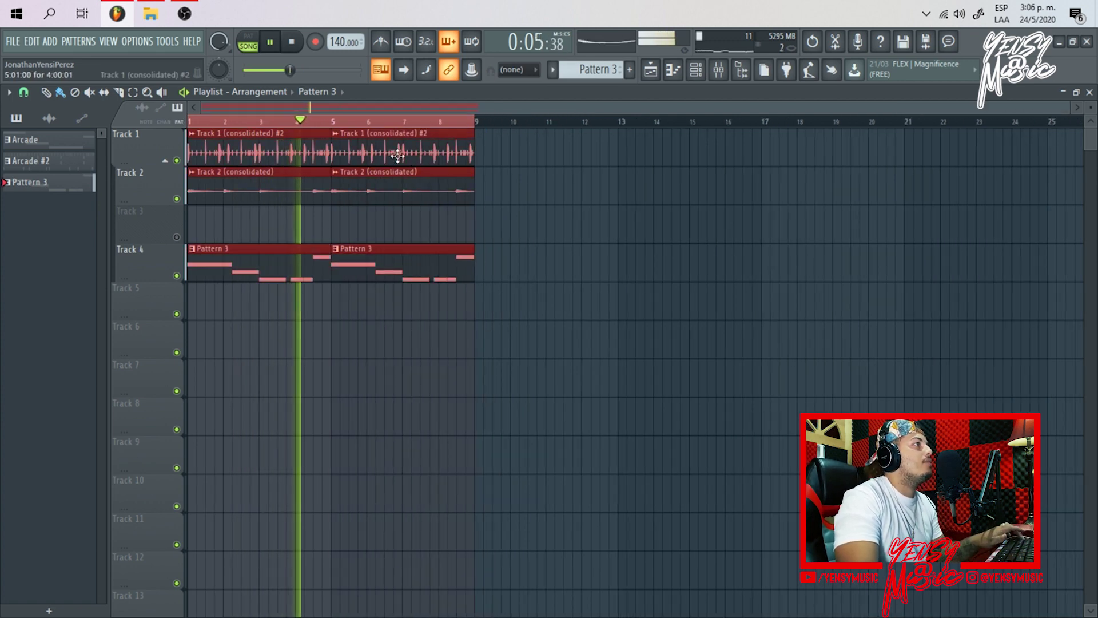
{"action": "key", "text": "ctrl+b"}
Step: Route the Track 2 (consolidated) audio to mixer track 3 and the 808 3 - PaLLx channel to mixer track 4
{"action": "mouse_move", "coordinate": [527, 199]}
{"action": "left_mouse_down"}
{"action": "mouse_move", "coordinate": [542, 185]}
{"action": "mouse_move", "coordinate": [535, 189]}
{"action": "left_mouse_up"}
{"action": "double_click", "coordinate": [534, 190]}
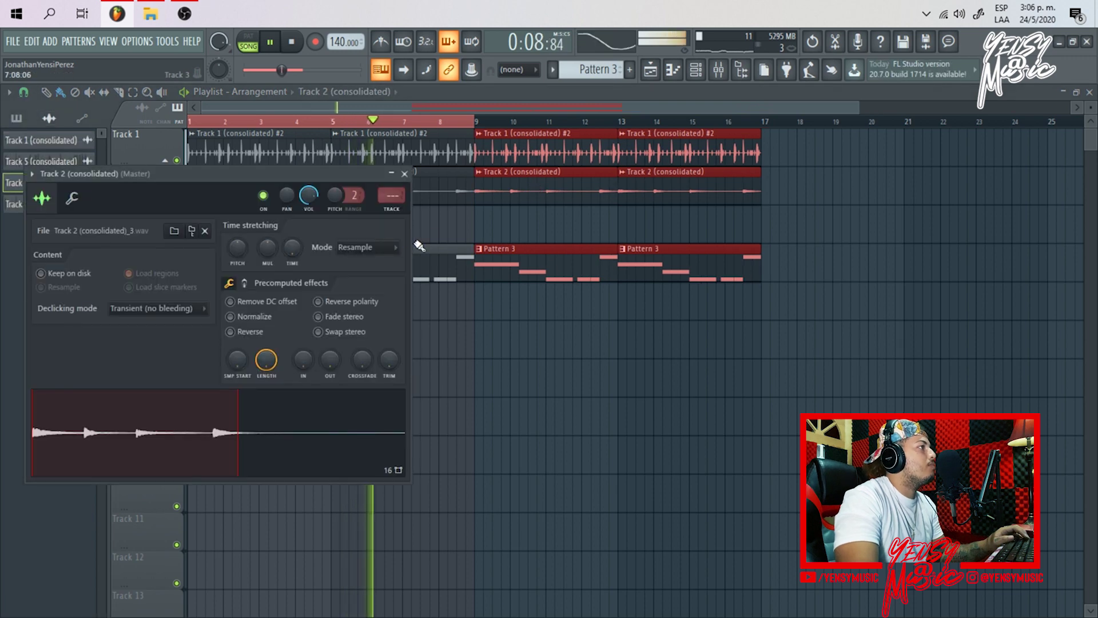
{"action": "left_click", "coordinate": [392, 196]}
{"action": "left_click", "coordinate": [696, 69]}
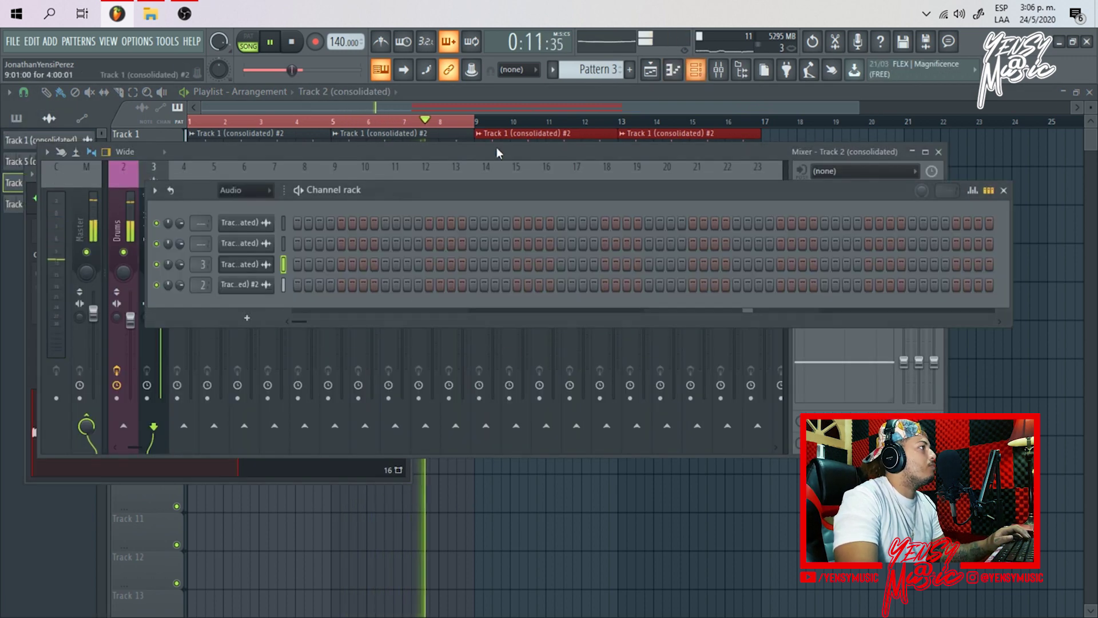
{"action": "left_click", "coordinate": [245, 190]}
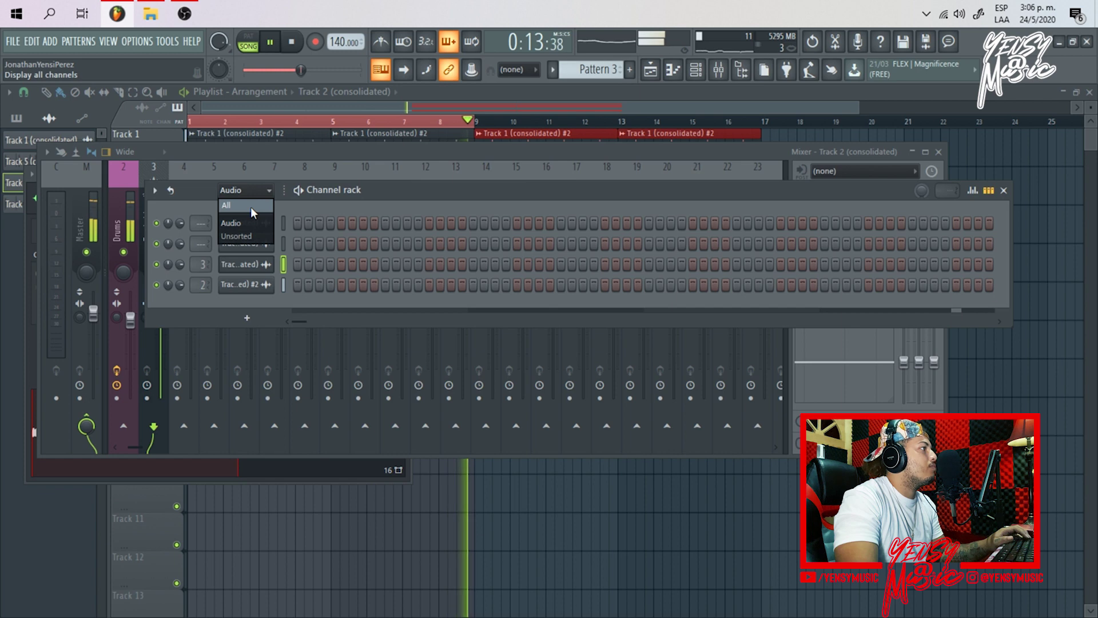
{"action": "left_click", "coordinate": [251, 207]}
{"action": "left_click", "coordinate": [288, 286]}
{"action": "key", "text": "space"}
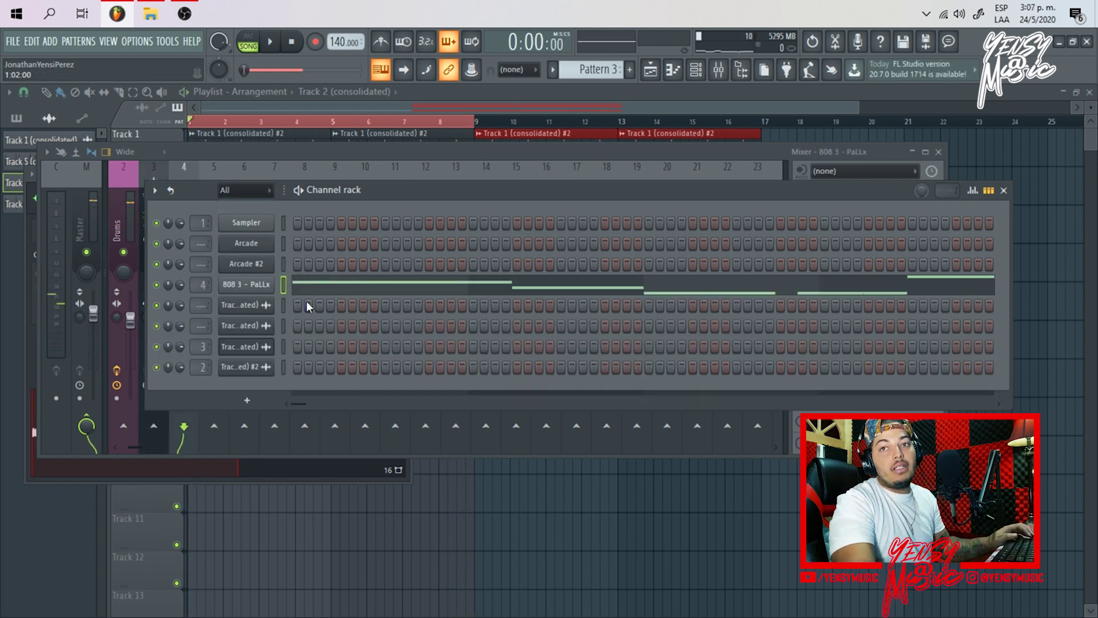
{"action": "left_click", "coordinate": [532, 521]}
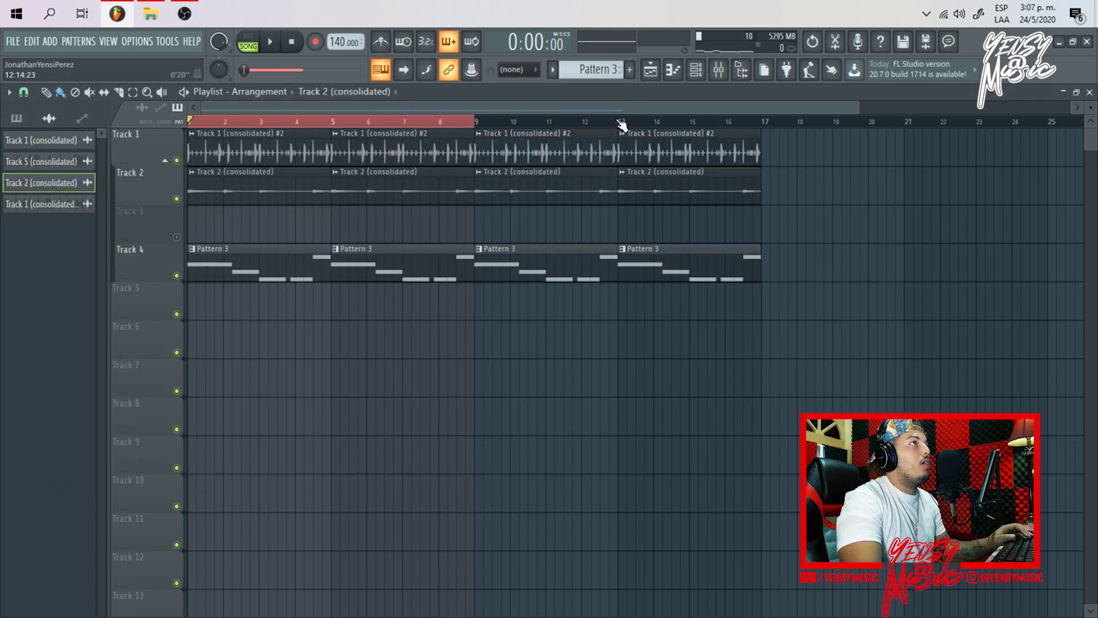
Step: Open the first Arcade channel, browse its kits, and load an After Hours kit
{"action": "left_click", "coordinate": [695, 70]}
{"action": "left_click", "coordinate": [284, 246]}
{"action": "left_click", "coordinate": [247, 244]}
{"action": "left_click_drag", "start_coordinate": [576, 139], "coordinate": [552, 264]}
{"action": "left_click", "coordinate": [415, 277]}
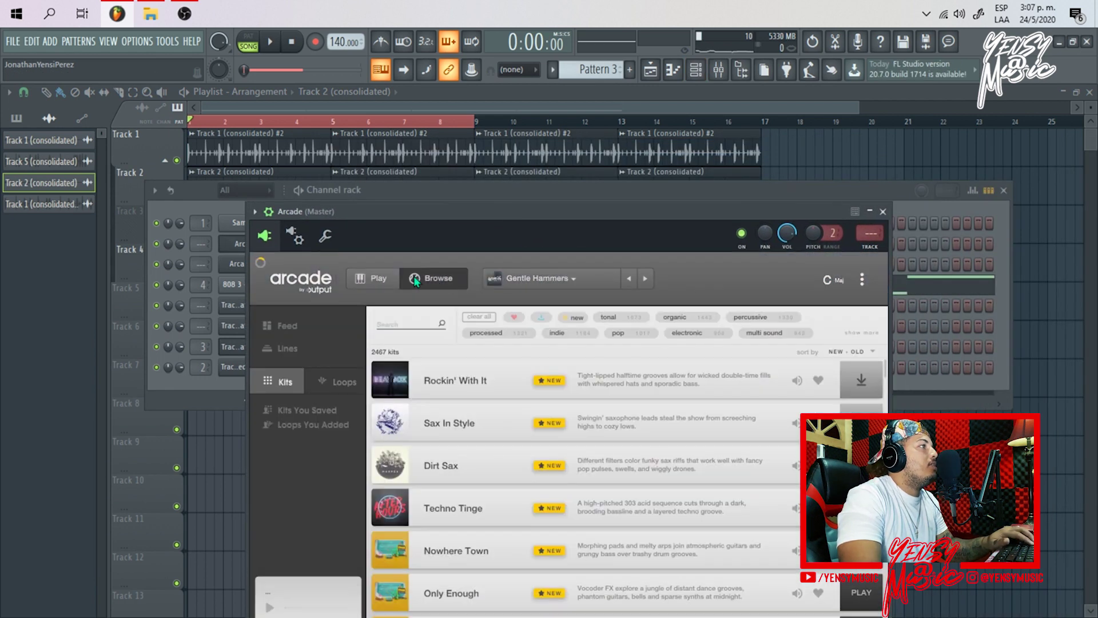
{"action": "left_click_drag", "start_coordinate": [461, 223], "coordinate": [457, 179]}
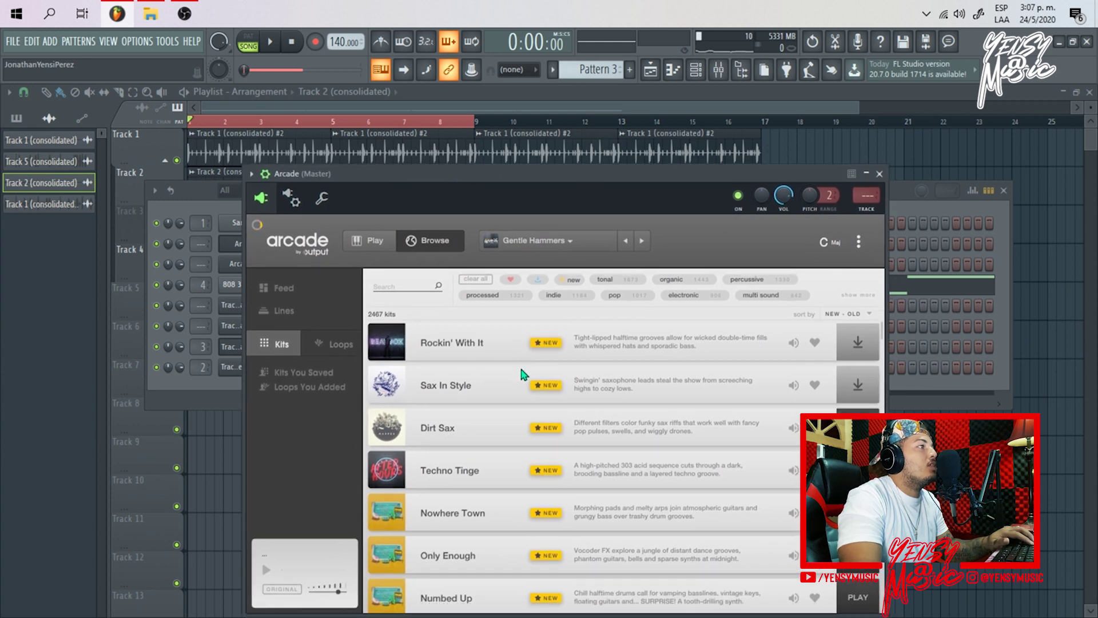
{"action": "scroll", "coordinate": [609, 358], "scroll_direction": "down", "scroll_amount": 5}
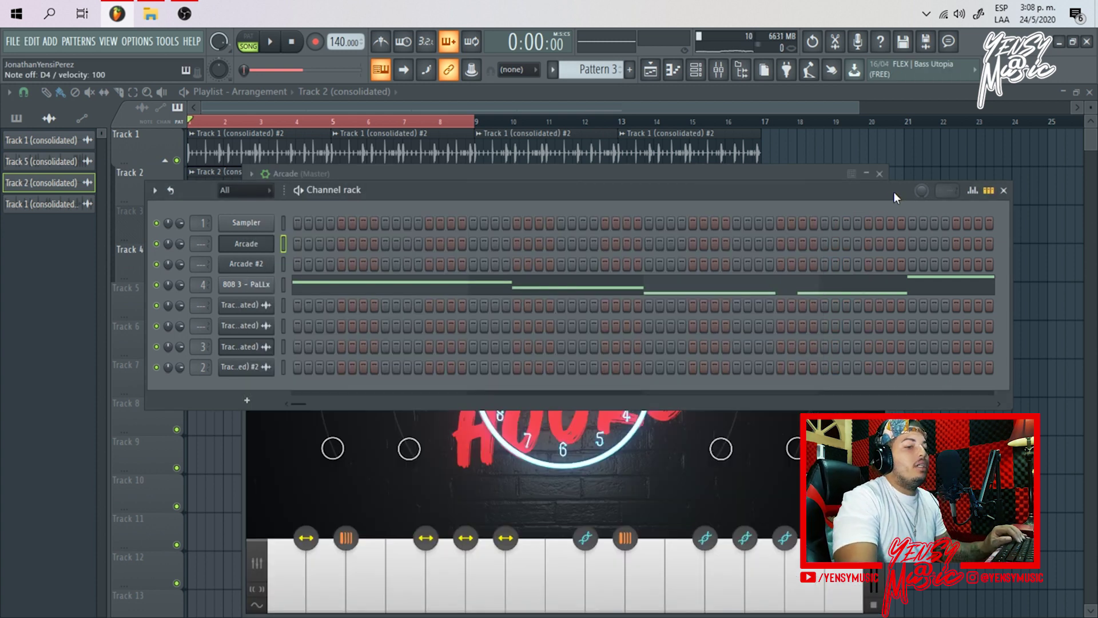
Step: Create a new pattern with a four-bar D4 note for the first Arcade channel, starting at bar 1
{"action": "key", "text": "F4"}
{"action": "right_click", "coordinate": [274, 245]}
{"action": "left_click", "coordinate": [289, 241]}
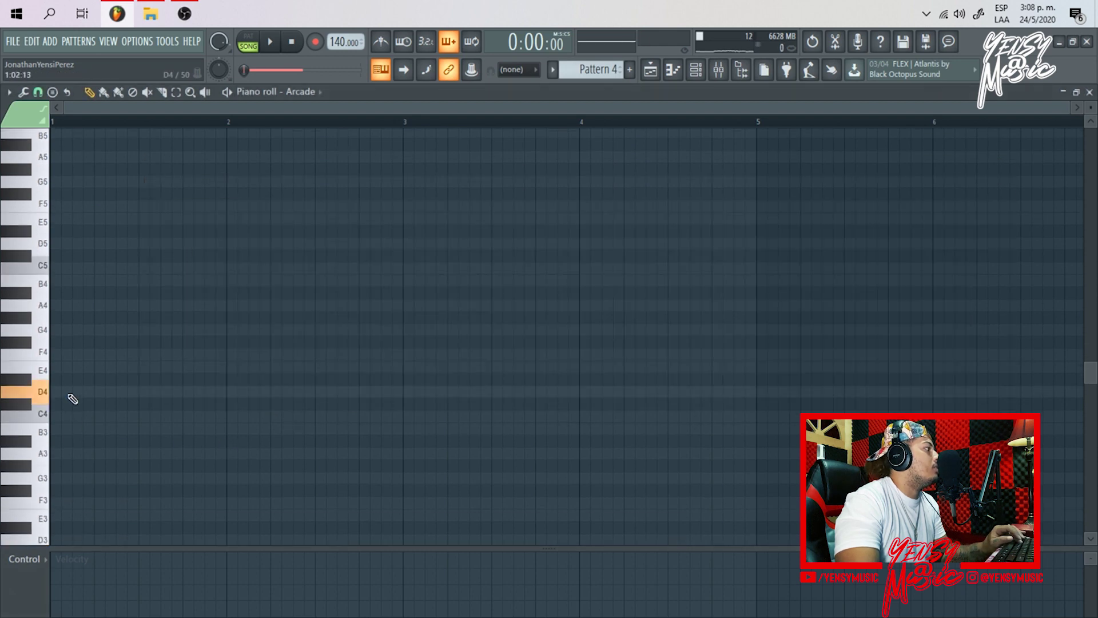
{"action": "left_click", "coordinate": [70, 395]}
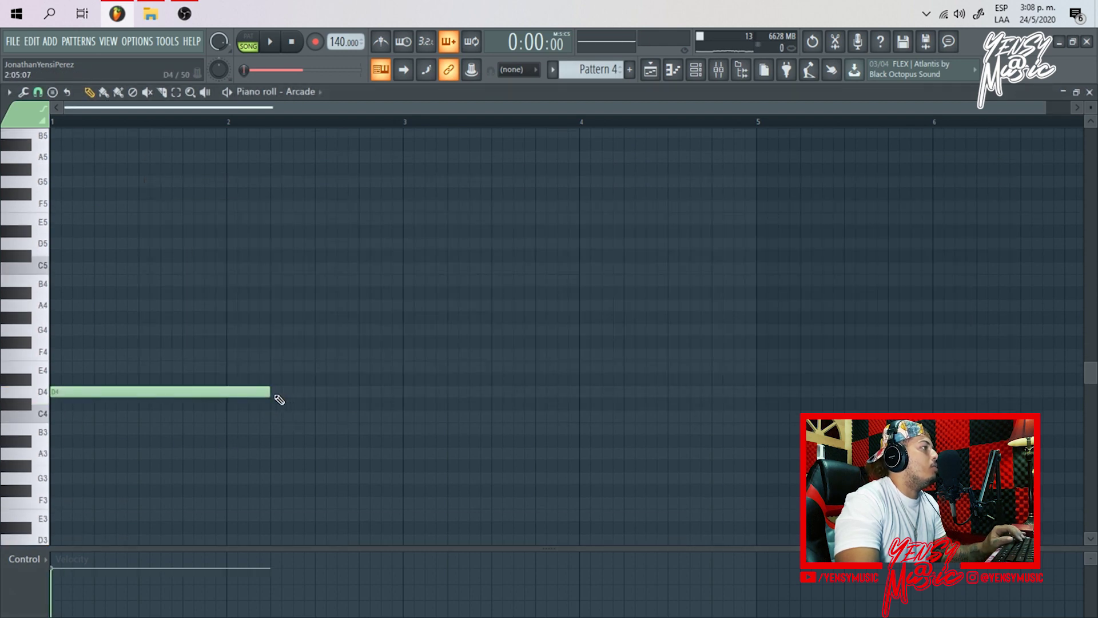
{"action": "left_click_drag", "start_coordinate": [269, 394], "coordinate": [758, 383]}
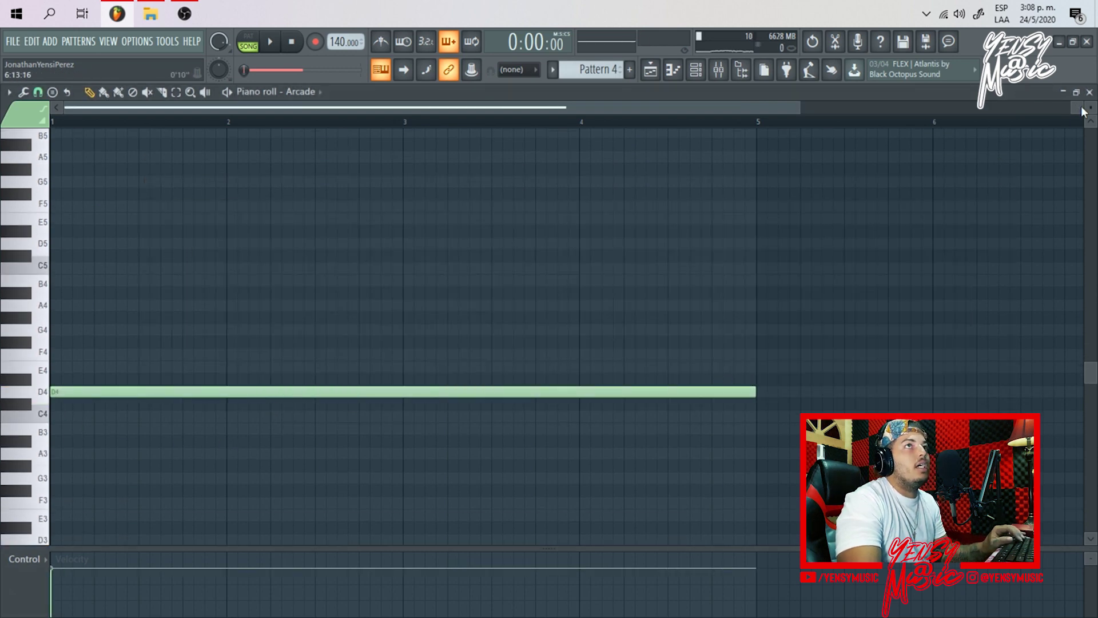
{"action": "left_click", "coordinate": [1089, 94]}
Step: Consolidate the new Arcade pattern on Track 5 into an audio clip spanning bars 1–4
{"action": "right_click", "coordinate": [1042, 451]}
{"action": "left_click", "coordinate": [191, 306]}
{"action": "right_click", "coordinate": [151, 305]}
{"action": "left_click", "coordinate": [450, 140]}
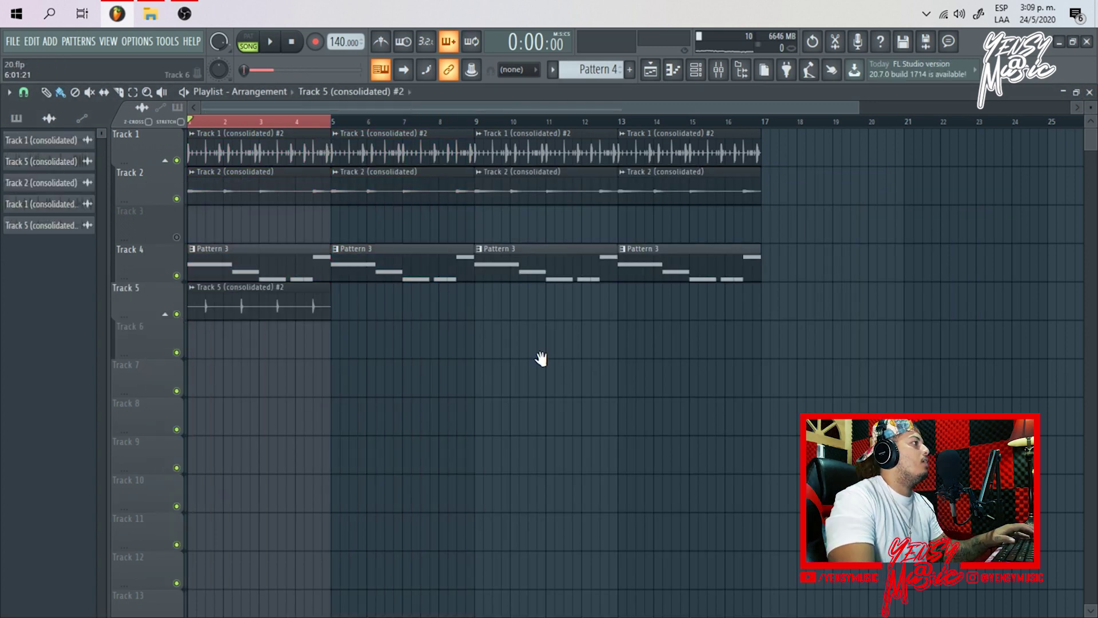
Step: Play the arrangement and move the Track 5 audio clip to bars 9–12, leaving bars 1–8 of that track empty
{"action": "key", "text": "space"}
{"action": "left_click_drag", "start_coordinate": [253, 307], "coordinate": [534, 304]}
{"action": "key", "text": "space"}
{"action": "right_click", "coordinate": [413, 305]}
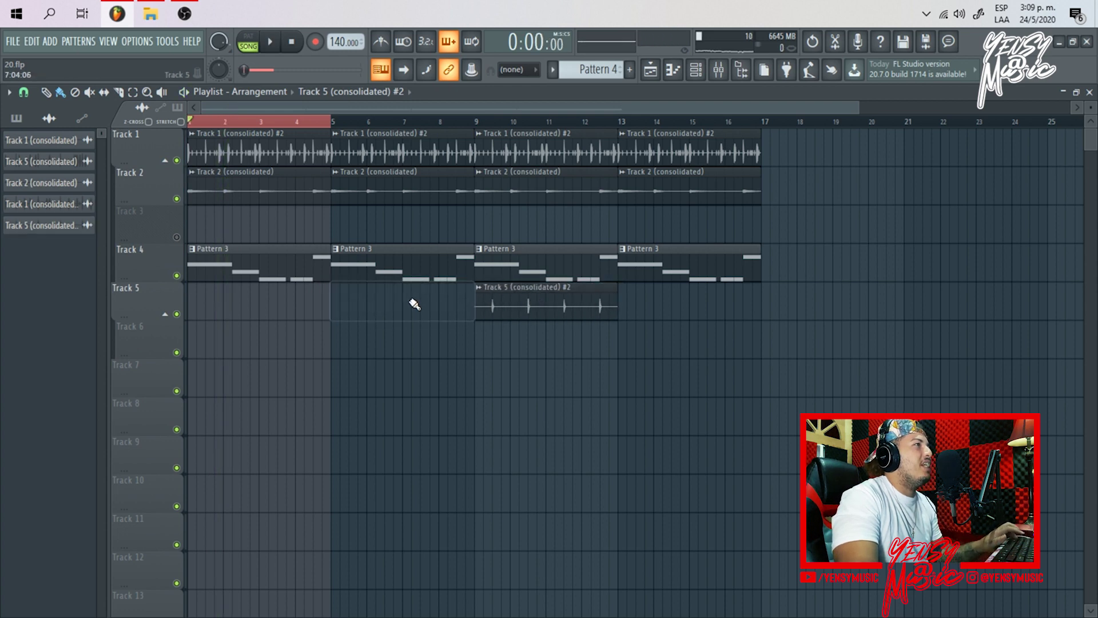
Step: Delete the Track 1 and Track 4 clips from bars 1–8 and copy the Track 5 clip to bars 13–16
{"action": "key", "text": "ctrl+a"}
{"action": "right_click", "coordinate": [295, 157]}
{"action": "right_click", "coordinate": [370, 152]}
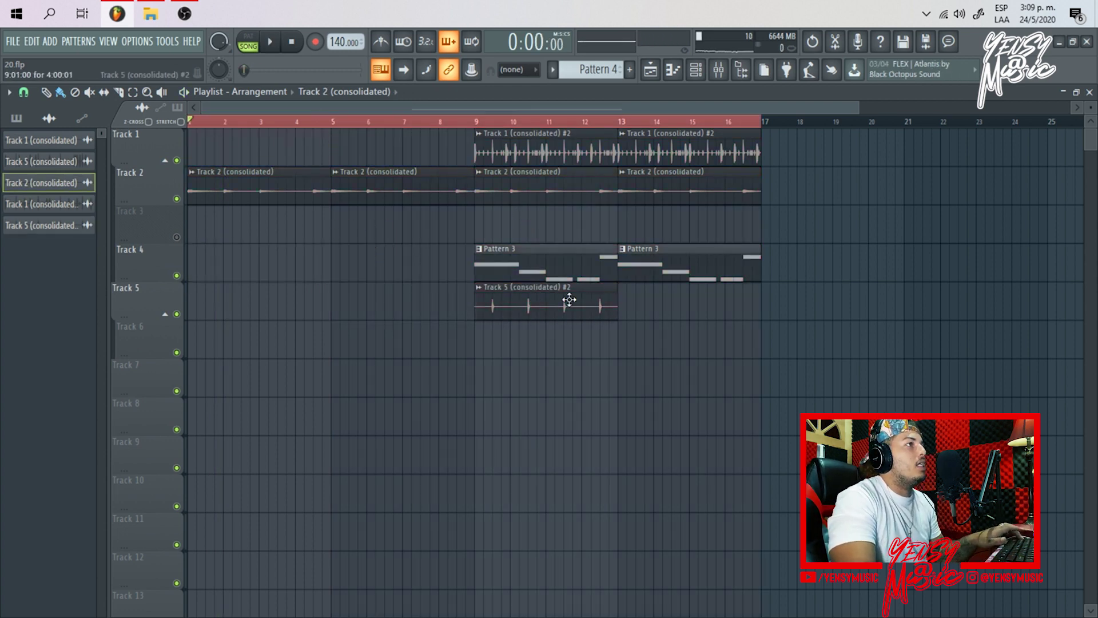
{"action": "left_click_drag", "start_coordinate": [569, 300], "coordinate": [705, 298]}
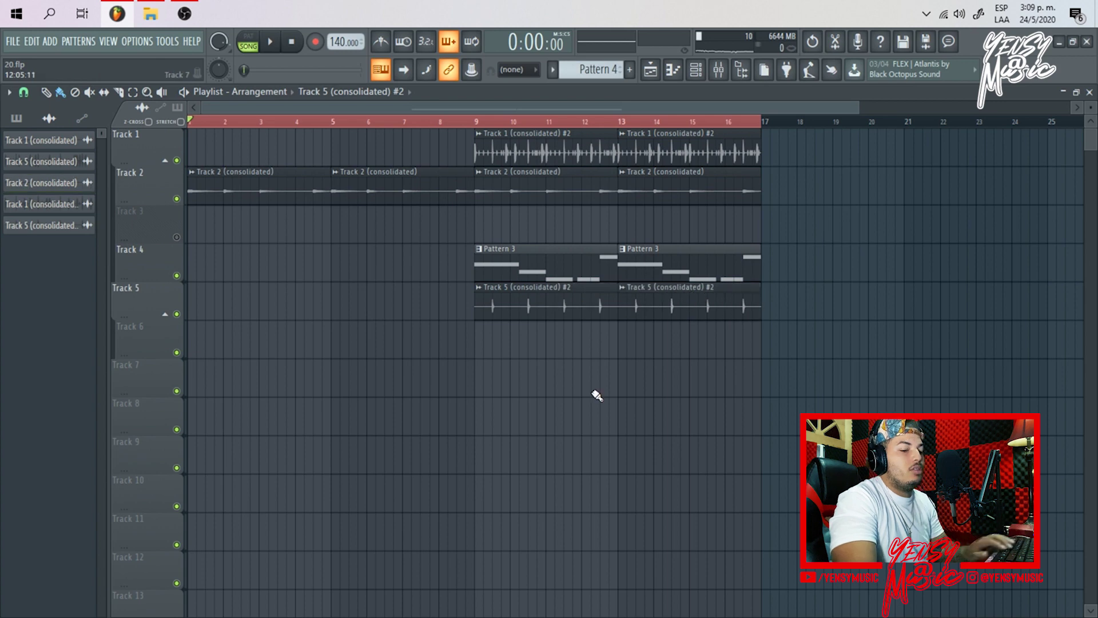
Step: Create another new pattern, place it on Track 6 at bar 5, and display all channels in the Channel rack
{"action": "key", "text": "F4"}
{"action": "left_click", "coordinate": [333, 343]}
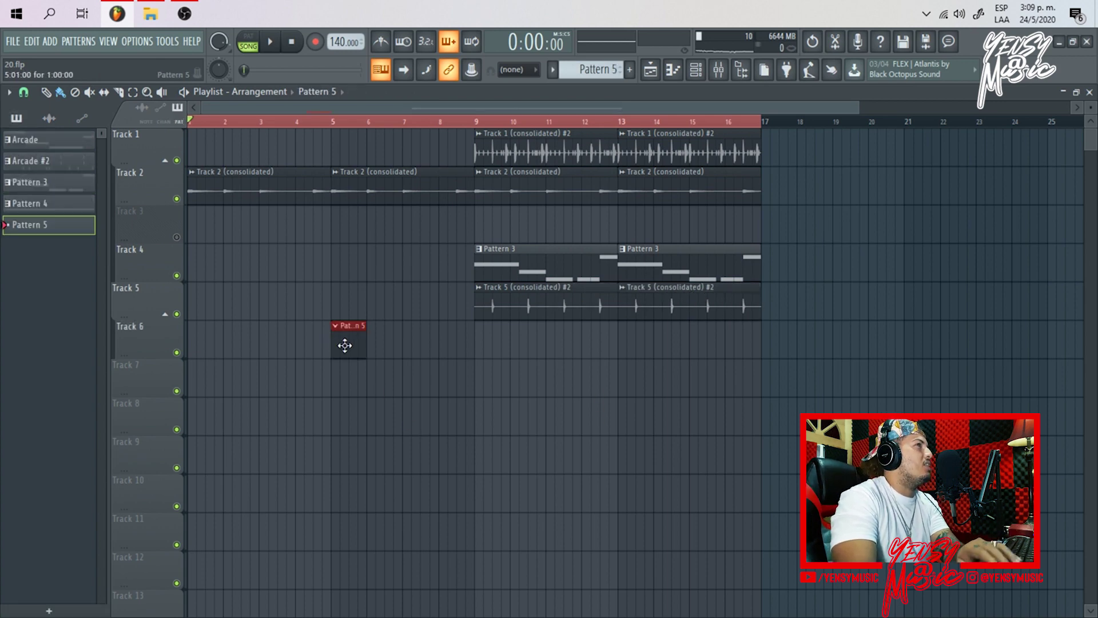
{"action": "double_click", "coordinate": [345, 345]}
{"action": "left_click", "coordinate": [246, 205]}
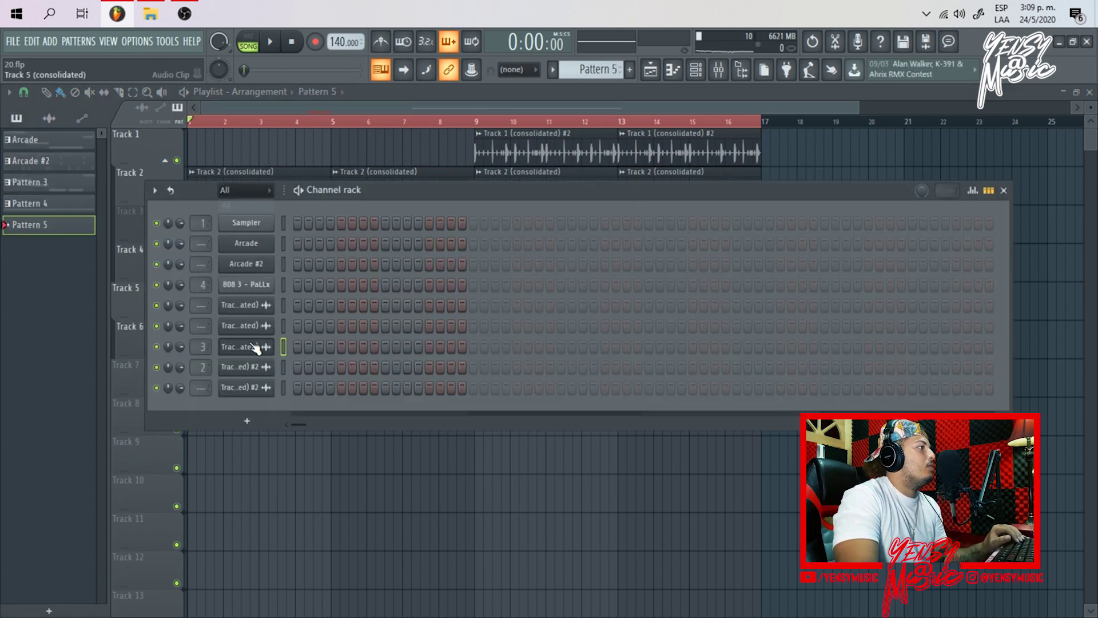
Step: Audition D4, D5 and A5 in Arcade's Sun In Your Eyes kit and browse for other kits
{"action": "key", "text": "x"}
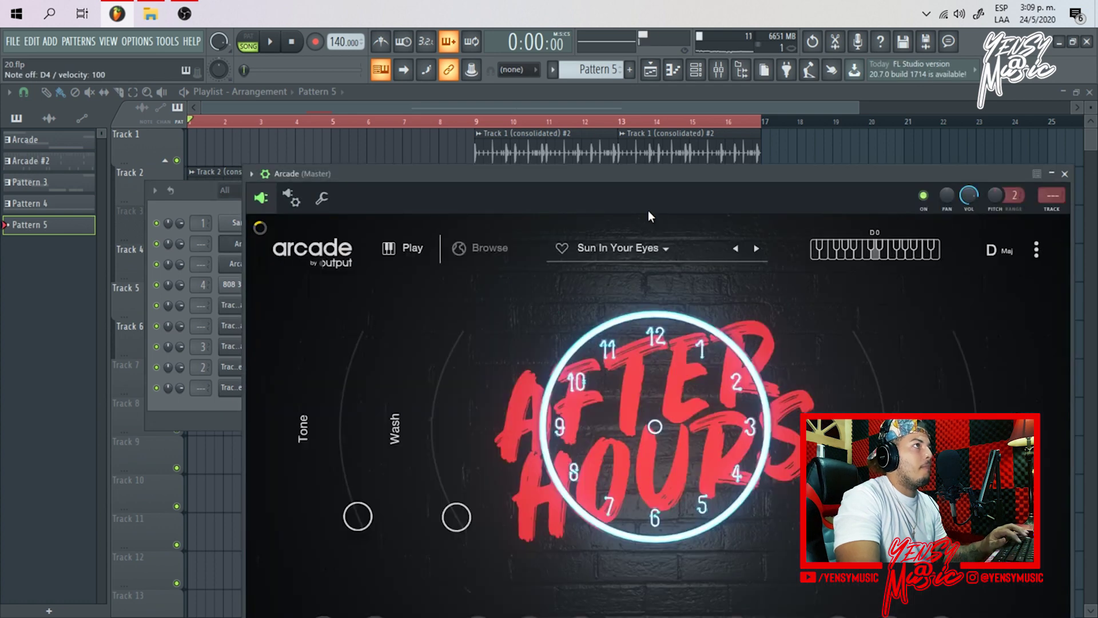
{"action": "key", "text": "w"}
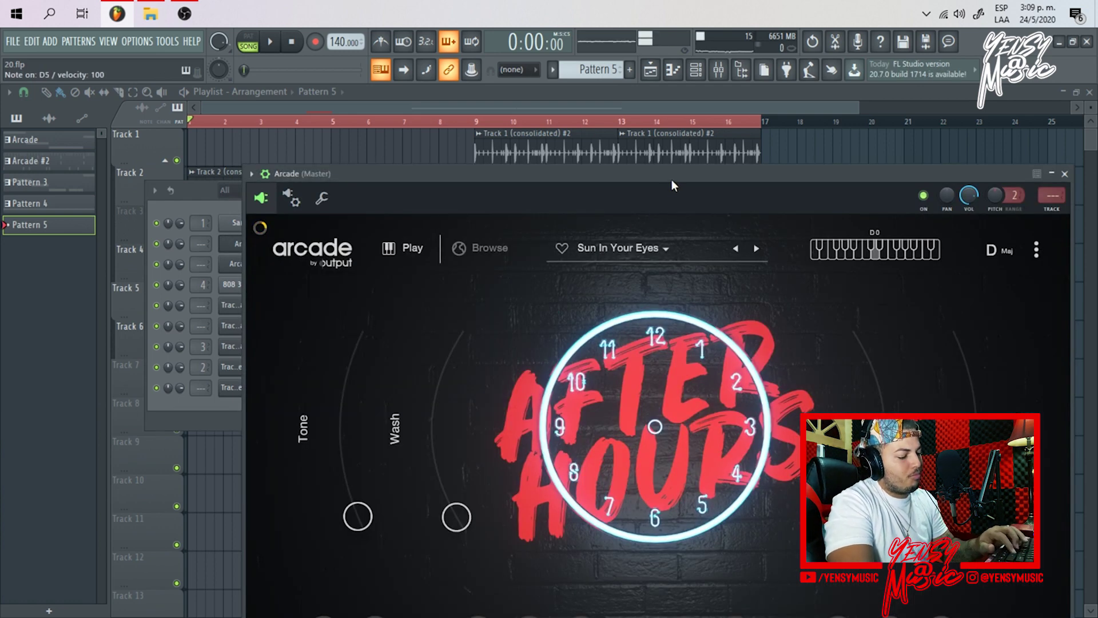
{"action": "key", "text": "u"}
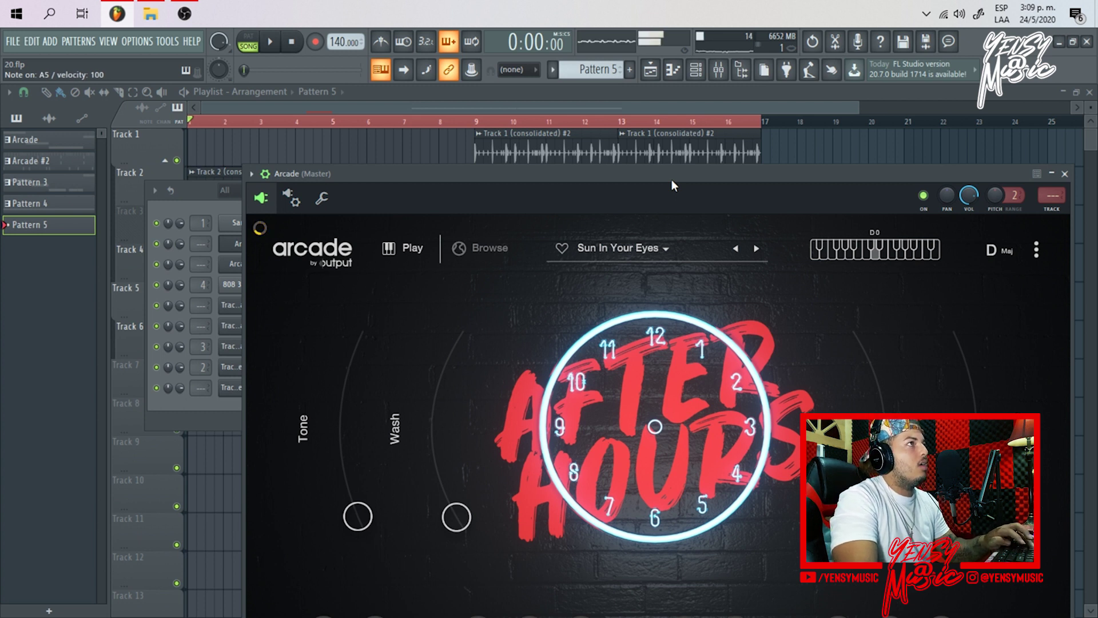
{"action": "left_click", "coordinate": [481, 248]}
{"action": "scroll", "coordinate": [572, 393], "scroll_direction": "down", "scroll_amount": 5}
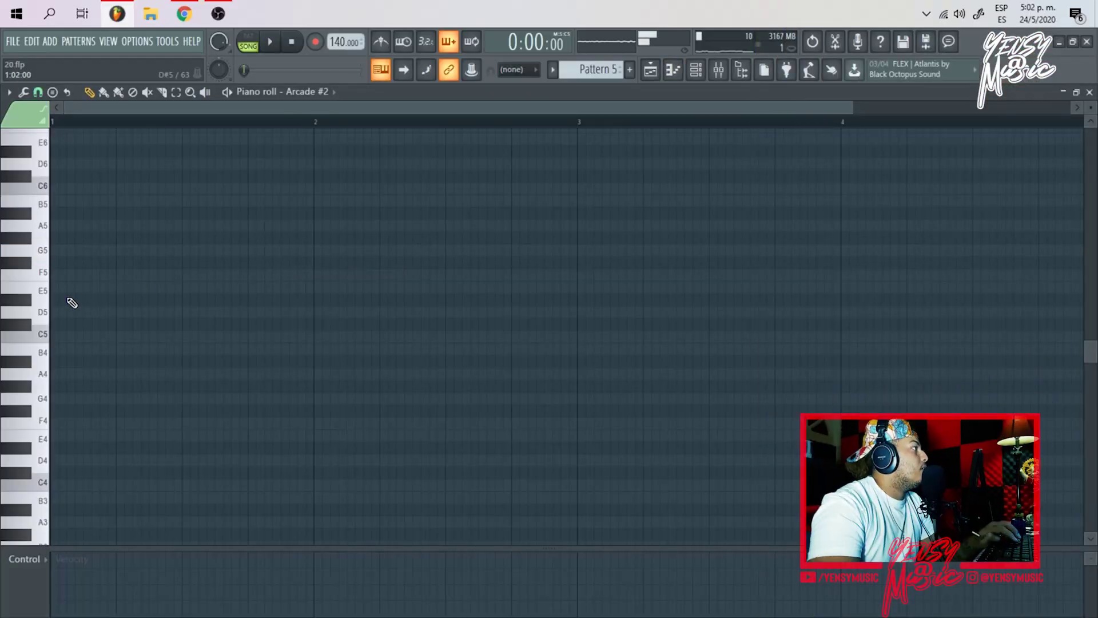
Step: Draw a G5 note in the Arcade #2 piano roll for Pattern 5, spanning bars 1–4
{"action": "left_click_drag", "start_coordinate": [58, 250], "coordinate": [839, 251]}
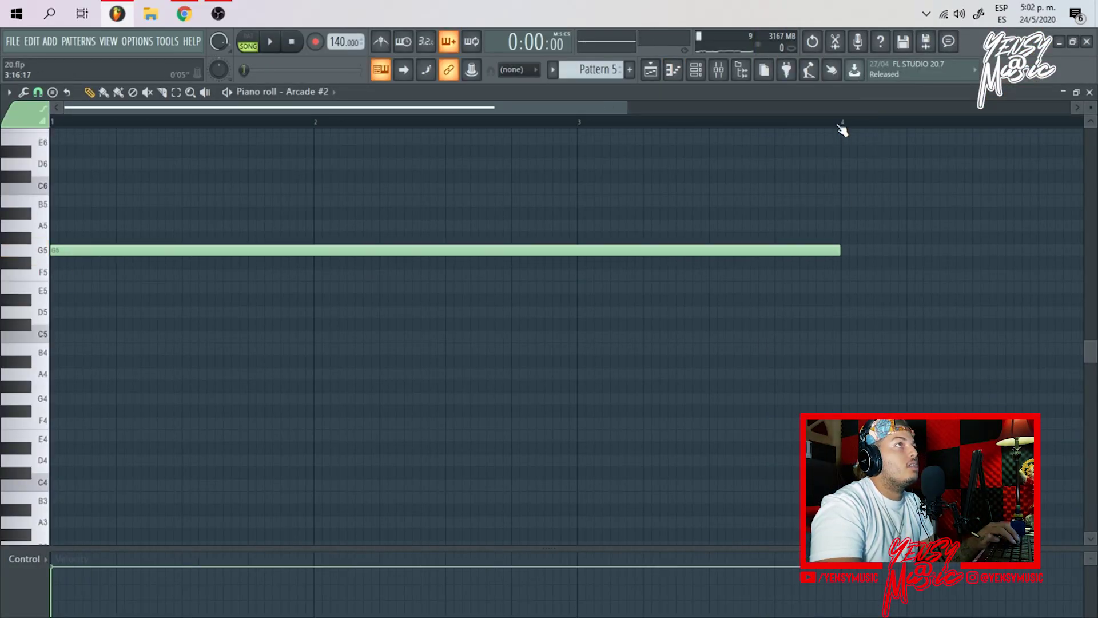
{"action": "scroll", "coordinate": [843, 129], "scroll_direction": "down", "scroll_amount": 1}
{"action": "left_click_drag", "start_coordinate": [678, 250], "coordinate": [851, 250]}
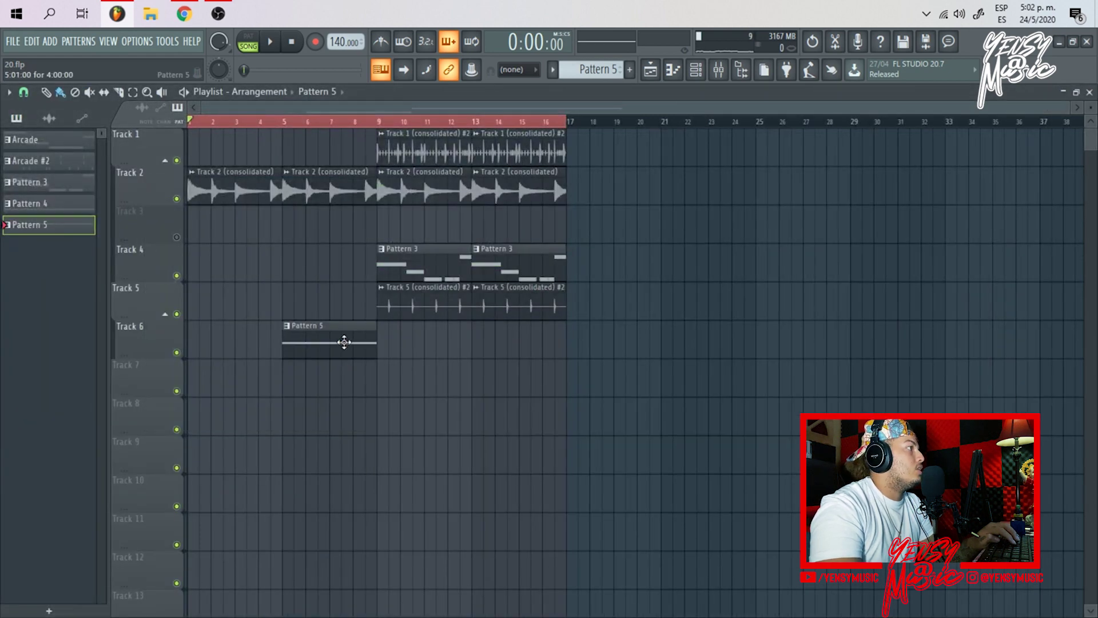
Step: Move the Pattern 5 clip on Track 6 to bar 1 and consolidate the track to audio over bars 1–4
{"action": "left_click_drag", "start_coordinate": [344, 342], "coordinate": [167, 344]}
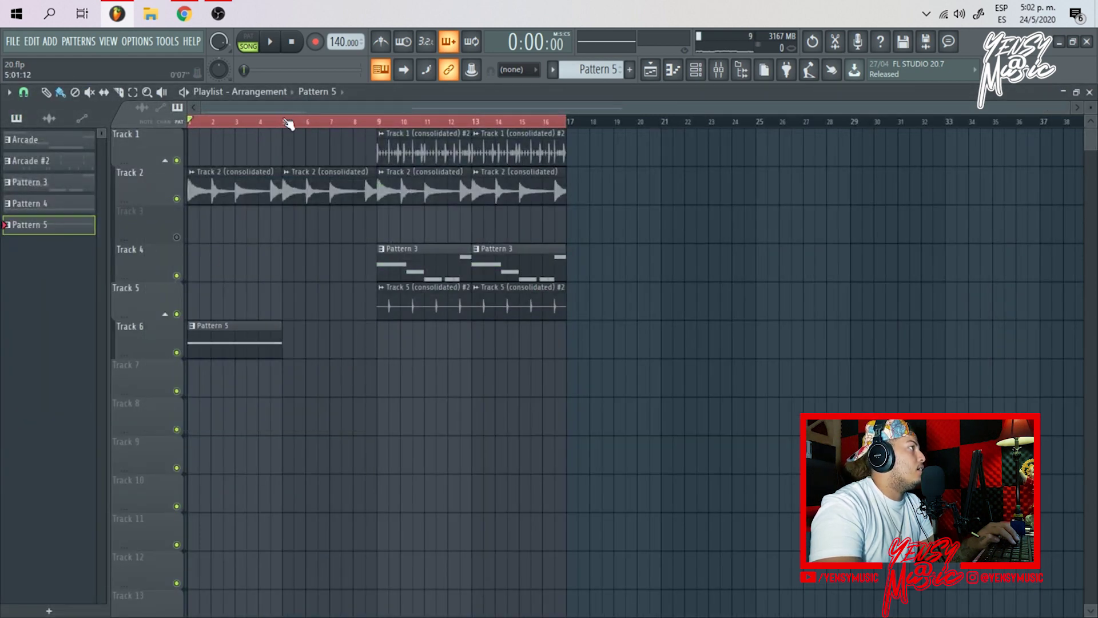
{"action": "left_click_drag", "start_coordinate": [288, 122], "coordinate": [191, 122]}
{"action": "right_click", "coordinate": [172, 338]}
{"action": "left_click", "coordinate": [658, 520]}
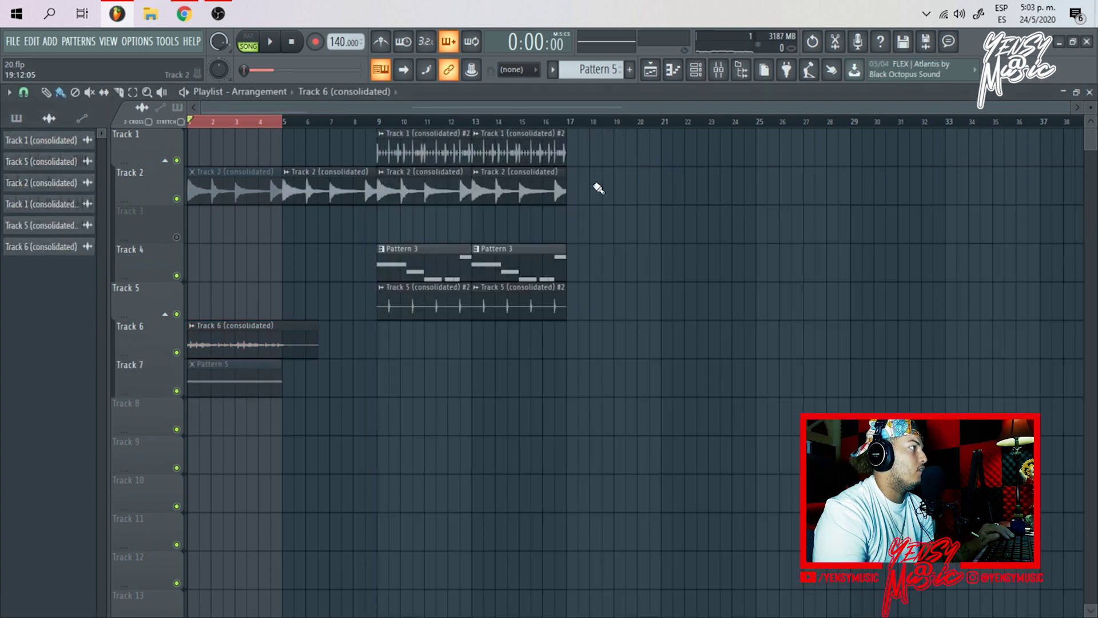
Step: Place the consolidated Track 6 audio clip over bars 5–8 and delete the note from Pattern 5
{"action": "left_click_drag", "start_coordinate": [288, 349], "coordinate": [341, 338]}
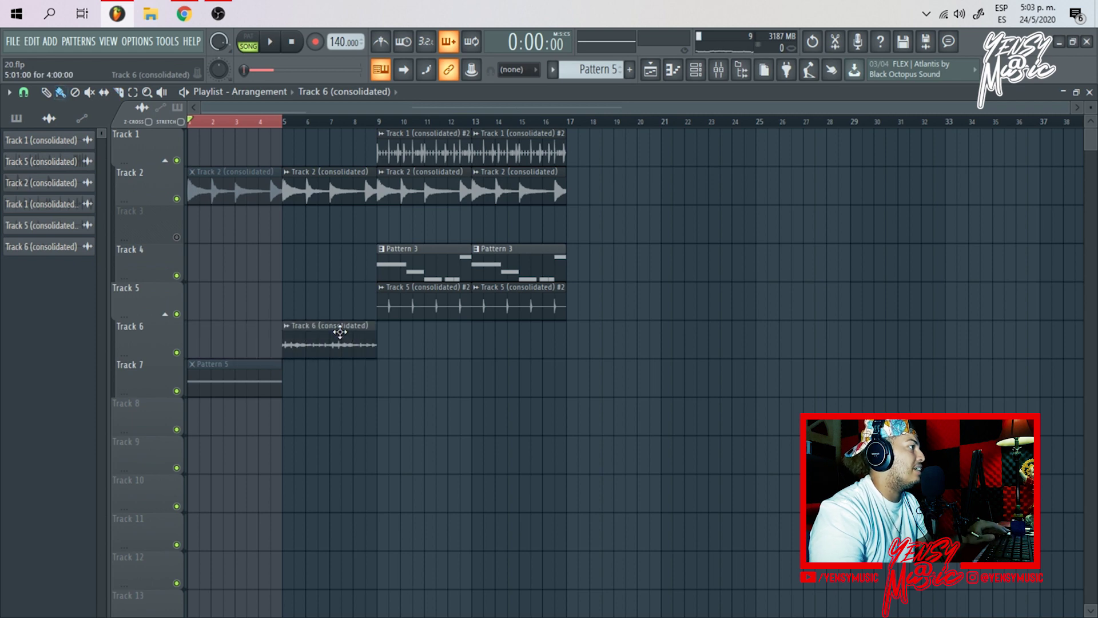
{"action": "double_click", "coordinate": [268, 376]}
{"action": "key", "text": "Delete"}
{"action": "left_click", "coordinate": [1089, 93]}
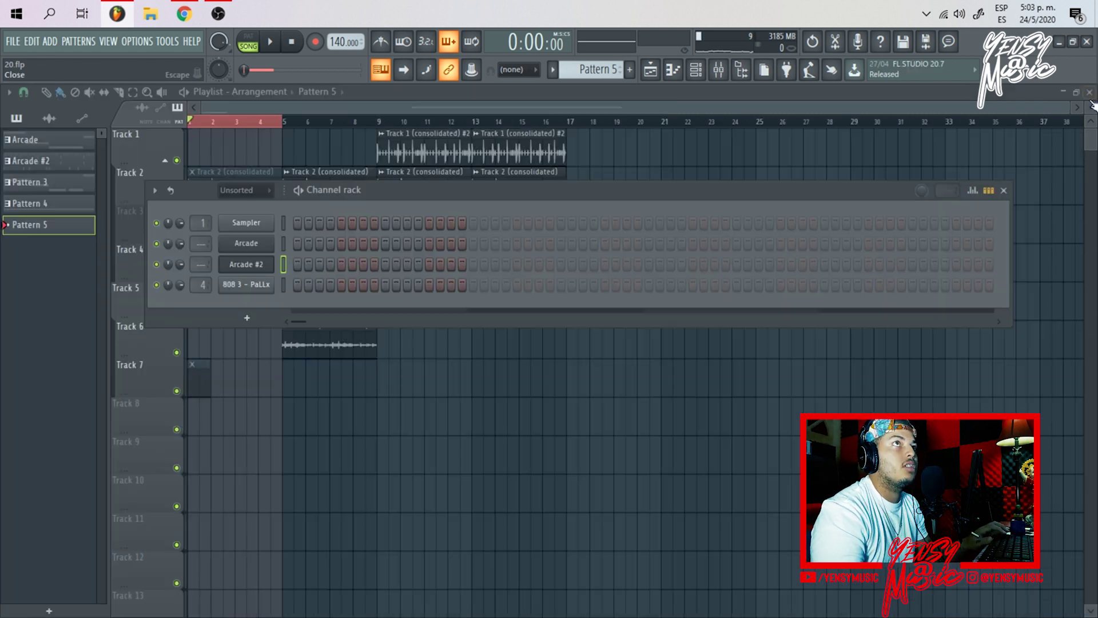
Step: Play the arrangement from bar 5 and copy the Track 6 audio clip to bars 9–12 and 13–16
{"action": "left_click", "coordinate": [283, 124], "text": "ctrl"}
{"action": "left_click", "coordinate": [285, 123]}
{"action": "key", "text": "space"}
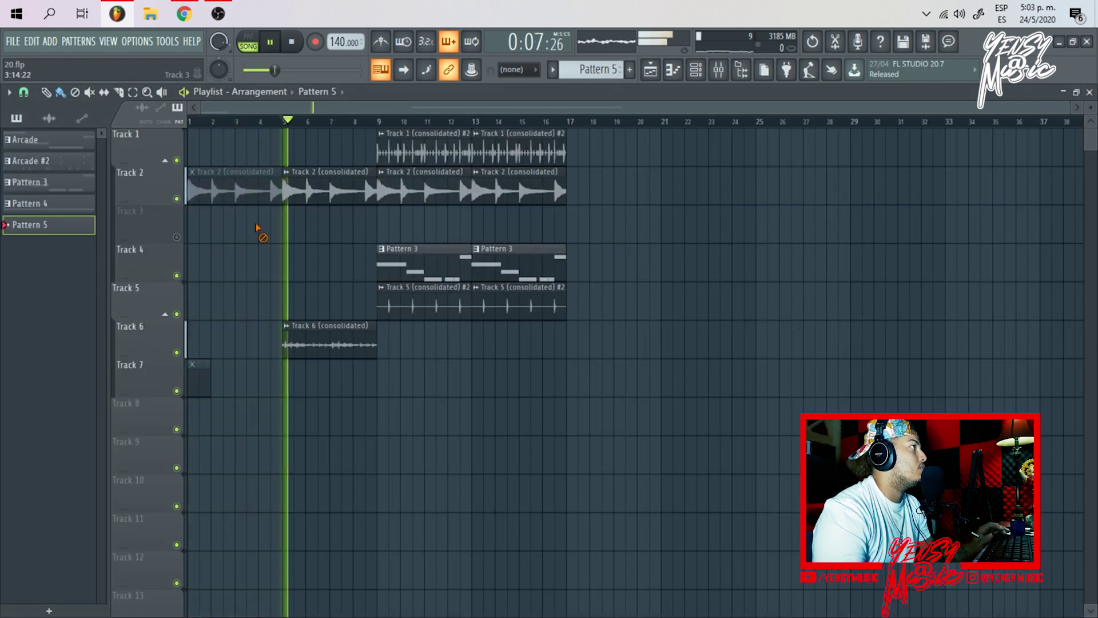
{"action": "scroll", "coordinate": [277, 128], "scroll_direction": "up", "scroll_amount": 5}
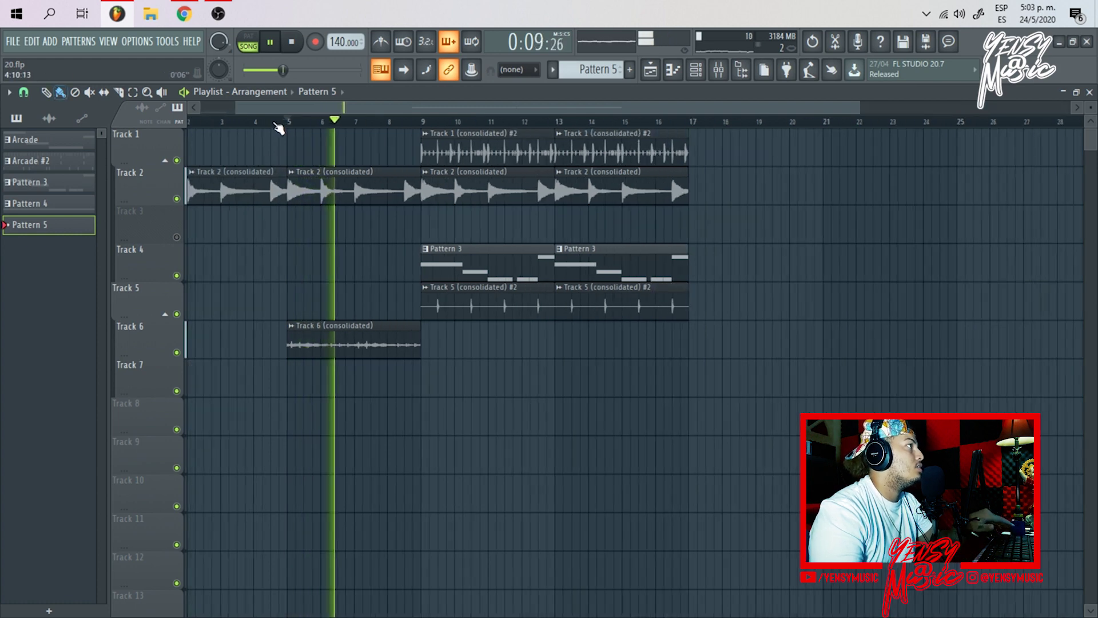
{"action": "left_click_drag", "start_coordinate": [510, 337], "coordinate": [787, 325]}
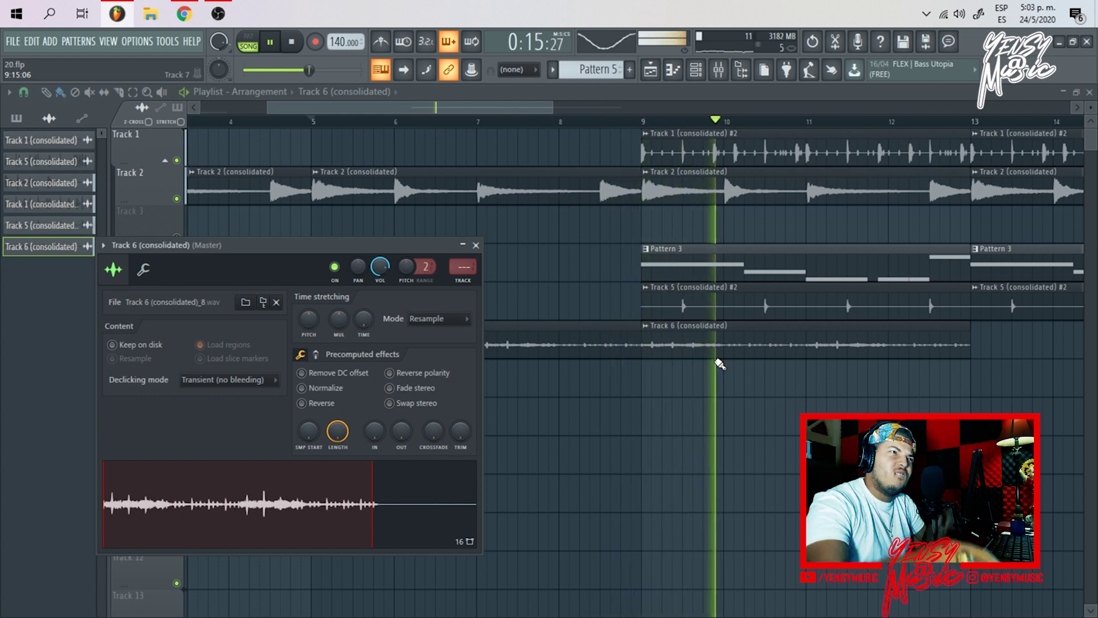
{"action": "left_click", "coordinate": [1005, 385]}
{"action": "left_click_drag", "start_coordinate": [1009, 389], "coordinate": [1000, 351]}
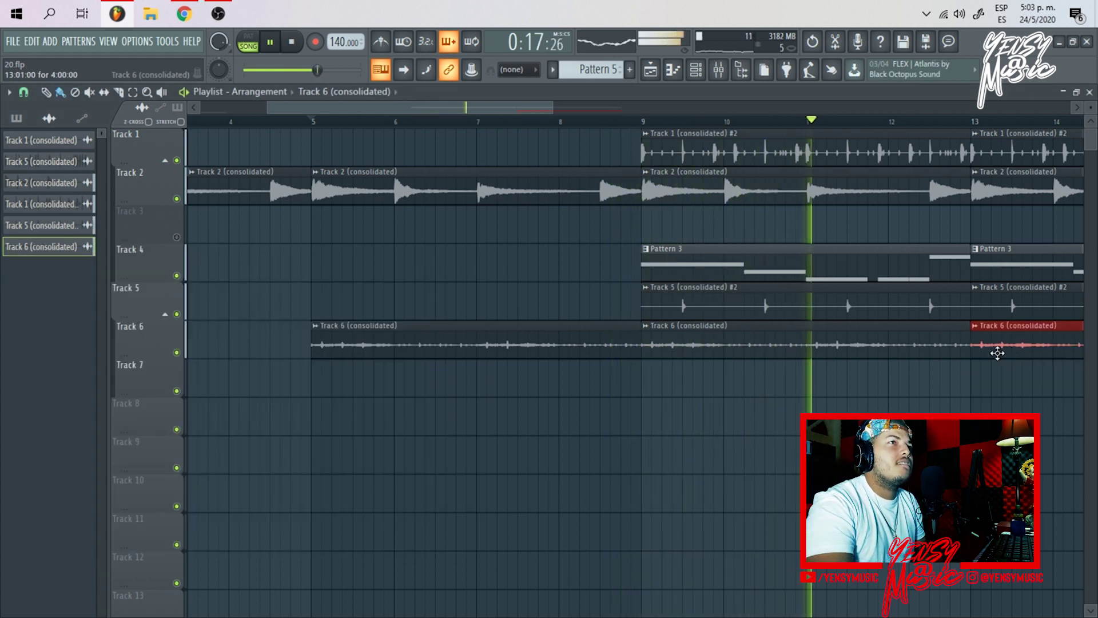
Step: Turn off Normalize for the Track 2 audio clip and adjust its channel volume
{"action": "double_click", "coordinate": [890, 197]}
{"action": "left_click", "coordinate": [243, 314]}
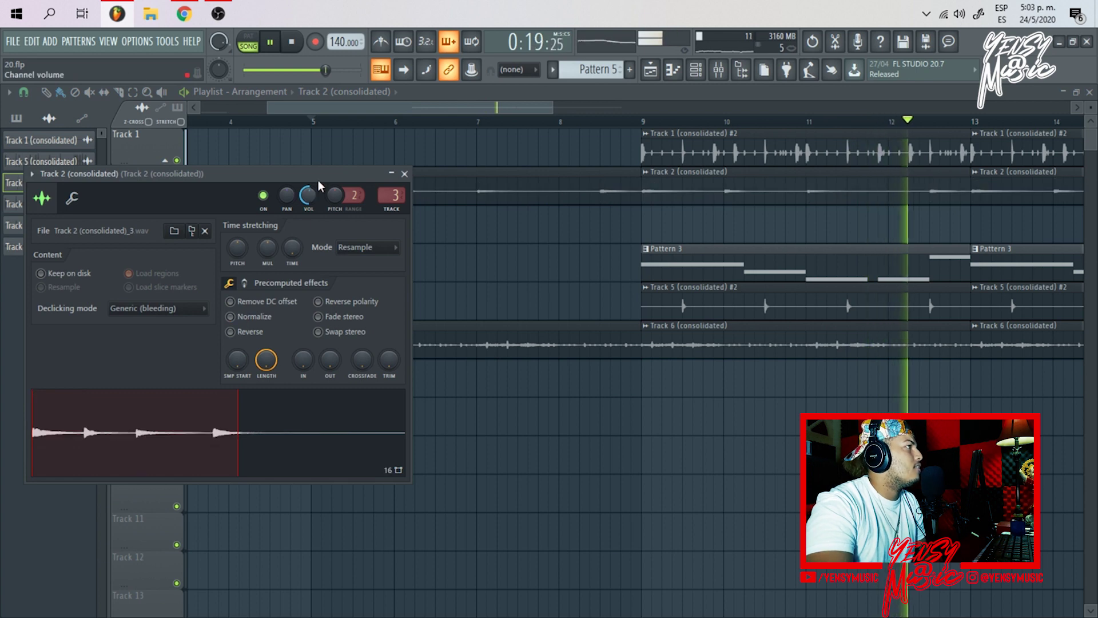
{"action": "right_click", "coordinate": [314, 201]}
{"action": "left_click", "coordinate": [330, 207]}
{"action": "middle_click", "coordinate": [528, 230]}
{"action": "scroll", "coordinate": [560, 118], "scroll_direction": "down", "scroll_amount": 5}
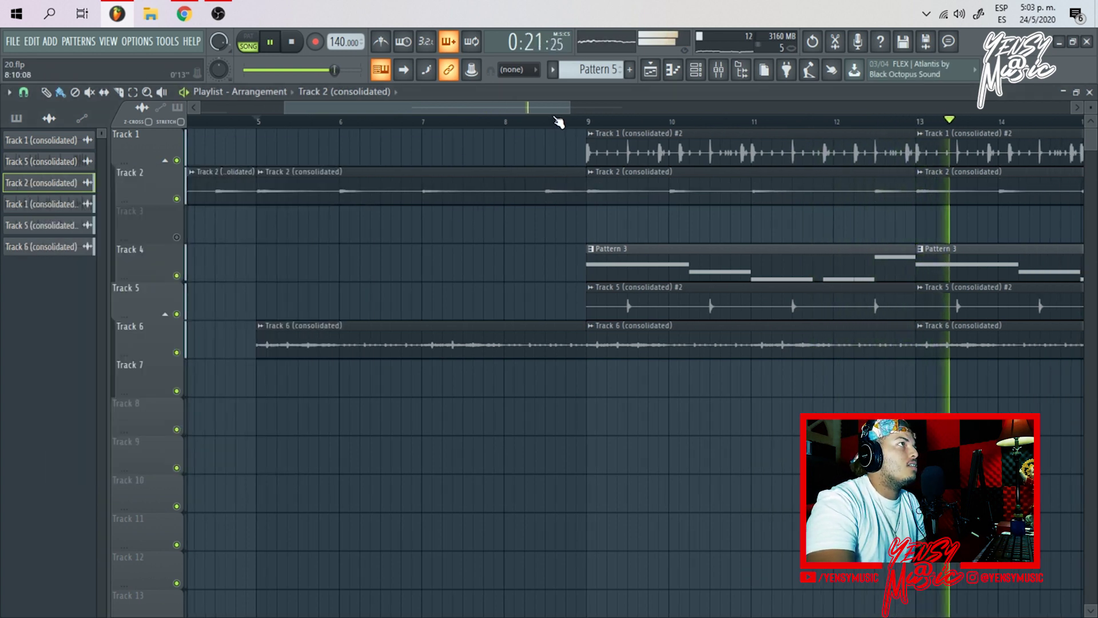
Step: Move the clips on Tracks 4–6 up one track and stop playback
{"action": "left_click_drag", "start_coordinate": [620, 393], "coordinate": [289, 246]}
{"action": "key", "text": "space"}
Step: Display all channels in the Channel rack and open the Arcade #2 instrument
{"action": "key", "text": "F6"}
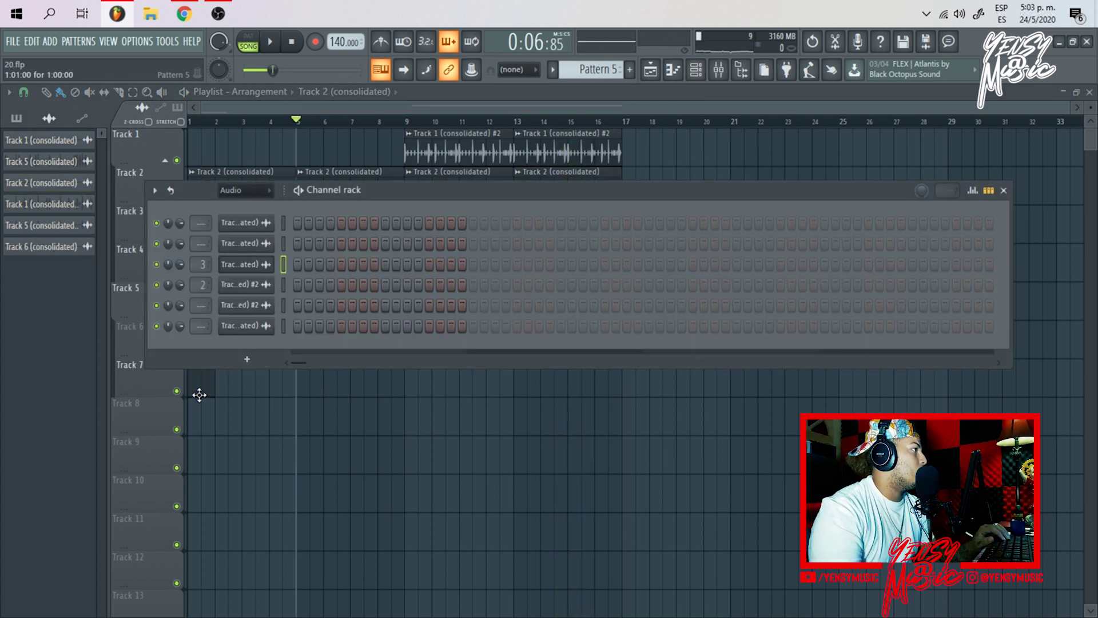
{"action": "left_click", "coordinate": [252, 194]}
{"action": "left_click", "coordinate": [245, 211]}
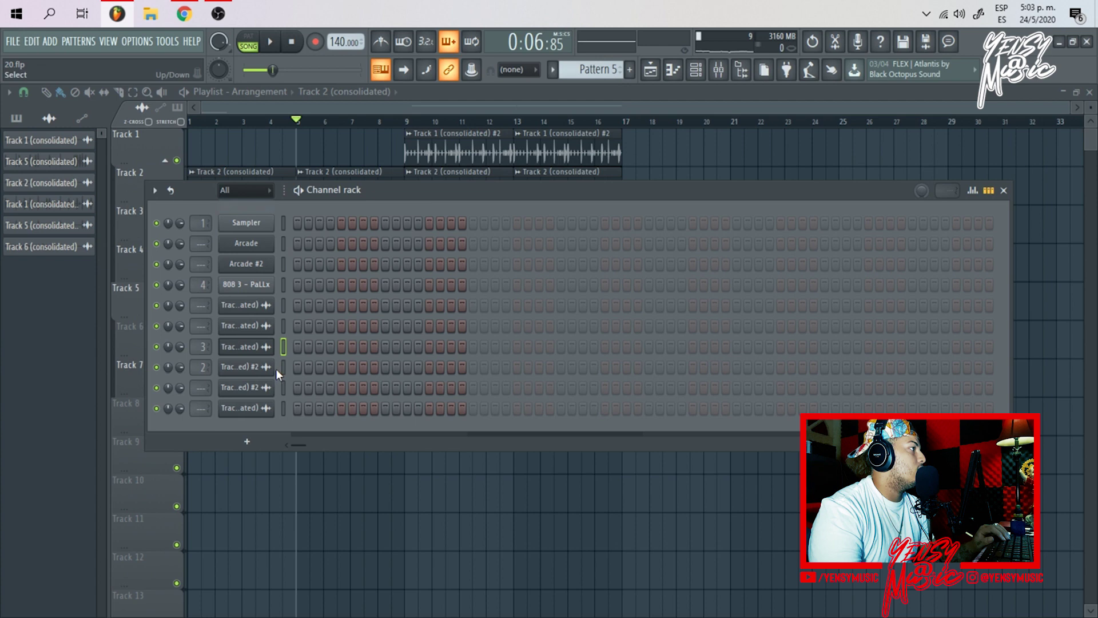
{"action": "left_click", "coordinate": [246, 264]}
Step: Audition A5 and G5 in Arcade's Techno Tinge kit and browse onward to the Nowhere Town kit
{"action": "key", "text": "b"}
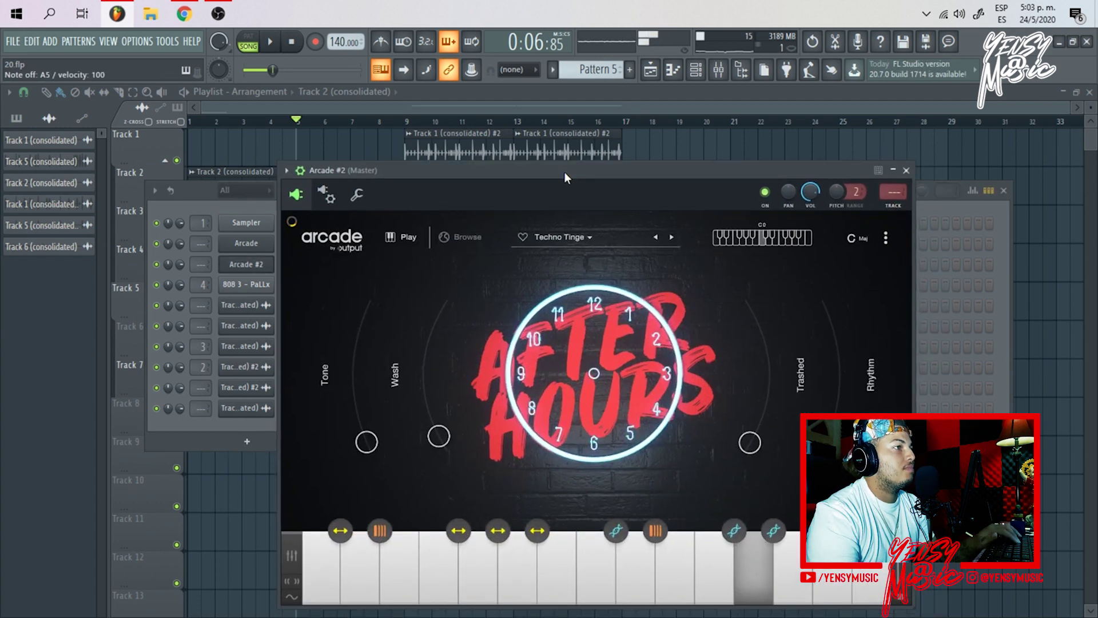
{"action": "key", "text": "v"}
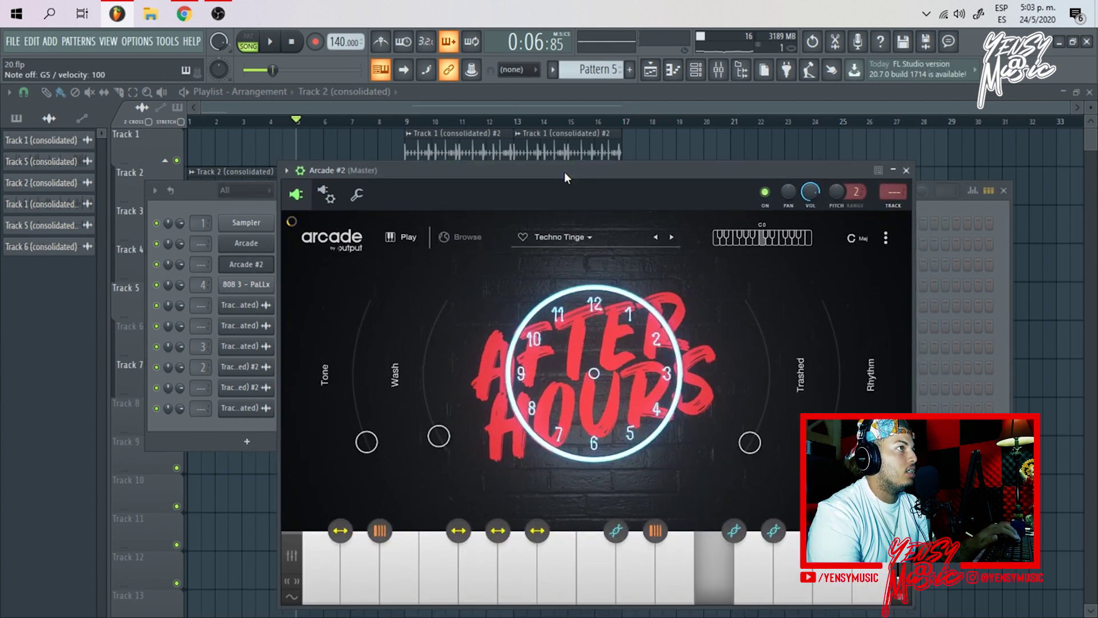
{"action": "left_click", "coordinate": [672, 237]}
{"action": "key", "text": "v"}
{"action": "key", "text": "b"}
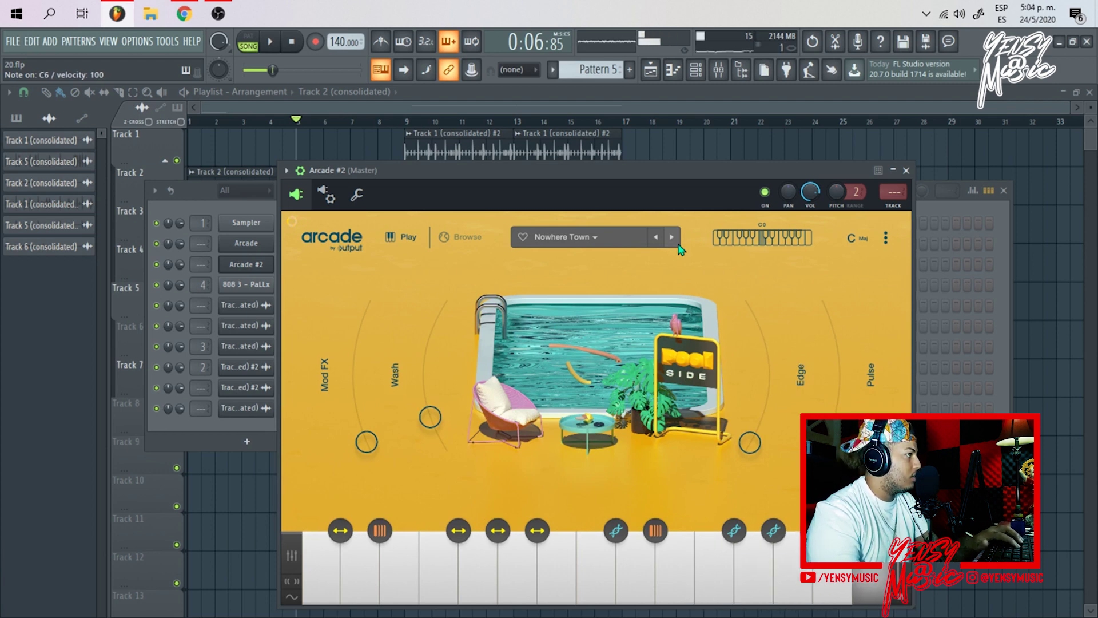
Step: Review Arcade's speed and legato options and audition C5, G5 and A5 in the Nowhere Town kit
{"action": "left_click", "coordinate": [886, 237]}
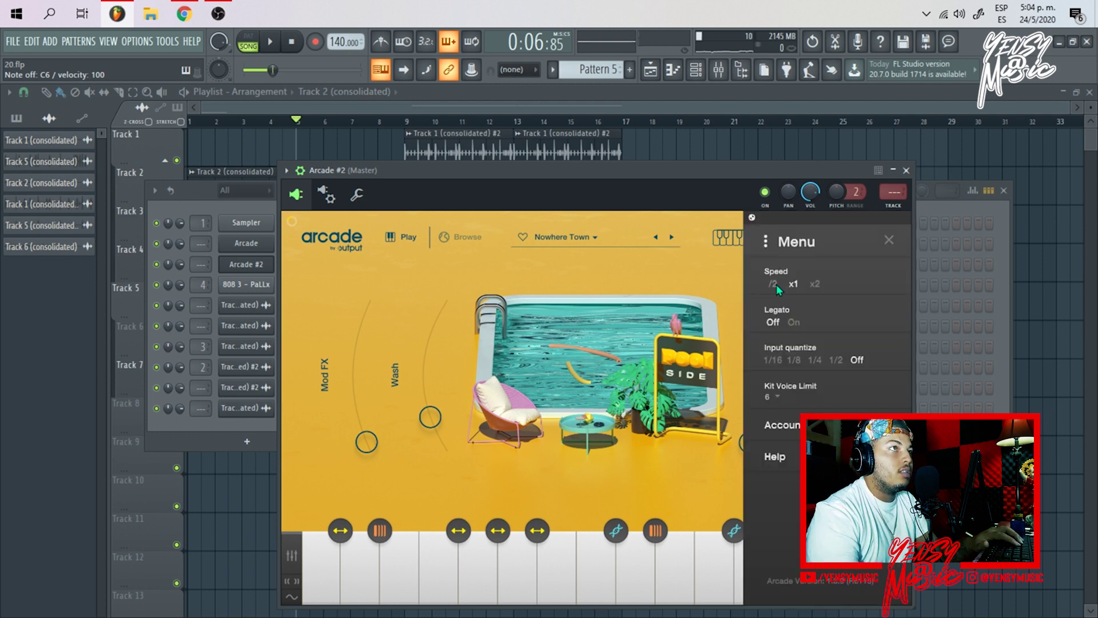
{"action": "left_click", "coordinate": [889, 240]}
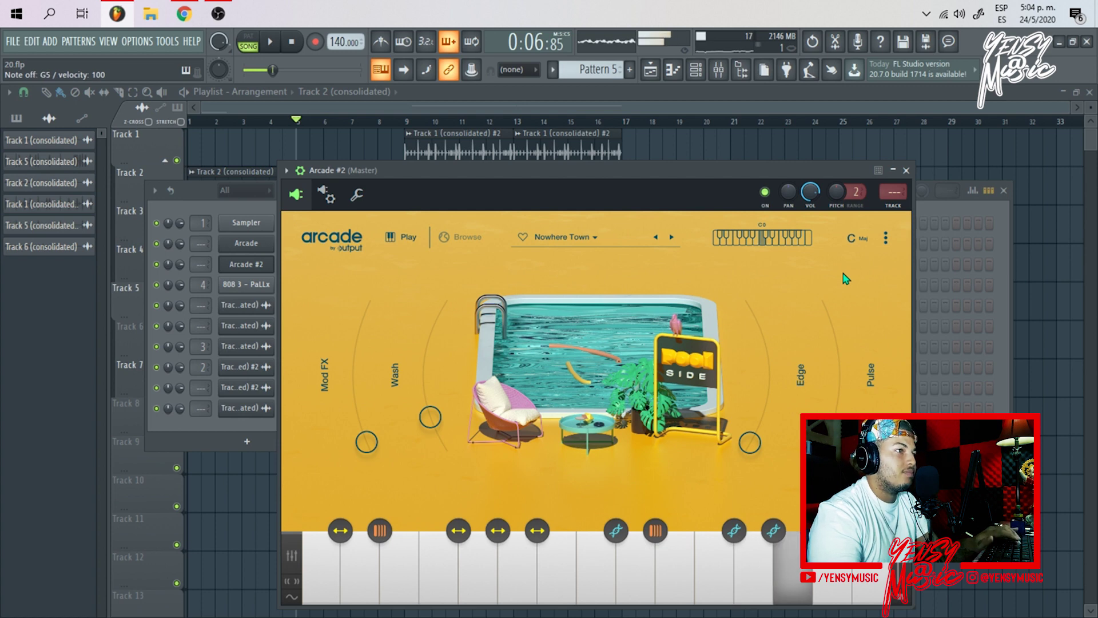
{"action": "key", "text": "b"}
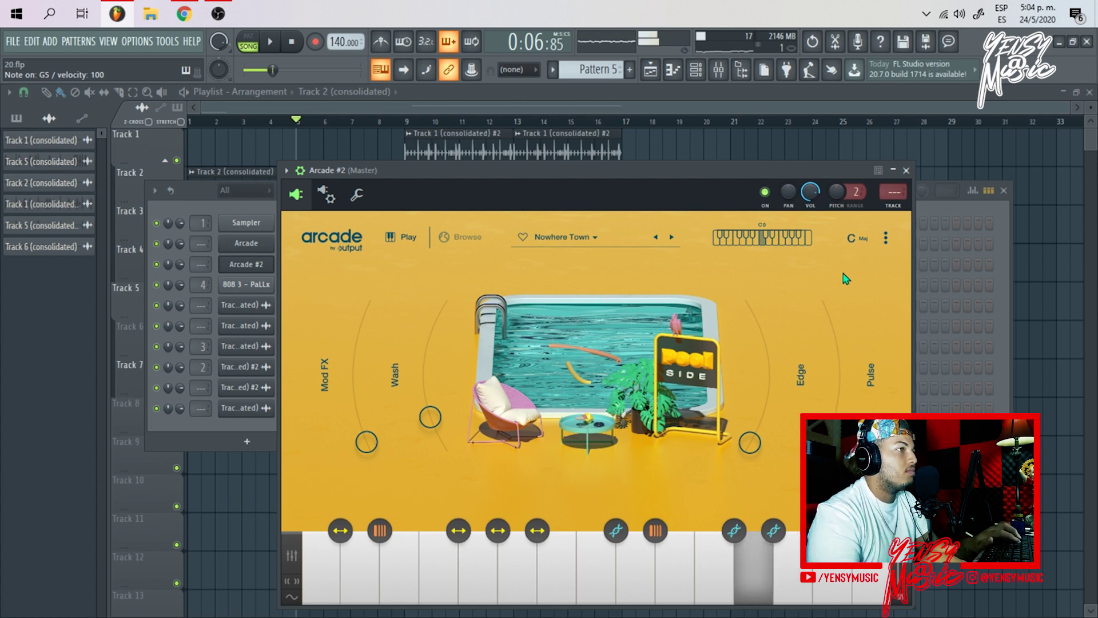
{"action": "key", "text": "v"}
{"action": "key", "text": "z"}
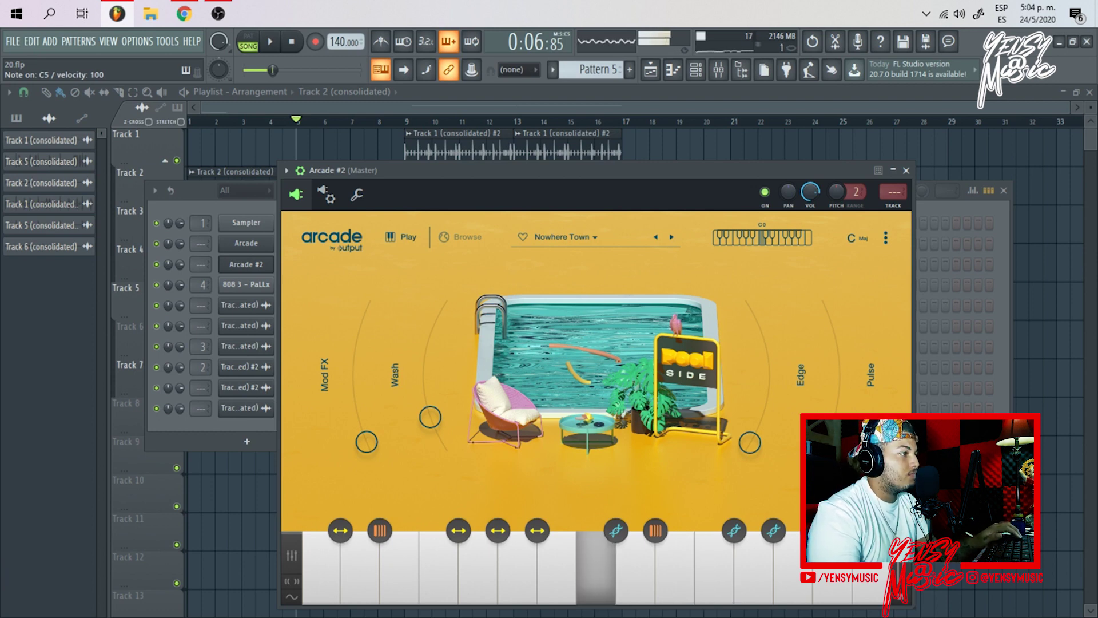
Step: Switch Arcade to the Only Enough kit, look over the session key choices, and audition B5 and A5
{"action": "key", "text": "q"}
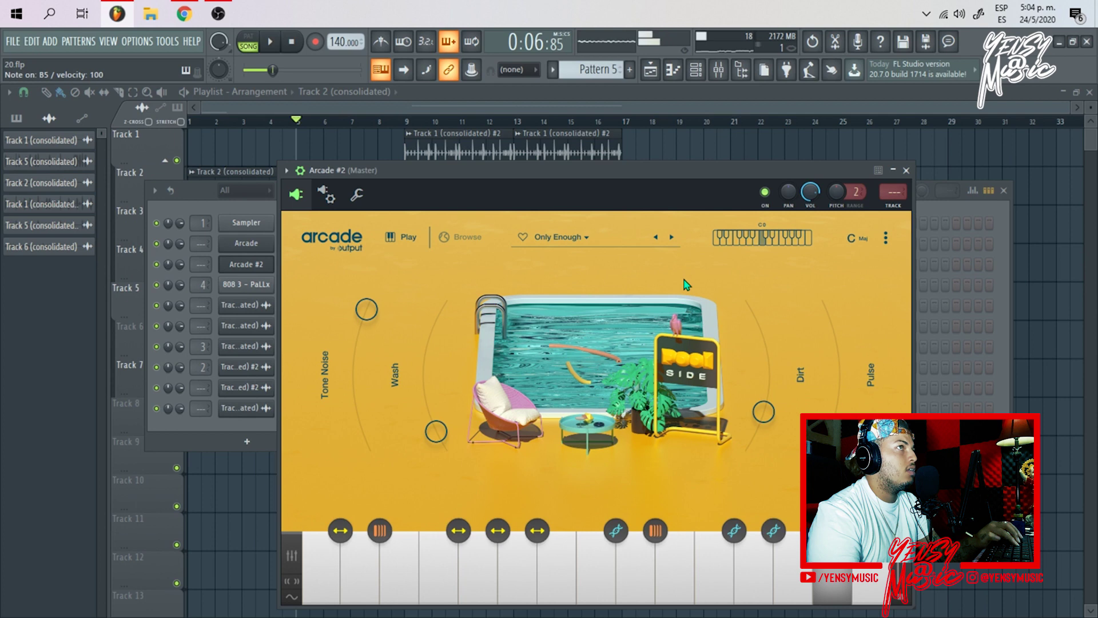
{"action": "left_click", "coordinate": [843, 255]}
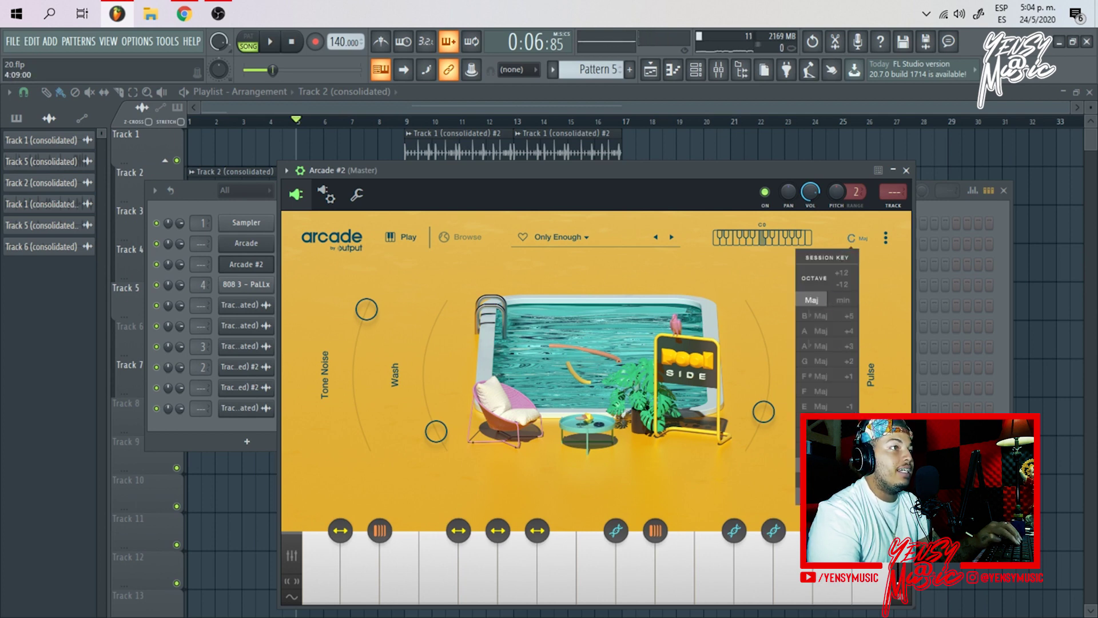
{"action": "left_click", "coordinate": [740, 285]}
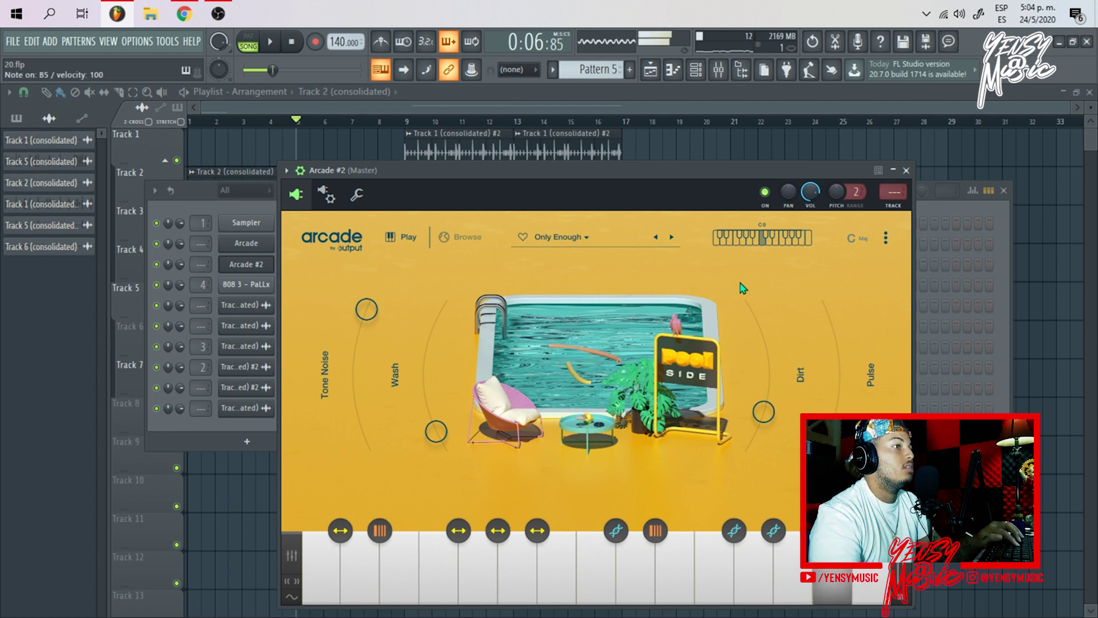
{"action": "key", "text": "b"}
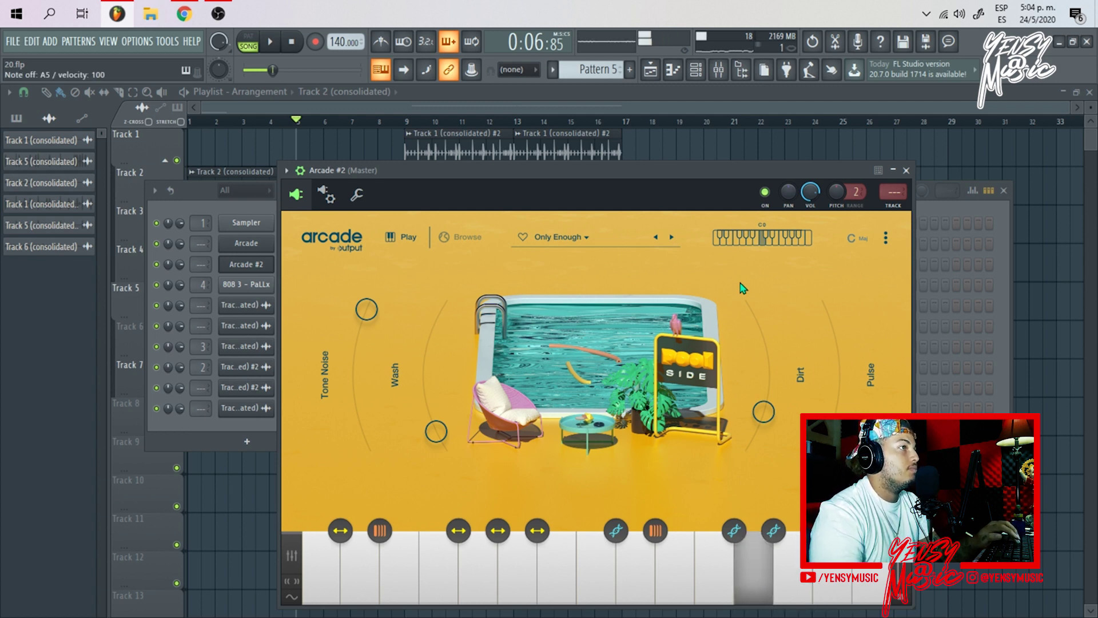
Step: Record a melody of G5, C6, B5 and A5 notes into Pattern 5 on Track 7 from bar 9
{"action": "key", "text": "space"}
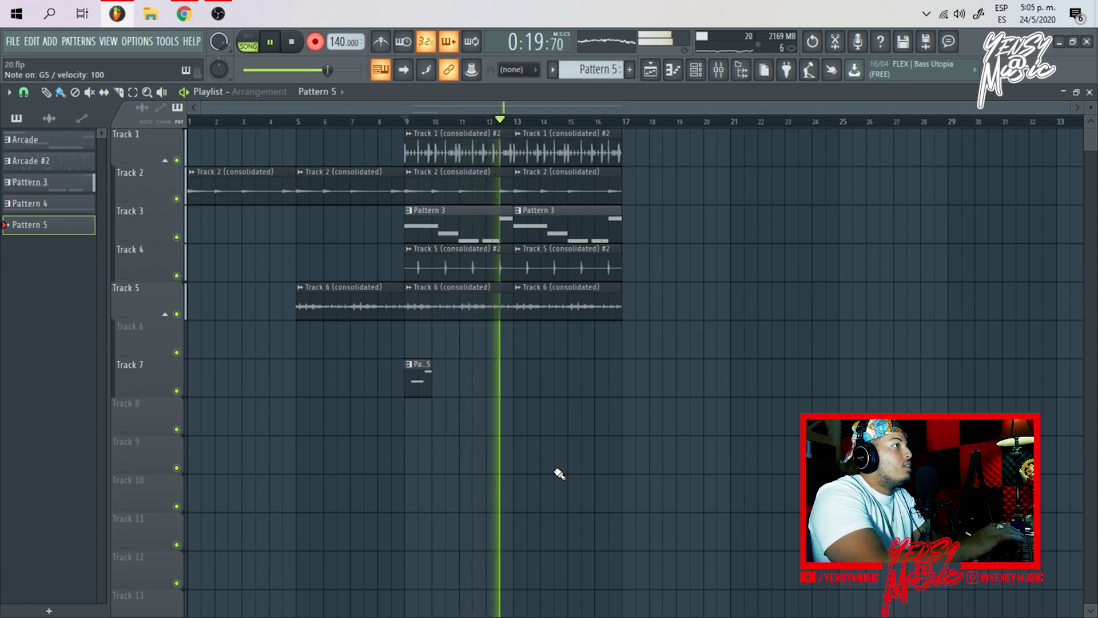
{"action": "key", "text": "space"}
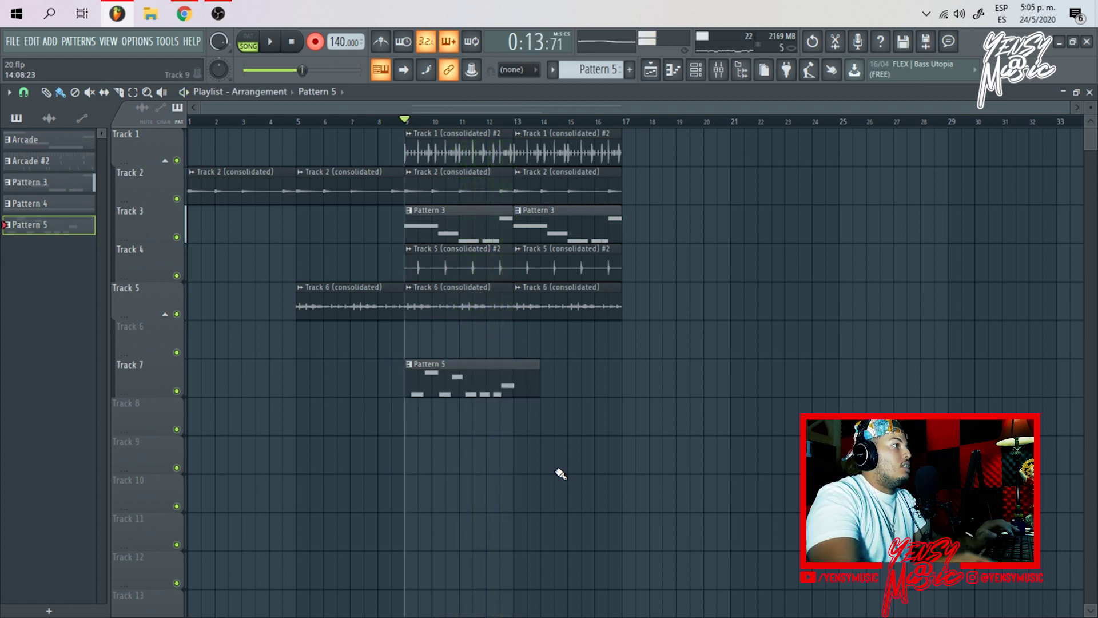
Step: Turn off recording and its countdown, and trim the last A5 note of Pattern 5 to the end of bar 4
{"action": "double_click", "coordinate": [526, 383]}
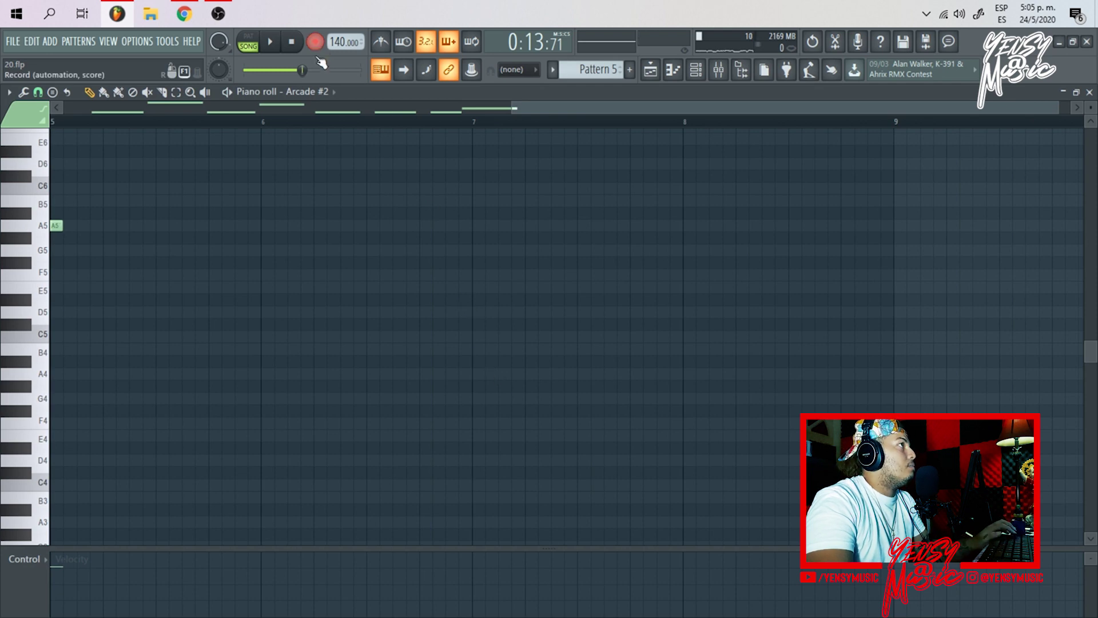
{"action": "left_click_drag", "start_coordinate": [286, 150], "coordinate": [687, 189]}
{"action": "left_click", "coordinate": [426, 42]}
{"action": "left_click_drag", "start_coordinate": [395, 201], "coordinate": [742, 257]}
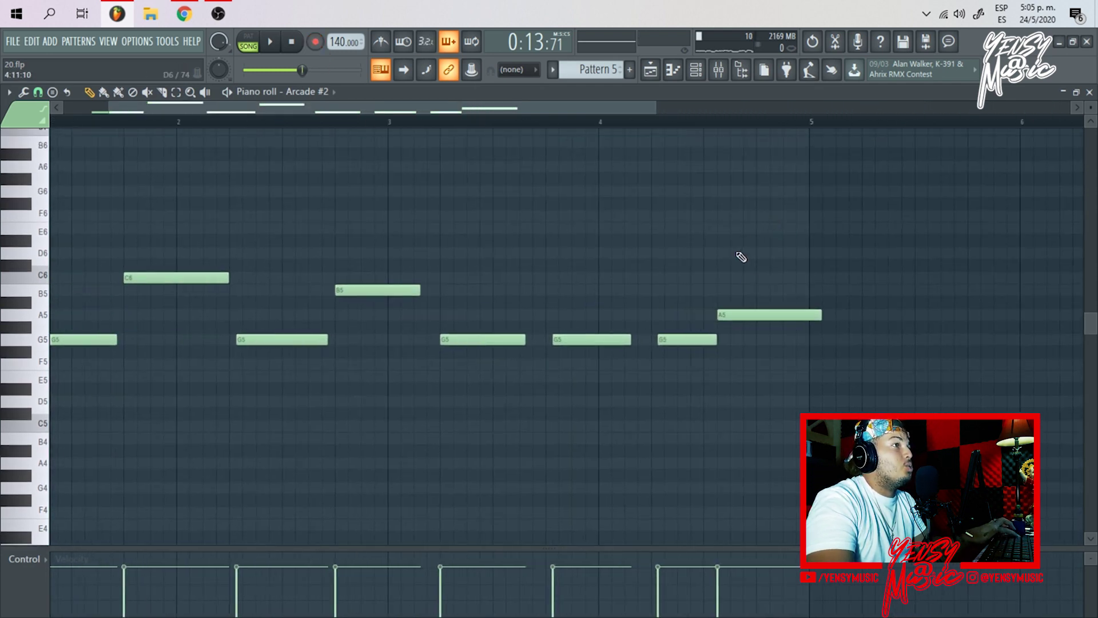
{"action": "right_click", "coordinate": [815, 317]}
Step: Delete the stray D7 note from Pattern 5 and play the melody with bars 1–4 selected
{"action": "key", "text": "space"}
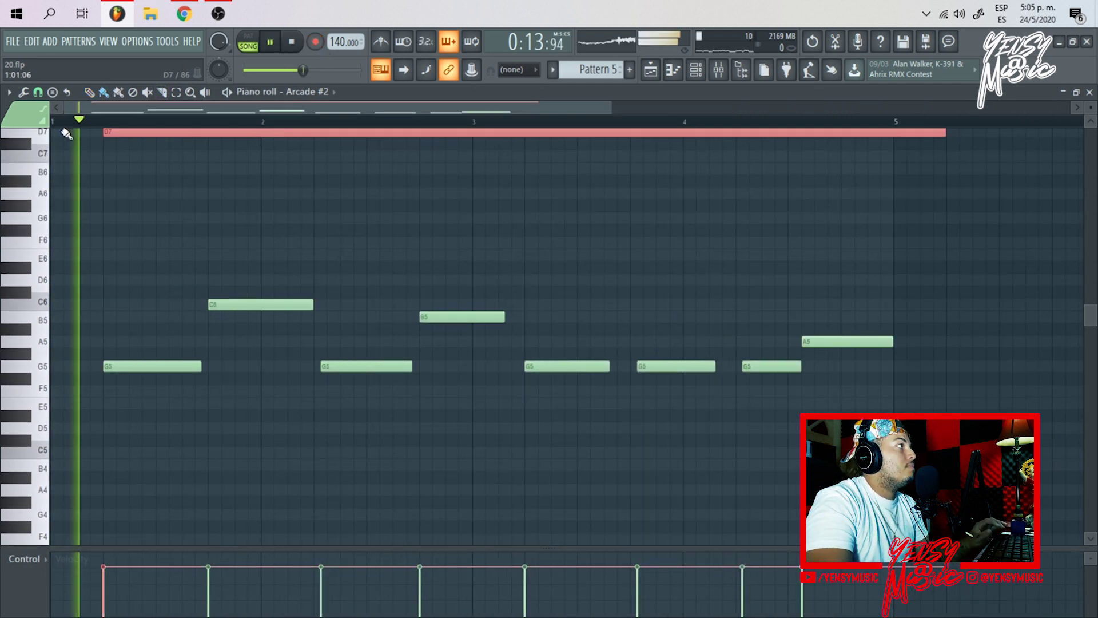
{"action": "key", "text": "space"}
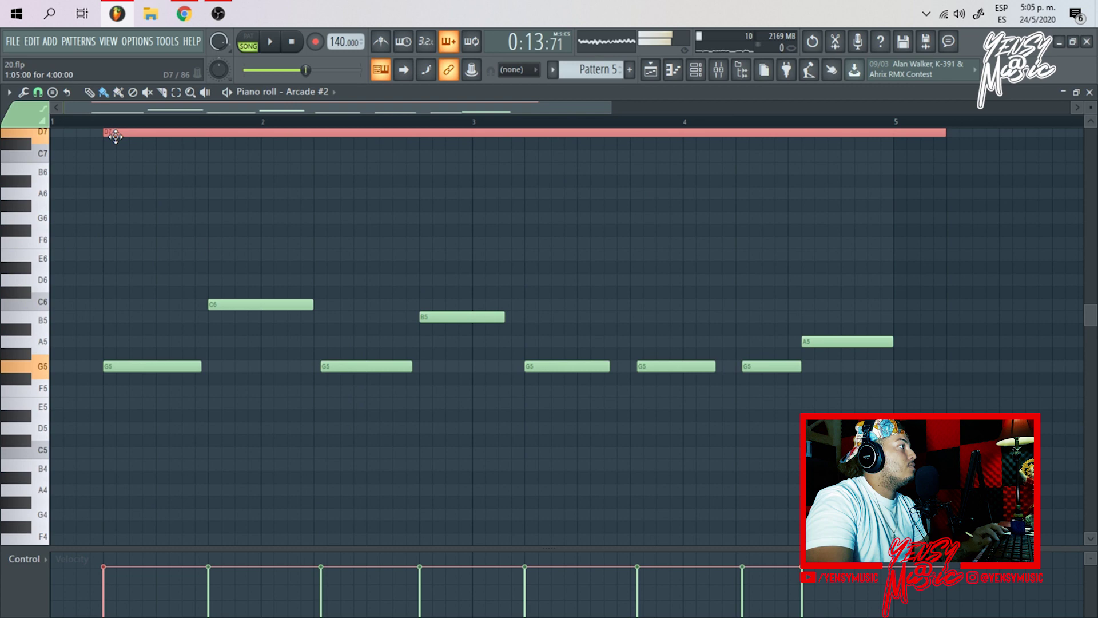
{"action": "right_click", "coordinate": [114, 135]}
{"action": "key", "text": "space"}
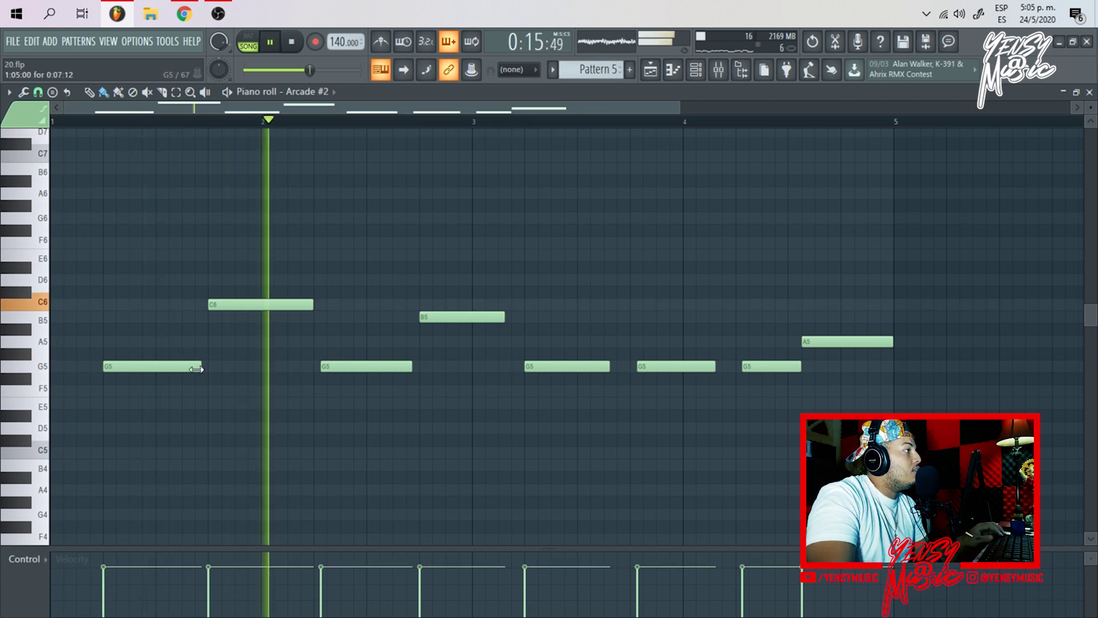
{"action": "key", "text": "ctrl+a"}
{"action": "left_click", "coordinate": [246, 423]}
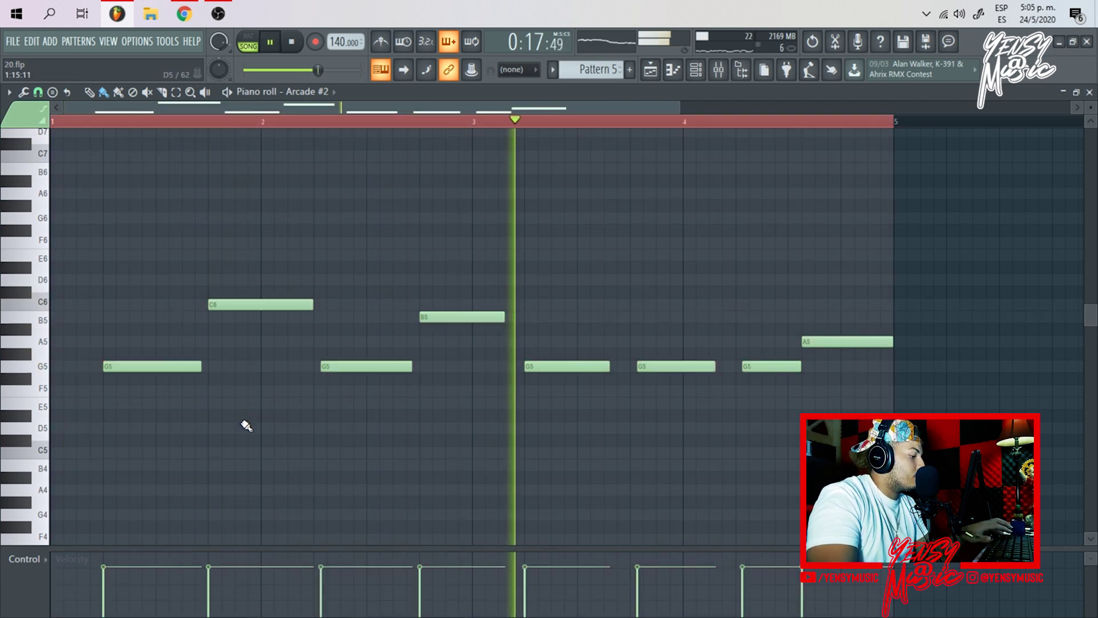
Step: Align the Pattern 5 notes to the grid and extend the C6 note to the end of bar 4
{"action": "key", "text": "super"}
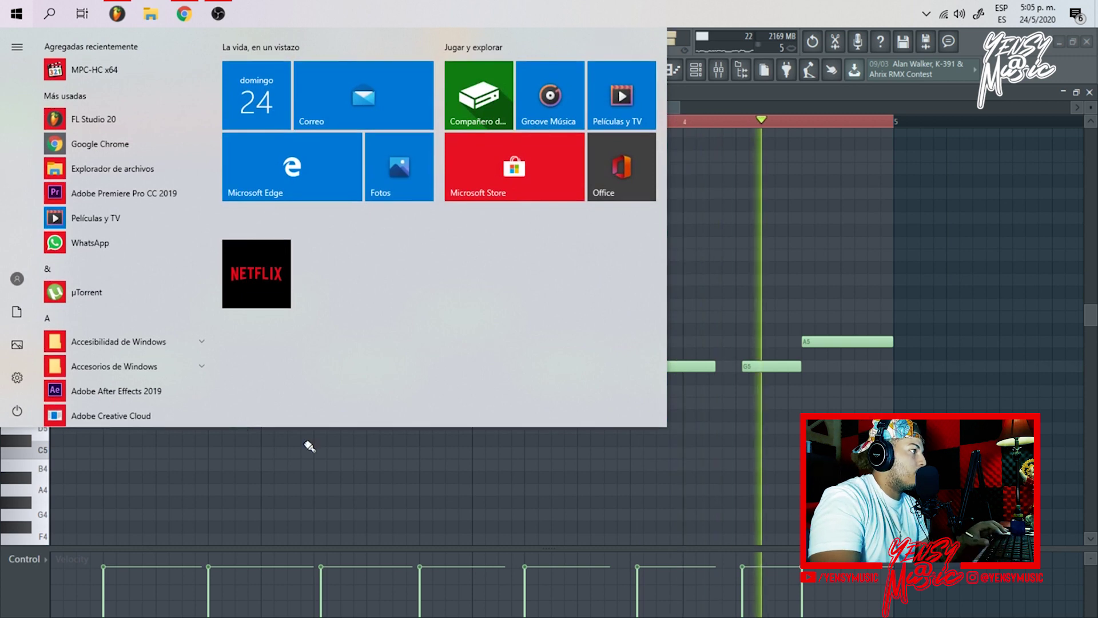
{"action": "key", "text": "super"}
{"action": "key", "text": "ctrl+l"}
{"action": "left_click_drag", "start_coordinate": [319, 304], "coordinate": [893, 304]}
{"action": "left_click", "coordinate": [619, 248]}
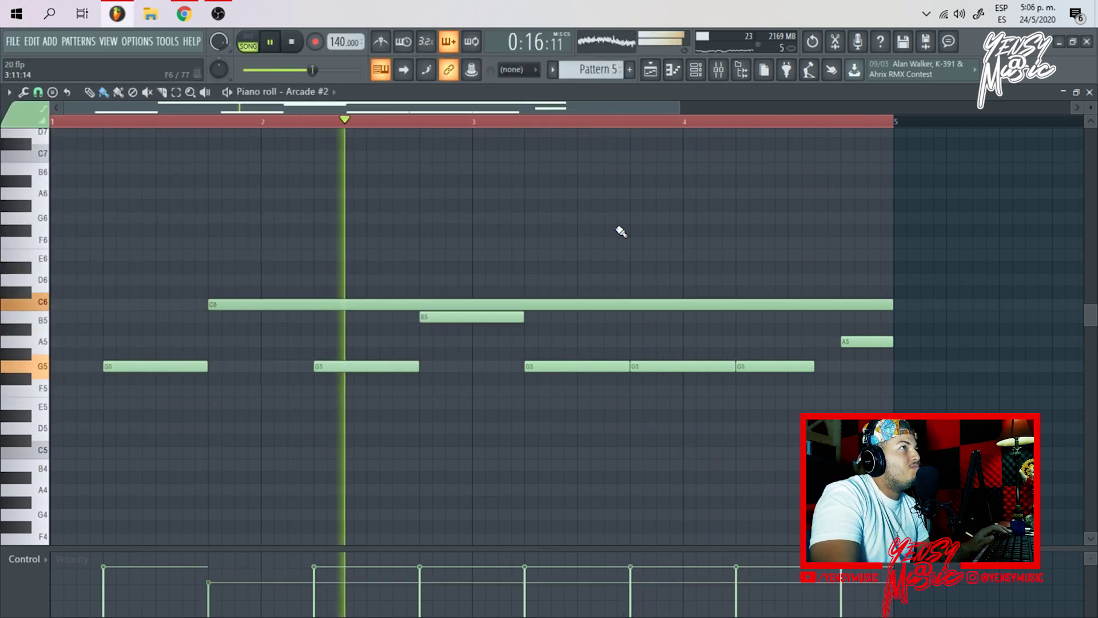
Step: Stop playback, bring up the Arcade #2 instrument and audition the loops on G5, B5 and C6
{"action": "left_click", "coordinate": [696, 69]}
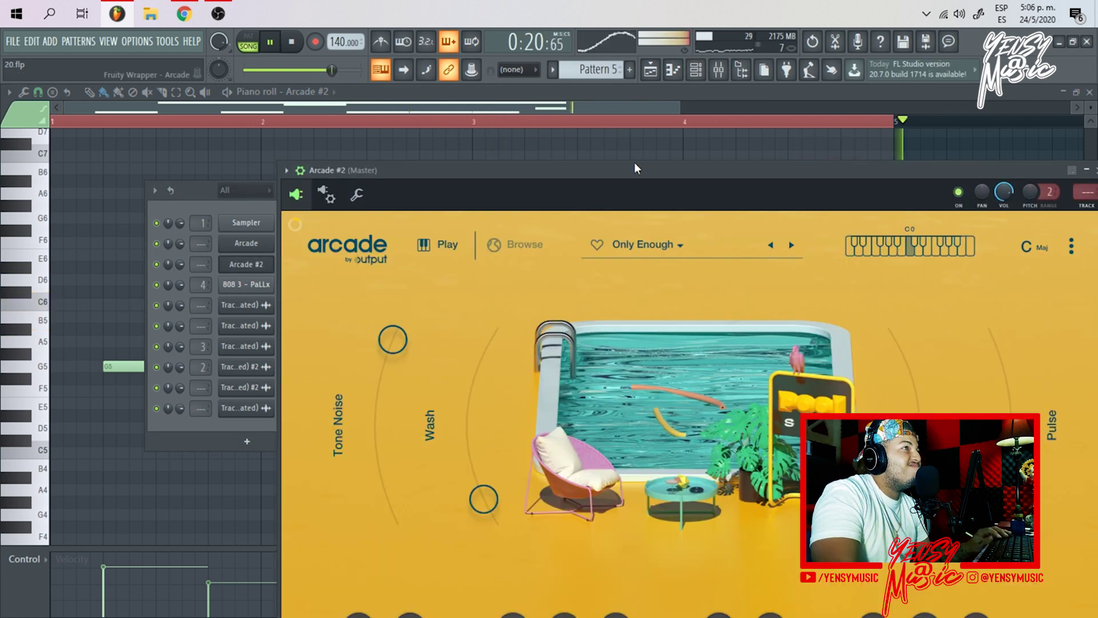
{"action": "key", "text": "space"}
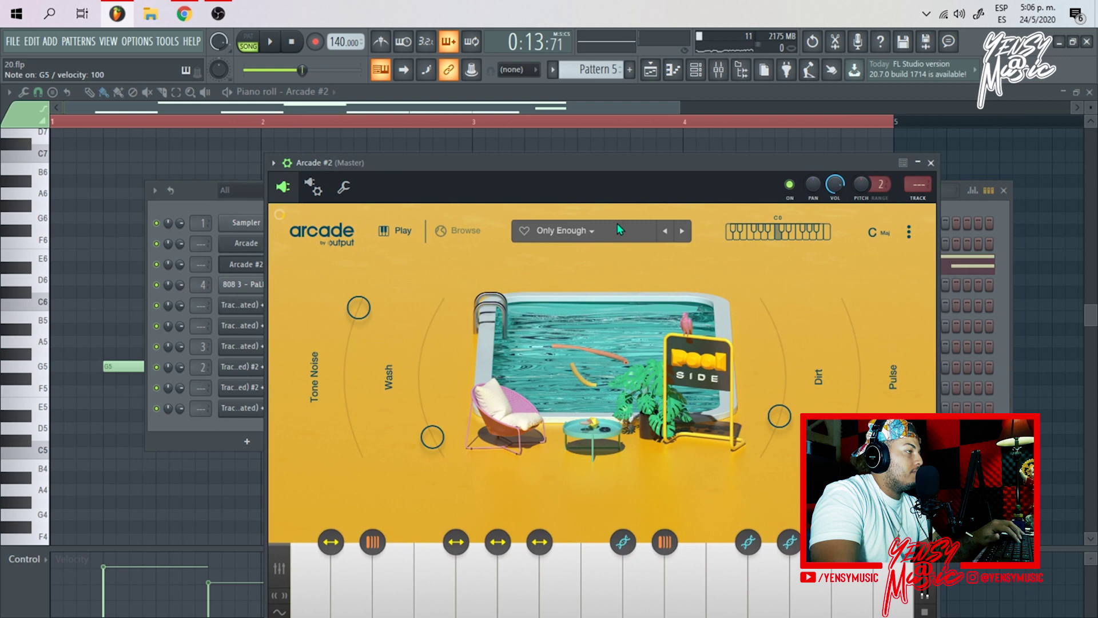
{"action": "key", "text": "v"}
{"action": "key", "text": "n"}
{"action": "key", "text": "m"}
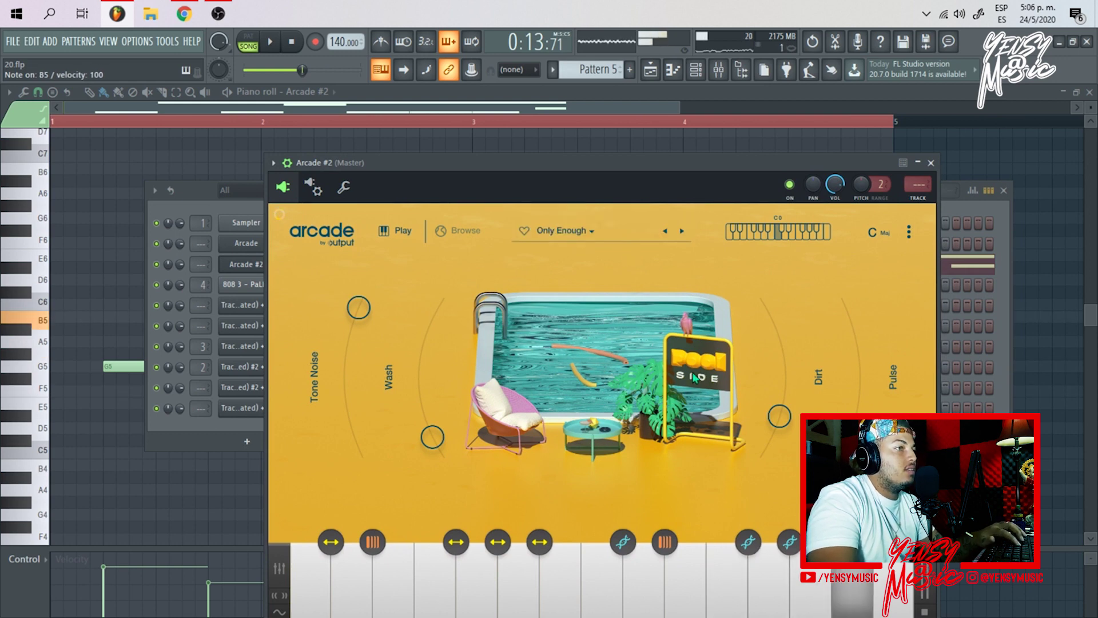
{"action": "key", "text": "comma"}
Step: Open the settings of the Down Bell Crystal Melody loop on C6 and lower its volume to -35.25 dB
{"action": "left_click_drag", "start_coordinate": [697, 164], "coordinate": [666, 95]}
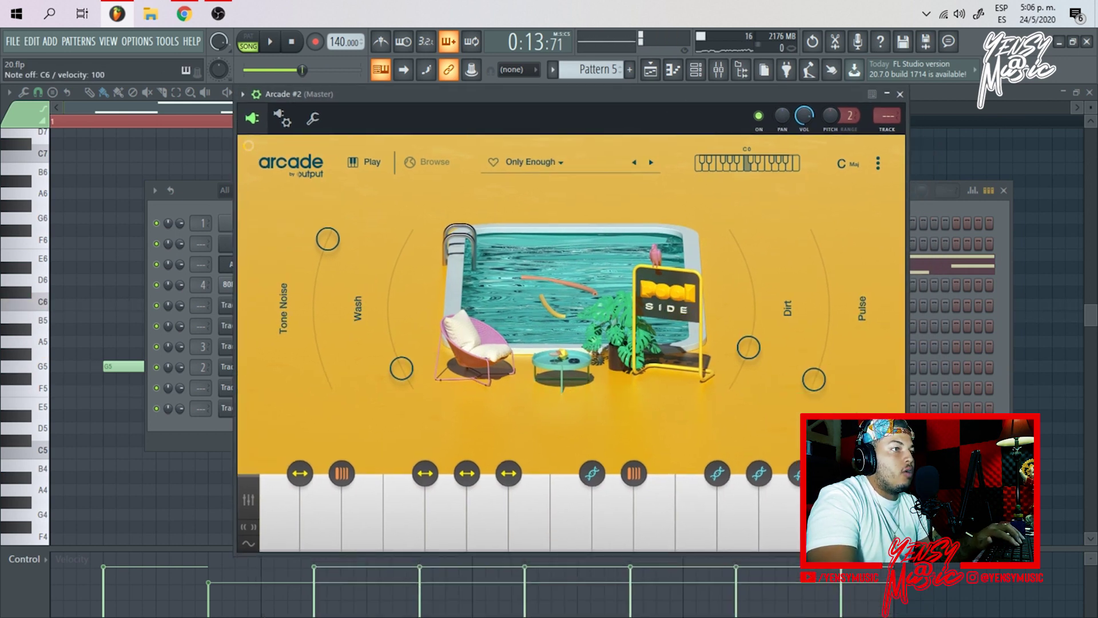
{"action": "left_click", "coordinate": [571, 515]}
{"action": "key", "text": "comma"}
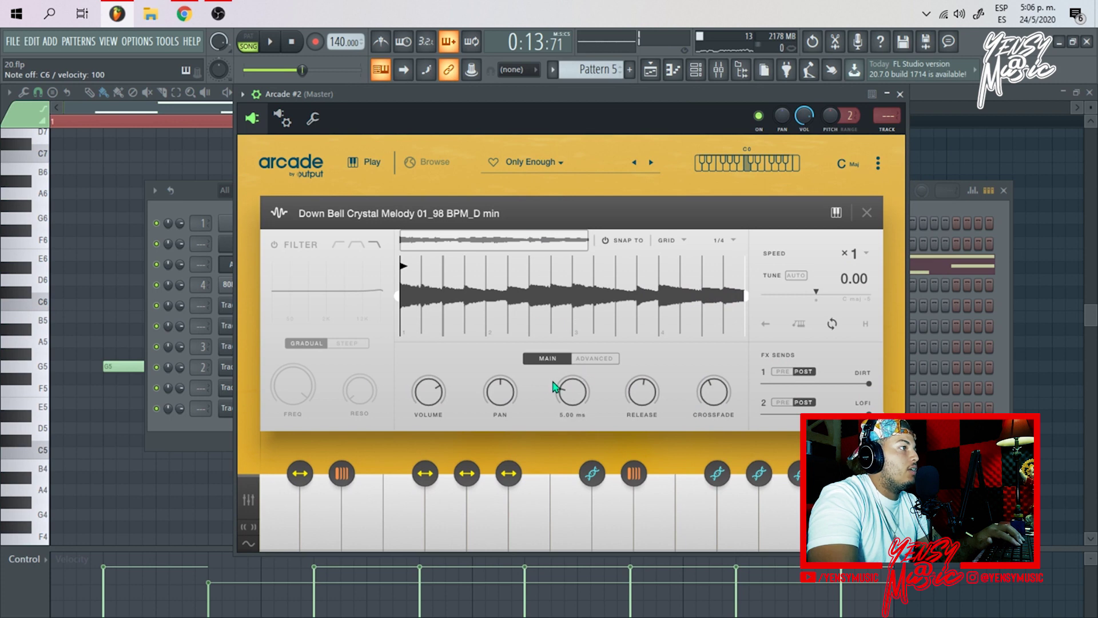
{"action": "key", "text": "comma"}
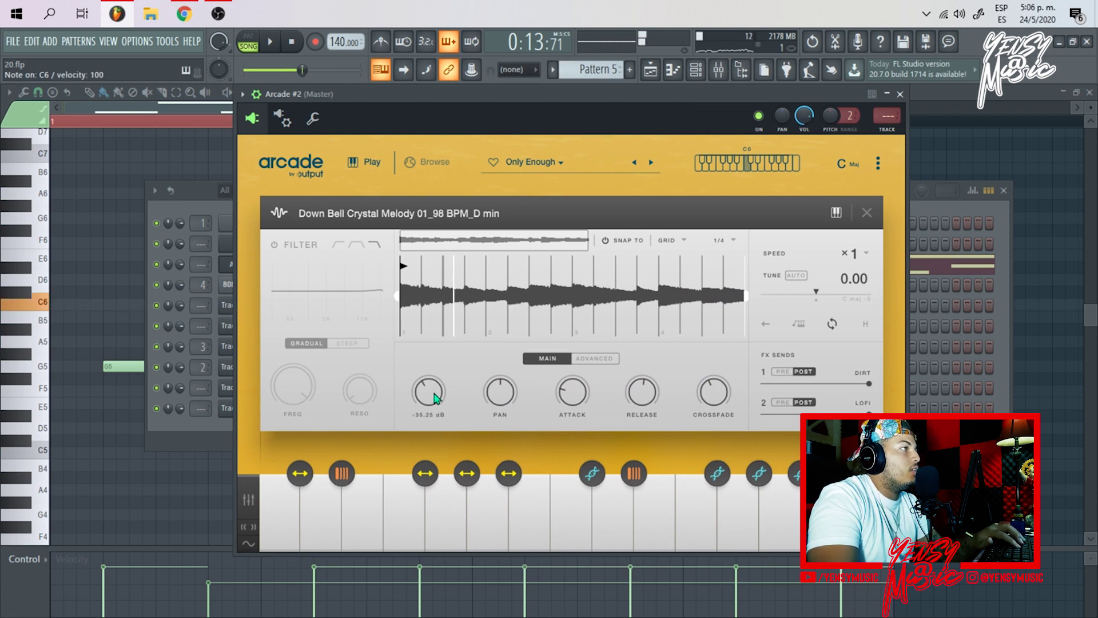
{"action": "key", "text": "space"}
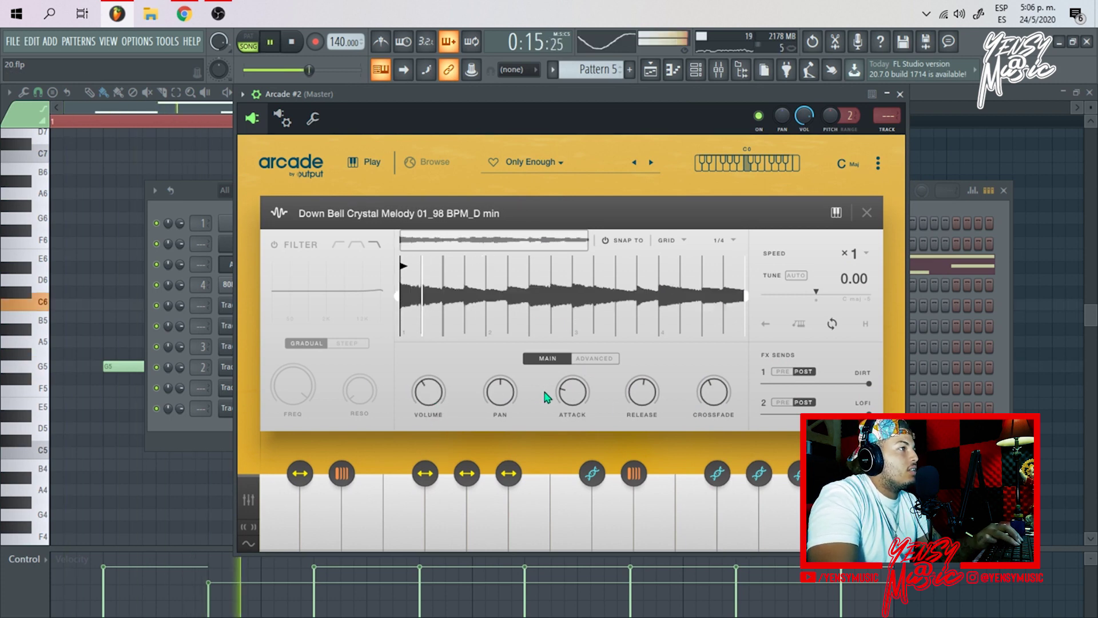
{"action": "mouse_move", "coordinate": [436, 396]}
{"action": "key", "text": "comma"}
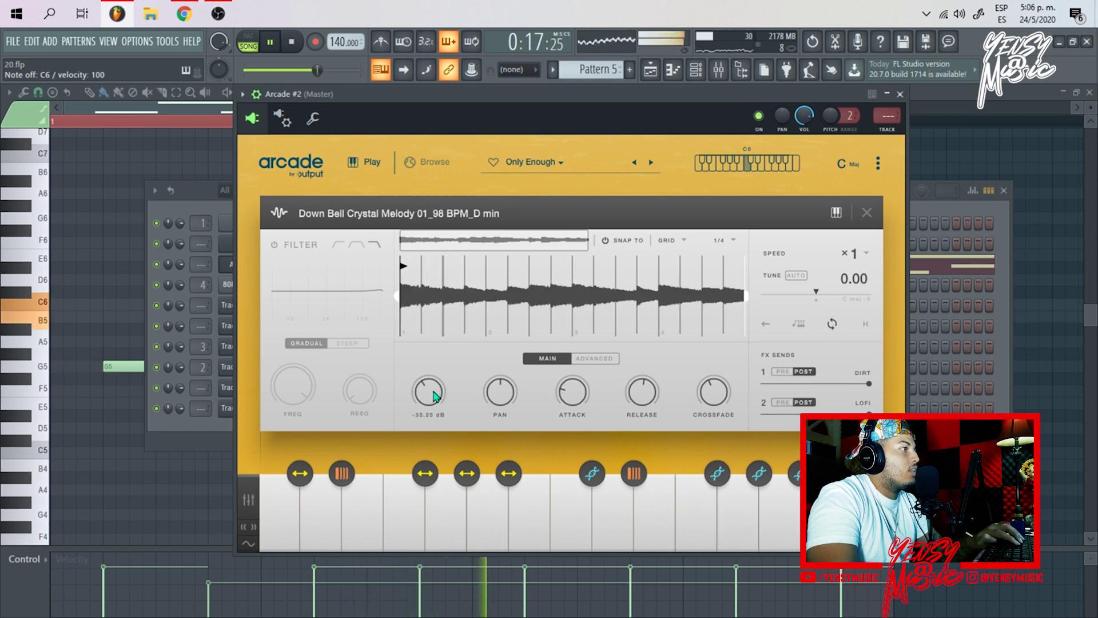
Step: Set the volume of the Down Dtox Vox Pitched Melody loop to about -11 dB during playback
{"action": "left_click_drag", "start_coordinate": [433, 391], "coordinate": [434, 382]}
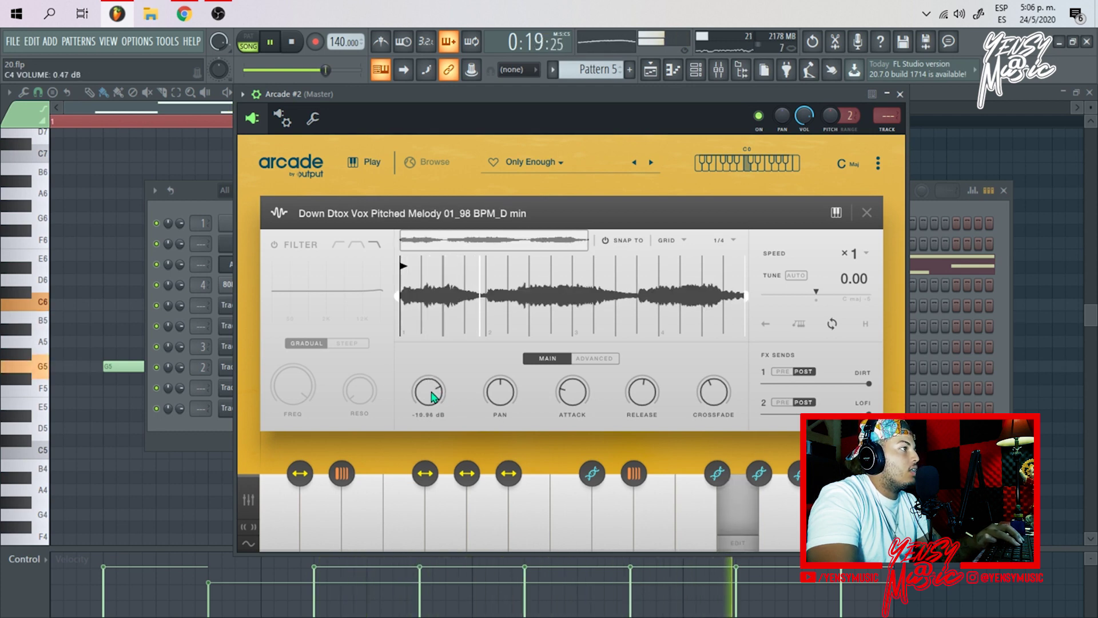
{"action": "left_click_drag", "start_coordinate": [433, 394], "coordinate": [436, 388]}
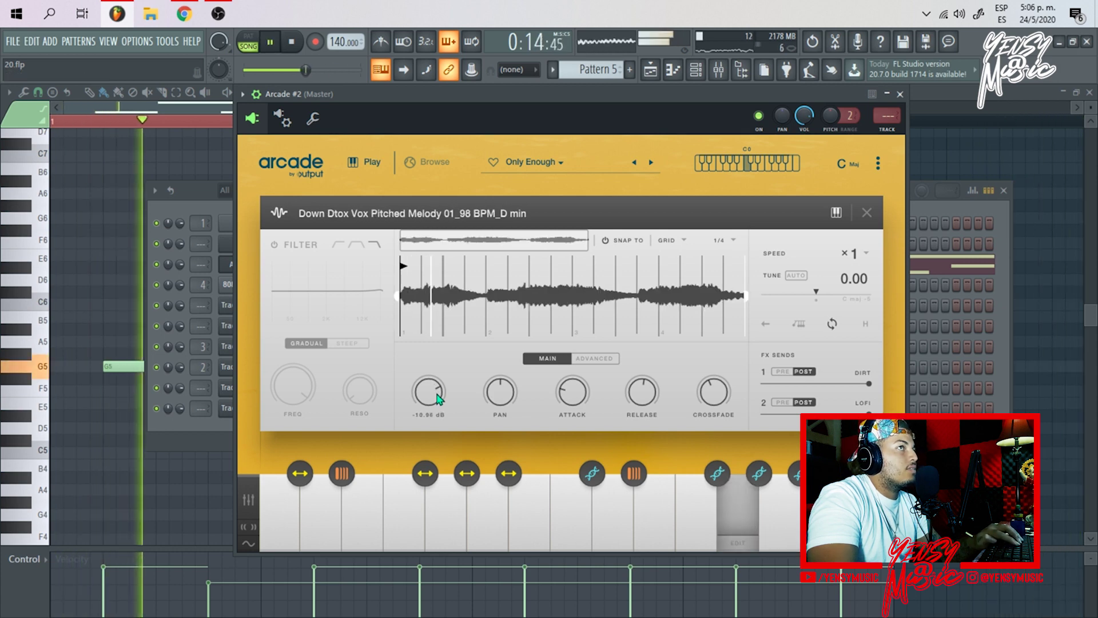
{"action": "left_click_drag", "start_coordinate": [438, 399], "coordinate": [439, 404]}
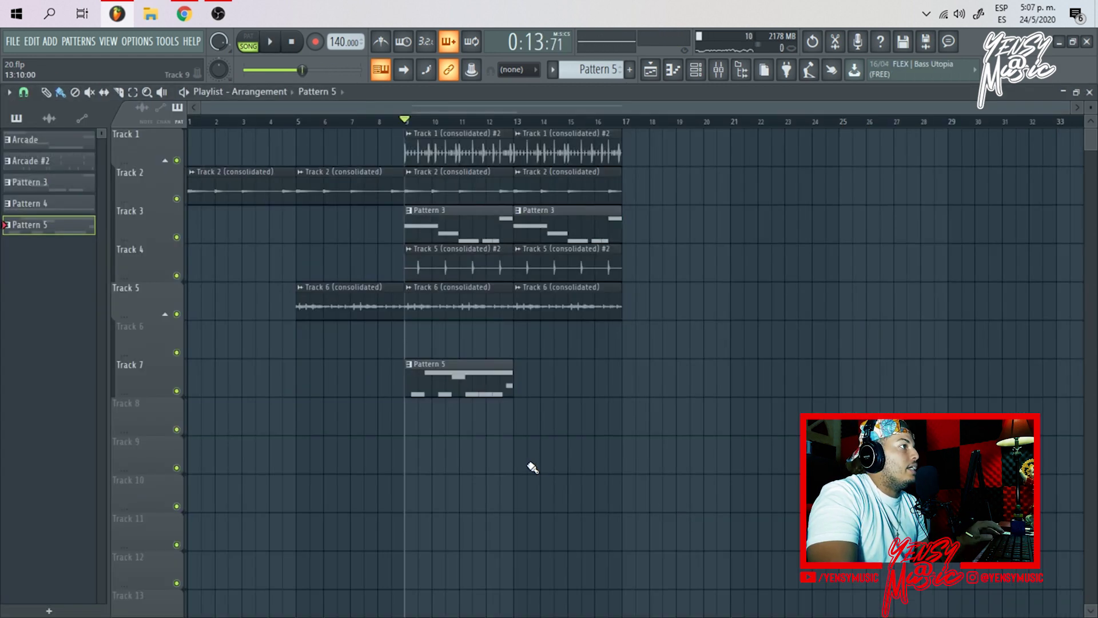
Step: Move the Pattern 5 clip on Track 7 to bar 1 and consolidate the track to audio over bars 1–4
{"action": "scroll", "coordinate": [576, 440], "scroll_direction": "down", "scroll_amount": 1}
{"action": "left_click_drag", "start_coordinate": [456, 389], "coordinate": [240, 389]}
{"action": "left_click_drag", "start_coordinate": [301, 135], "coordinate": [139, 410]}
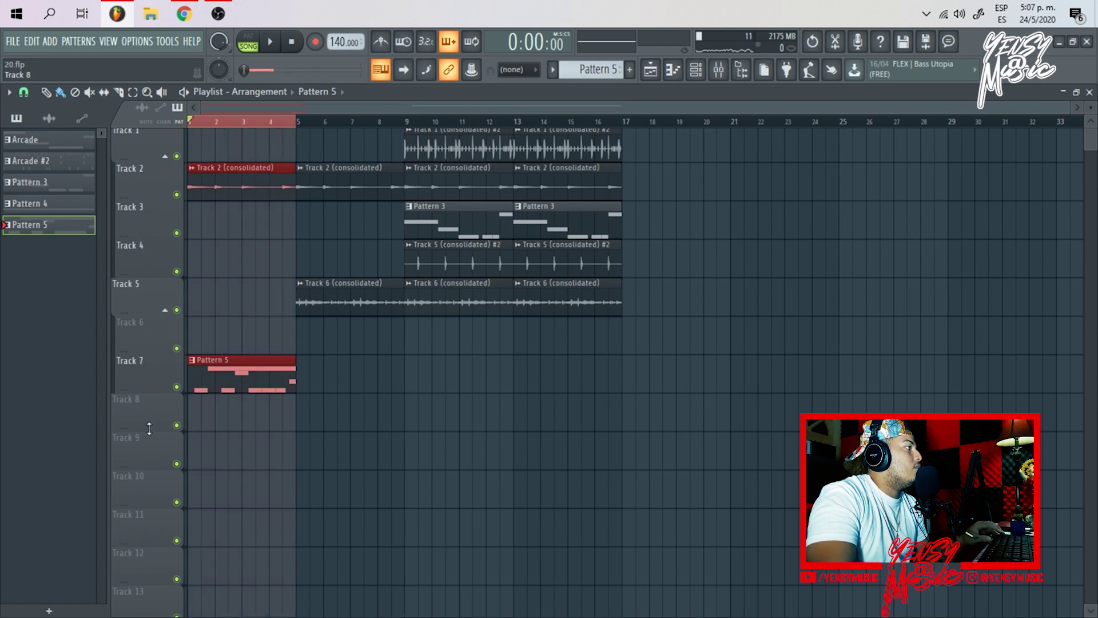
{"action": "right_click", "coordinate": [177, 373]}
{"action": "left_click", "coordinate": [326, 509]}
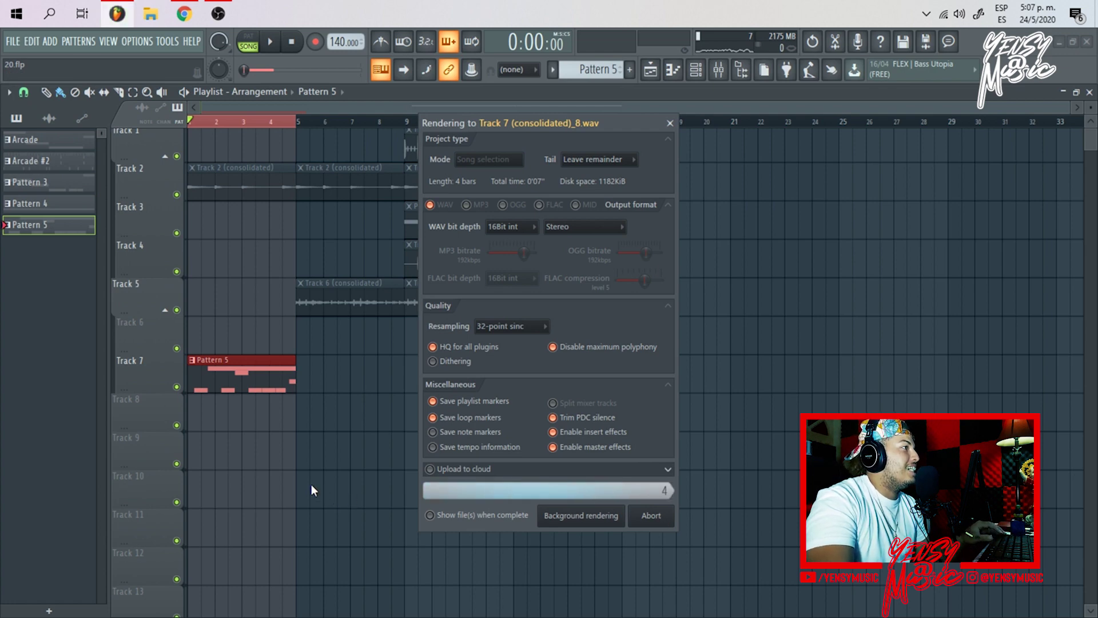
Step: Audition the B5 loop of the Numbed Up kit in Arcade #2 and open the kit's options
{"action": "key", "text": "m"}
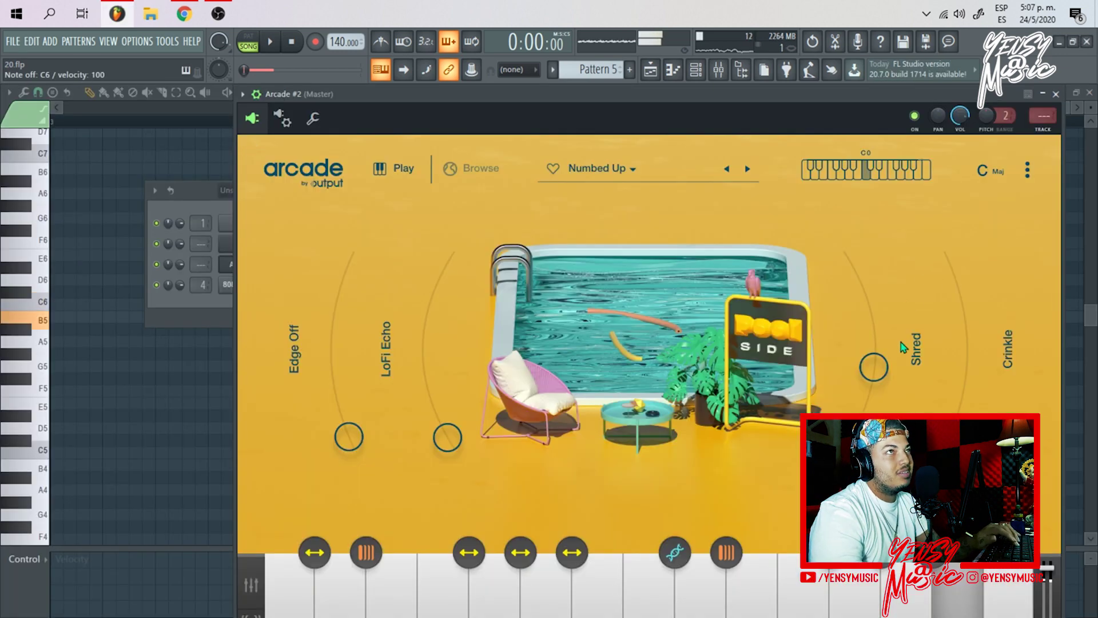
{"action": "left_click", "coordinate": [1028, 170]}
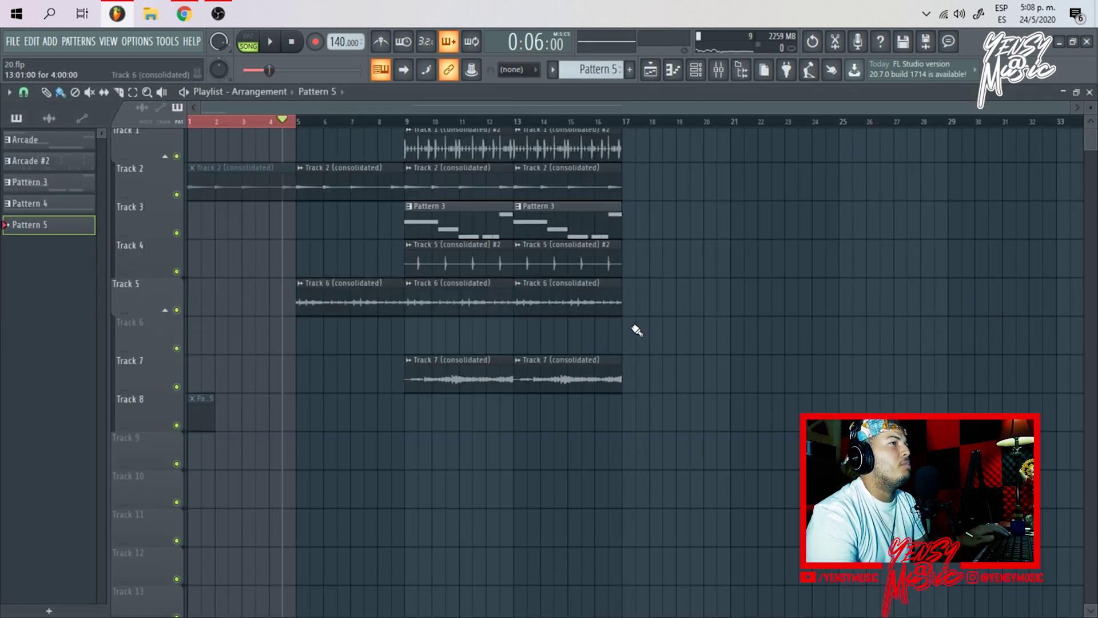
Step: Duplicate only the bars 13–16 clips of Tracks 1–4 into bars 17–20 and play from about bar 16
{"action": "scroll", "coordinate": [664, 384], "scroll_direction": "up", "scroll_amount": 1}
{"action": "left_click_drag", "start_coordinate": [661, 422], "coordinate": [539, 143]}
{"action": "left_click_drag", "start_coordinate": [548, 142], "coordinate": [650, 142]}
{"action": "left_click", "coordinate": [797, 292], "text": "ctrl"}
{"action": "right_click", "coordinate": [674, 377]}
{"action": "key", "text": "ctrl+d"}
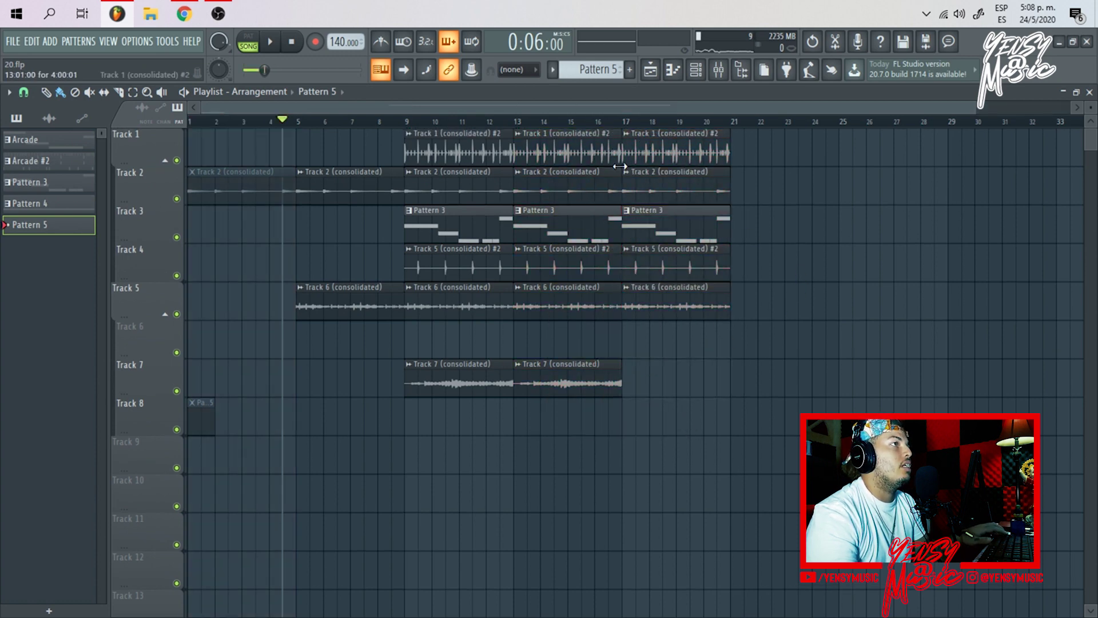
{"action": "right_click", "coordinate": [676, 306]}
{"action": "left_click", "coordinate": [598, 123]}
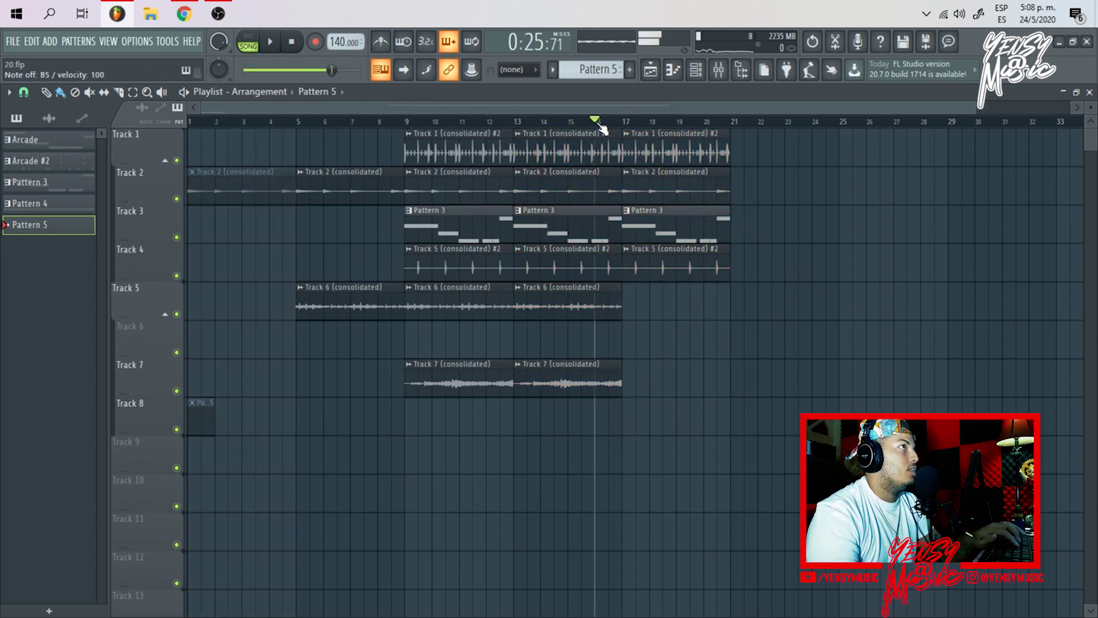
{"action": "key", "text": "space"}
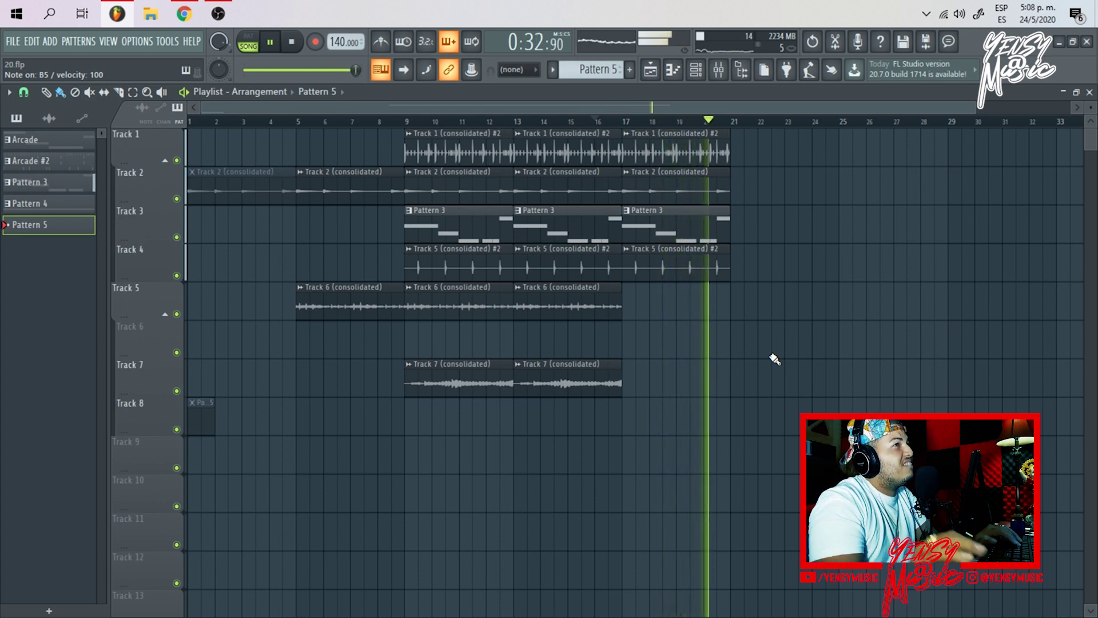
Step: Consolidate Track 8 to audio from the track start and close the Arcade #2 instrument window
{"action": "mouse_move", "coordinate": [229, 509]}
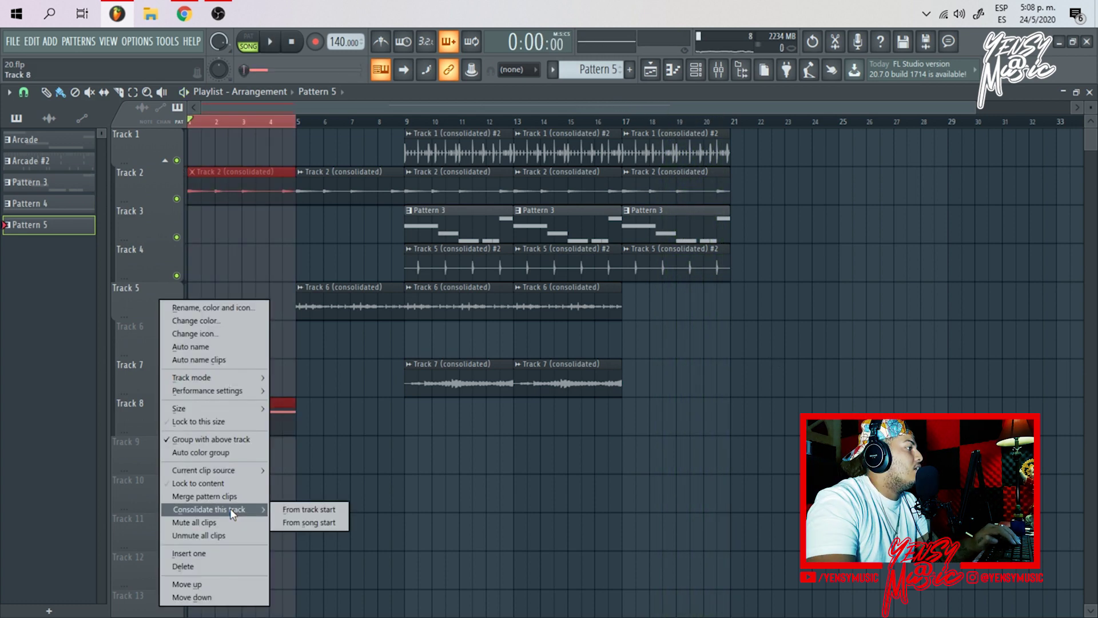
{"action": "left_click", "coordinate": [291, 509]}
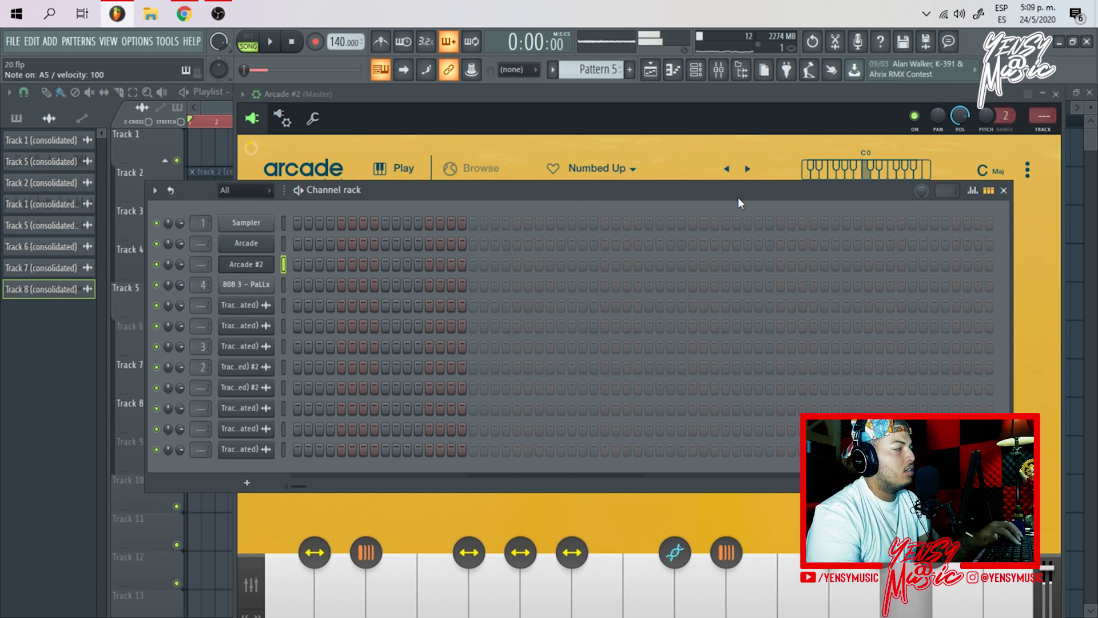
{"action": "left_click", "coordinate": [1056, 95]}
{"action": "right_click", "coordinate": [1046, 289]}
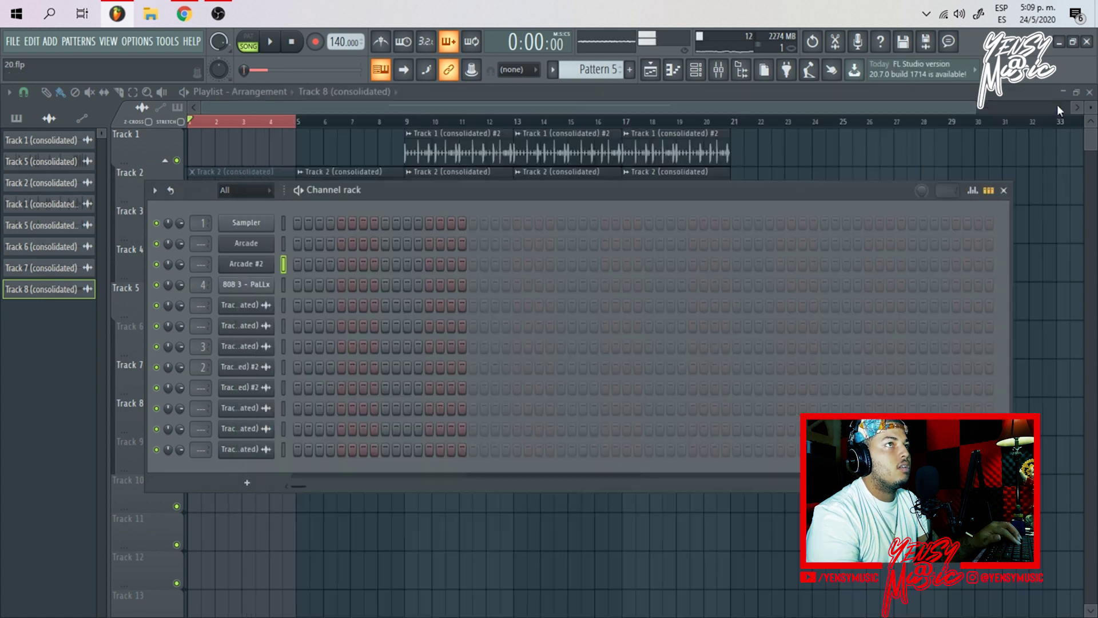
Step: Duplicate the bars 17–20 clips into bars 21–24 and play the arrangement from the beginning
{"action": "left_click_drag", "start_coordinate": [757, 432], "coordinate": [718, 140]}
{"action": "key", "text": "space"}
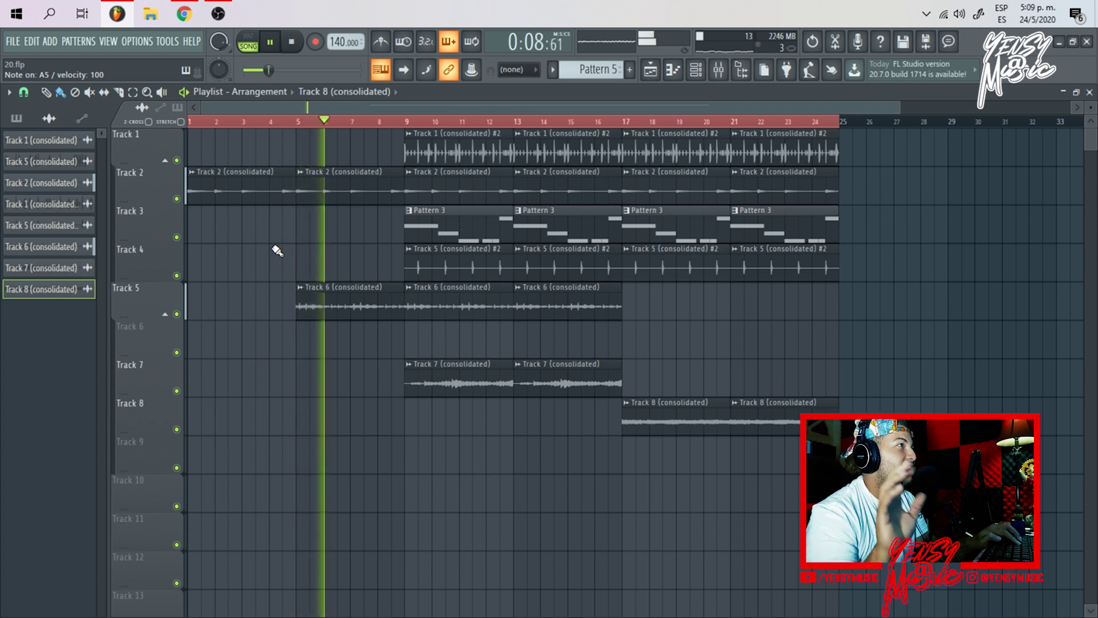
{"action": "key", "text": "space"}
Step: Create a new pattern, and place Pattern 4 at bar 1 of Track 6
{"action": "key", "text": "F4"}
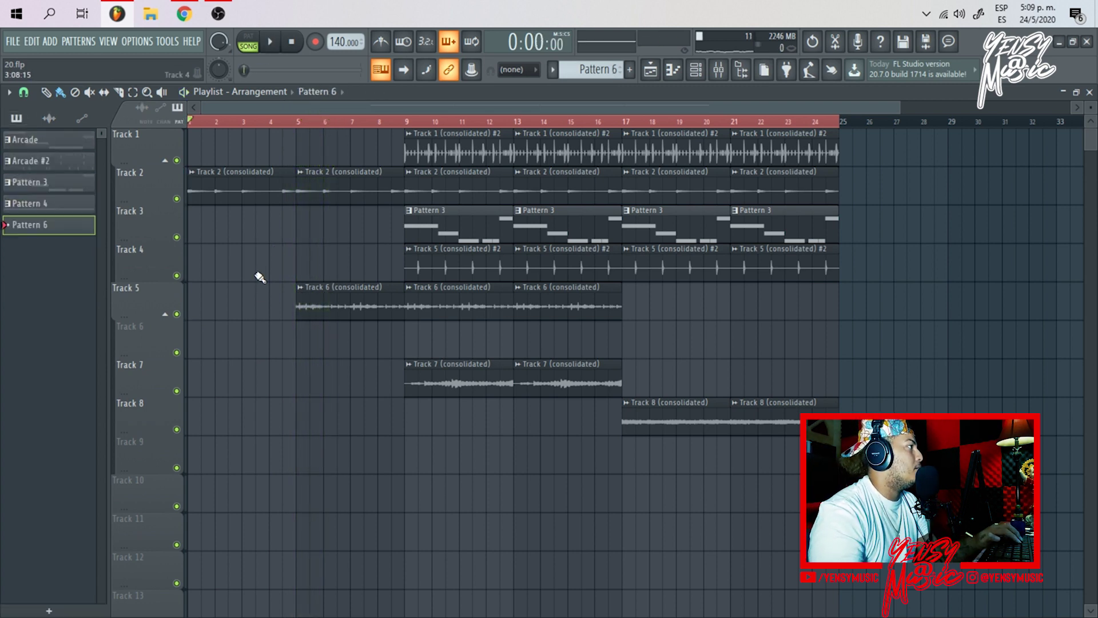
{"action": "left_click", "coordinate": [45, 204]}
{"action": "left_click", "coordinate": [197, 326]}
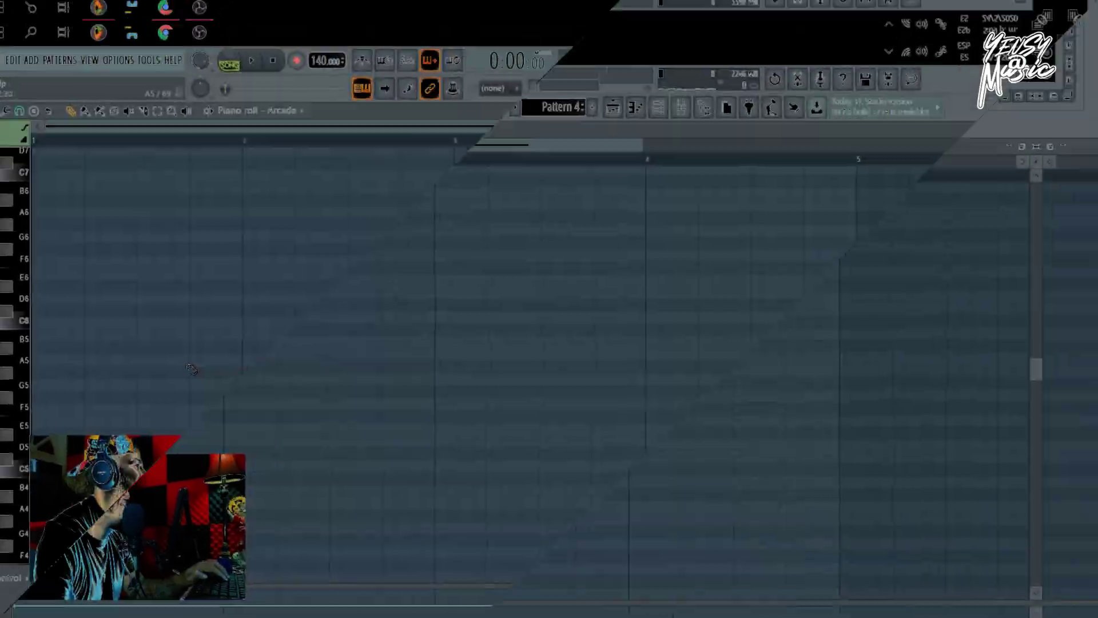